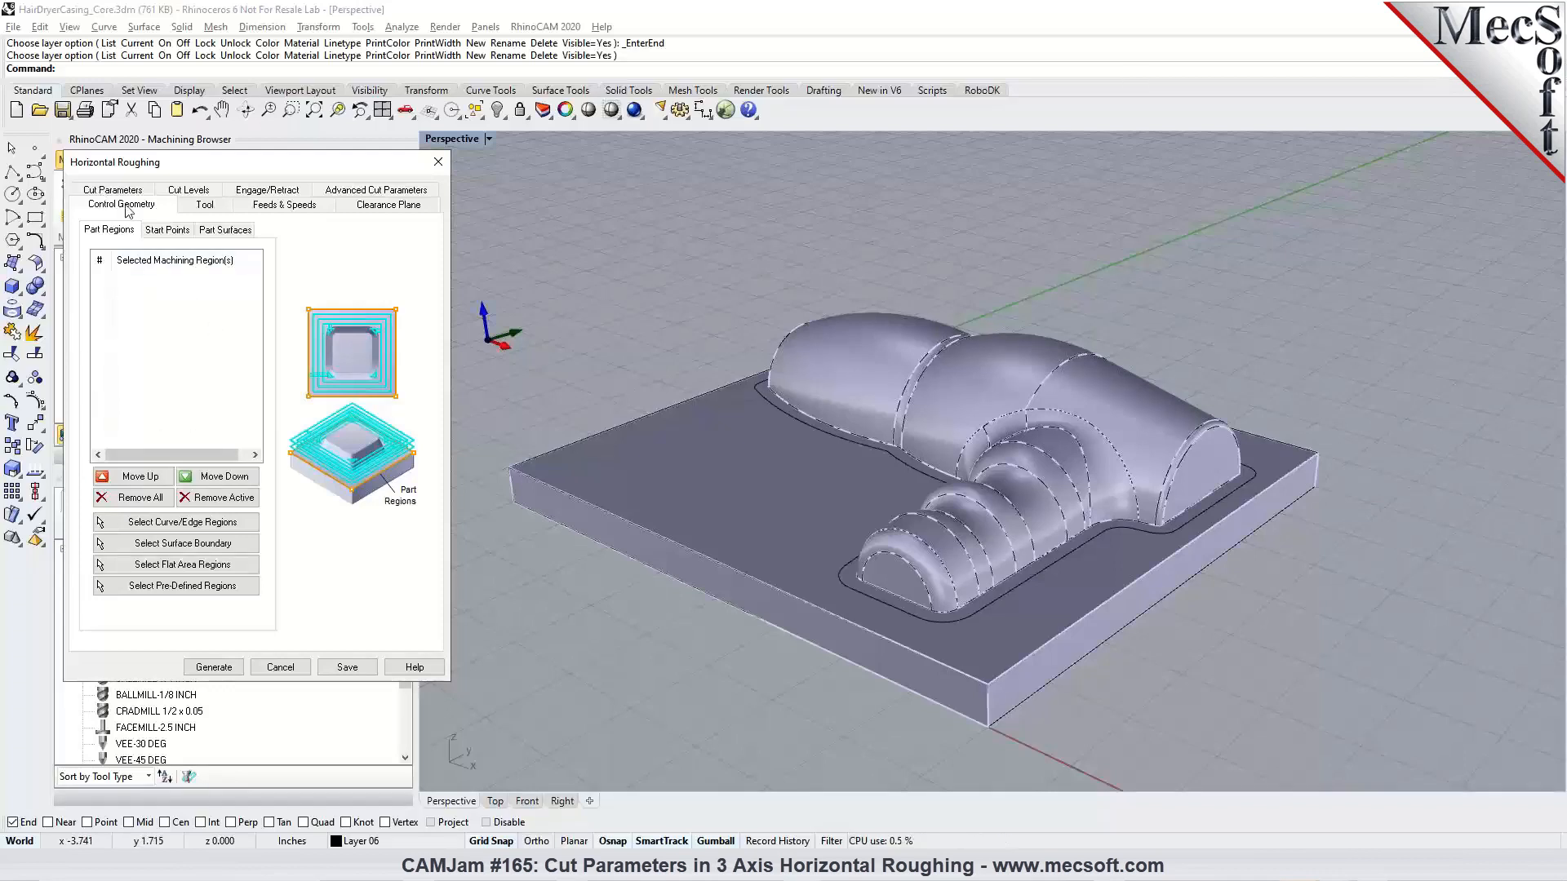
Step: Review the Horizontal Roughing operation's tool, feeds, clearance plane, cut parameters, cut levels and engage/retract settings, and generate the toolpath
{"action": "left_click", "coordinate": [182, 207]}
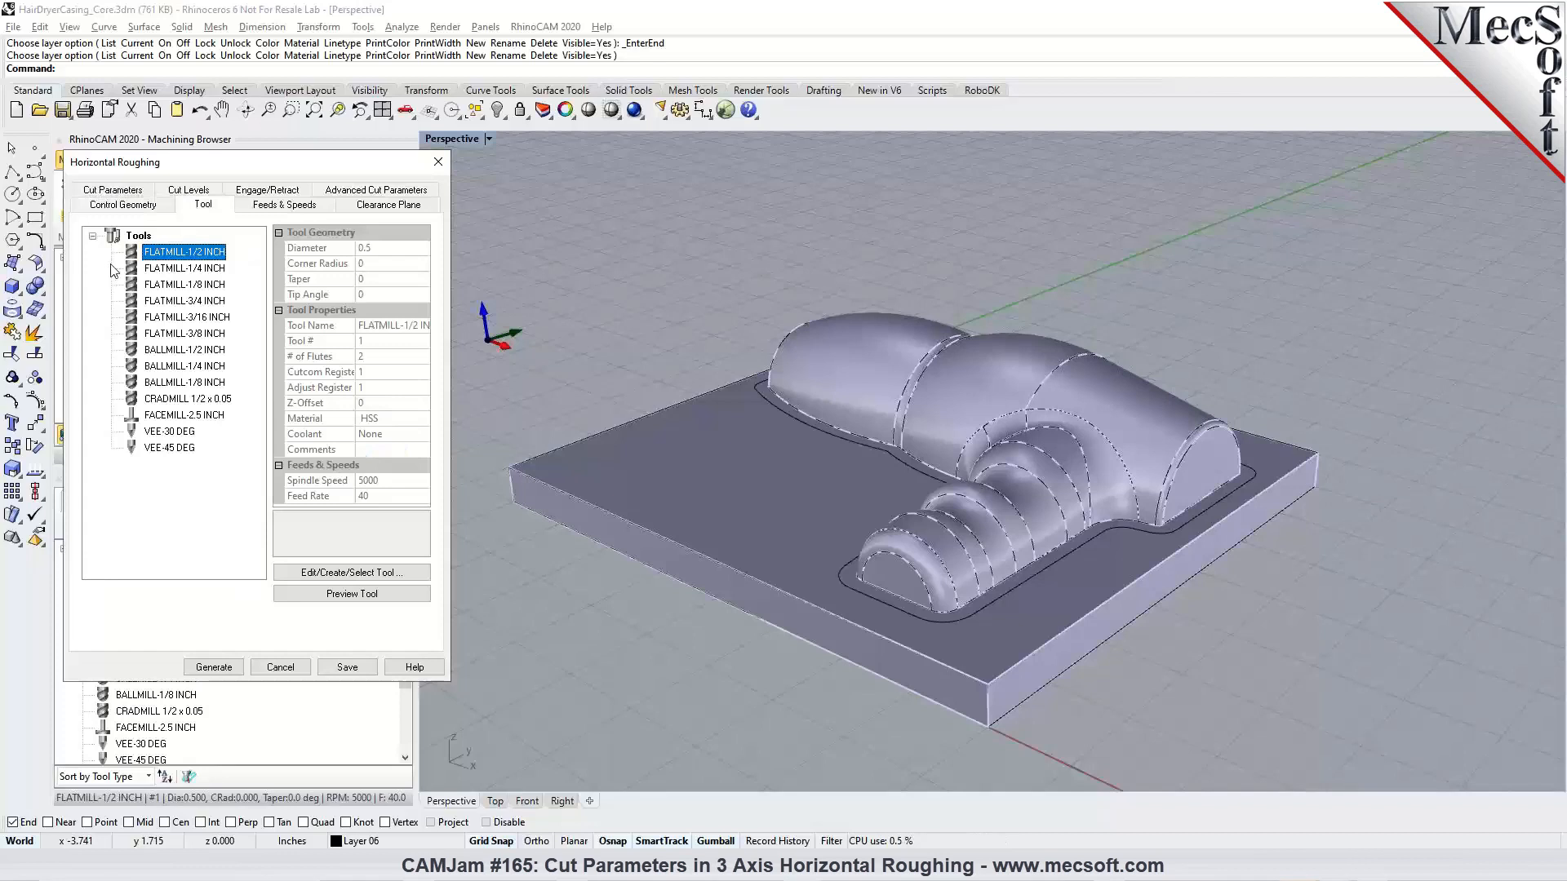
{"action": "left_click", "coordinate": [297, 209]}
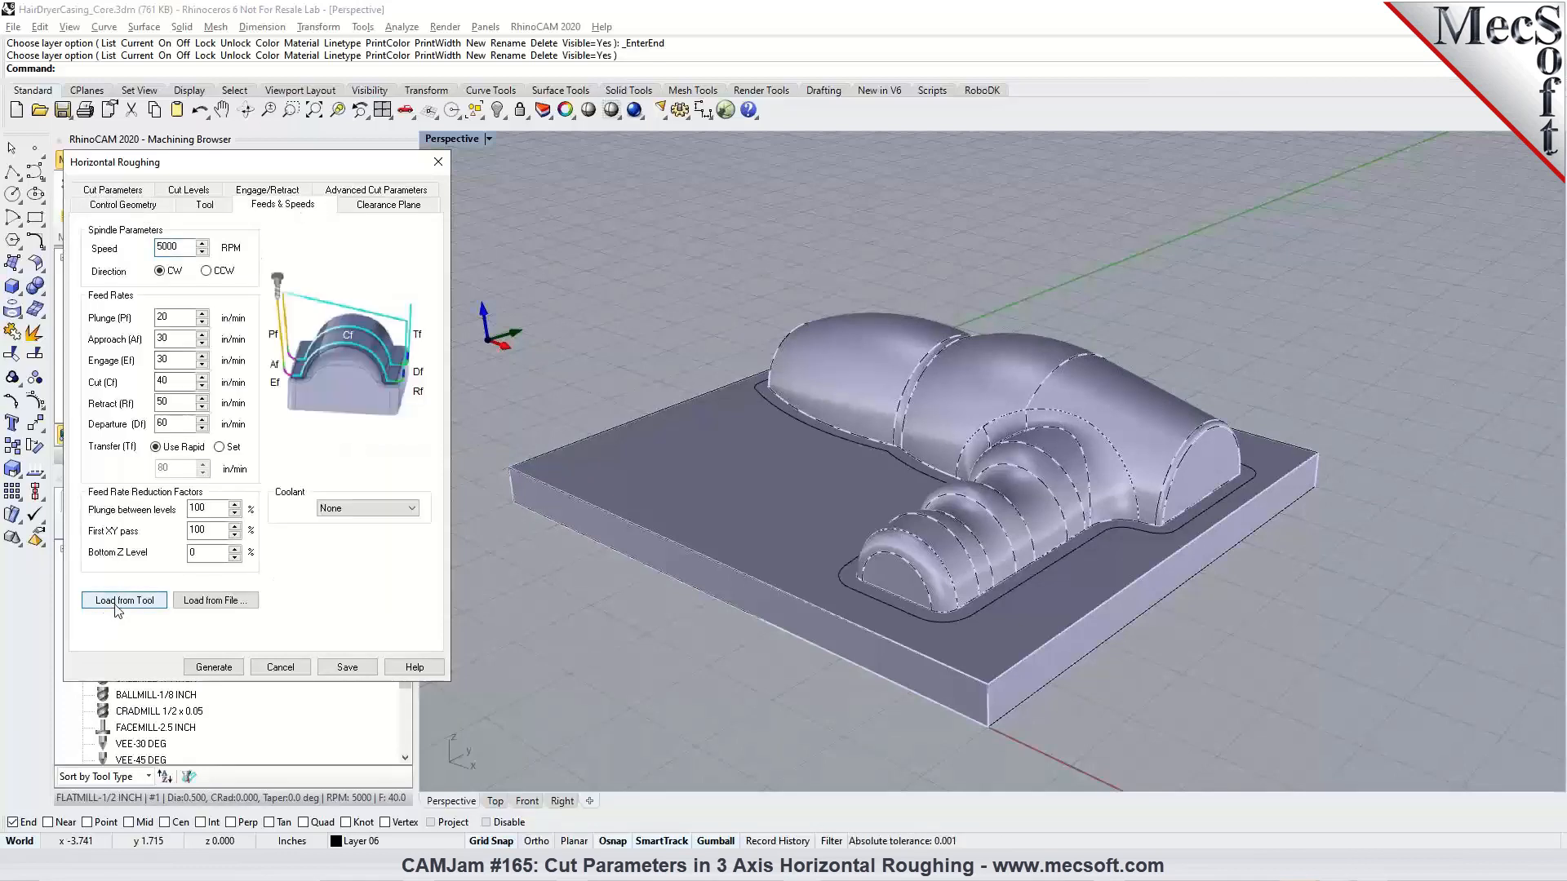
{"action": "left_click", "coordinate": [395, 208]}
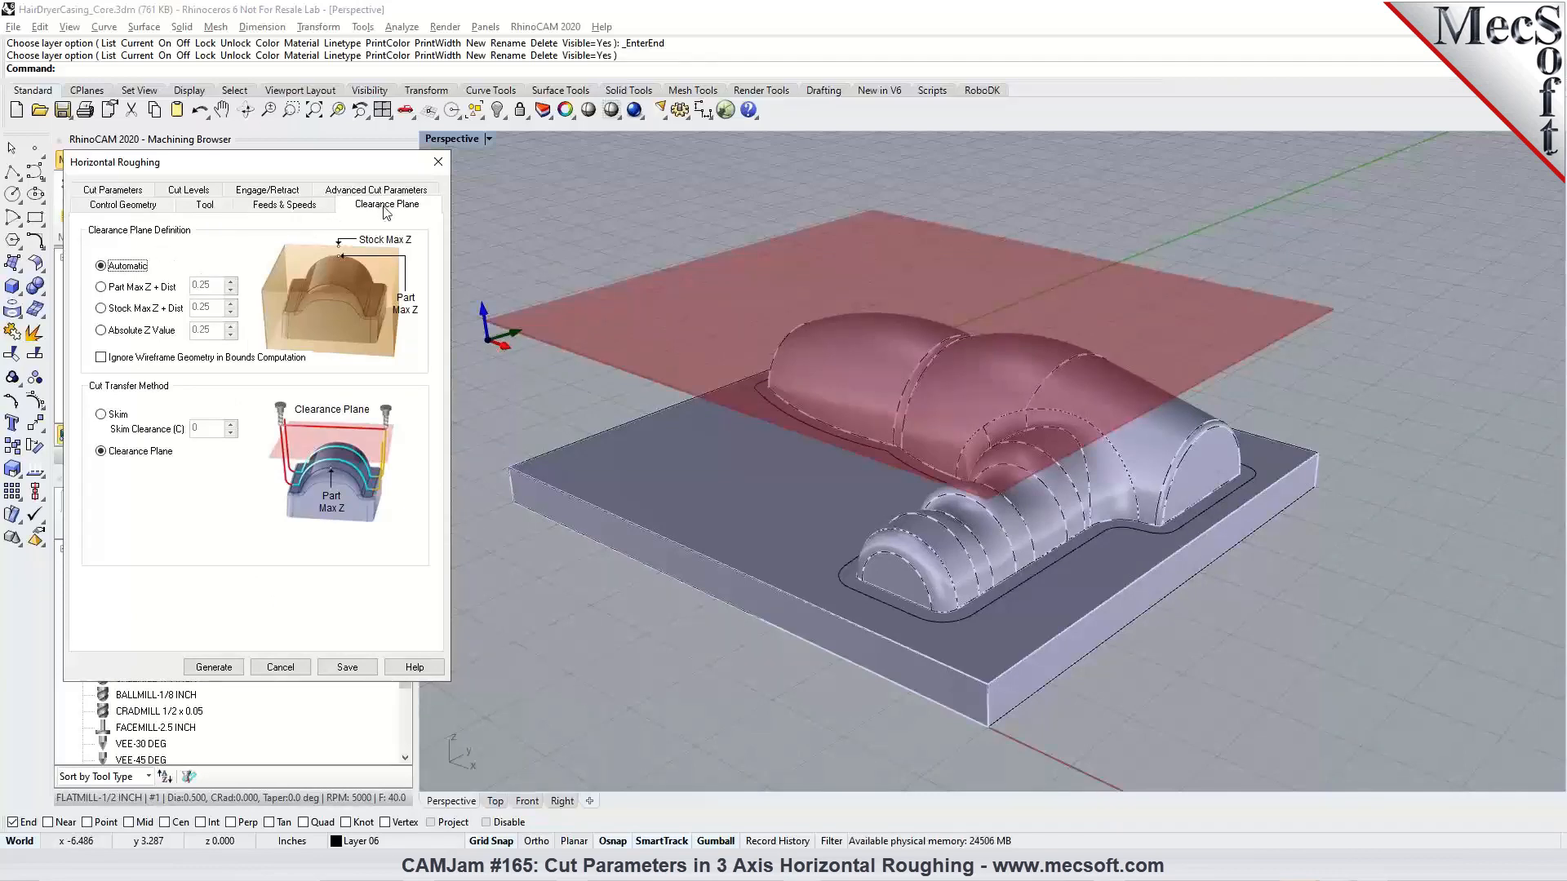
{"action": "left_click", "coordinate": [139, 191]}
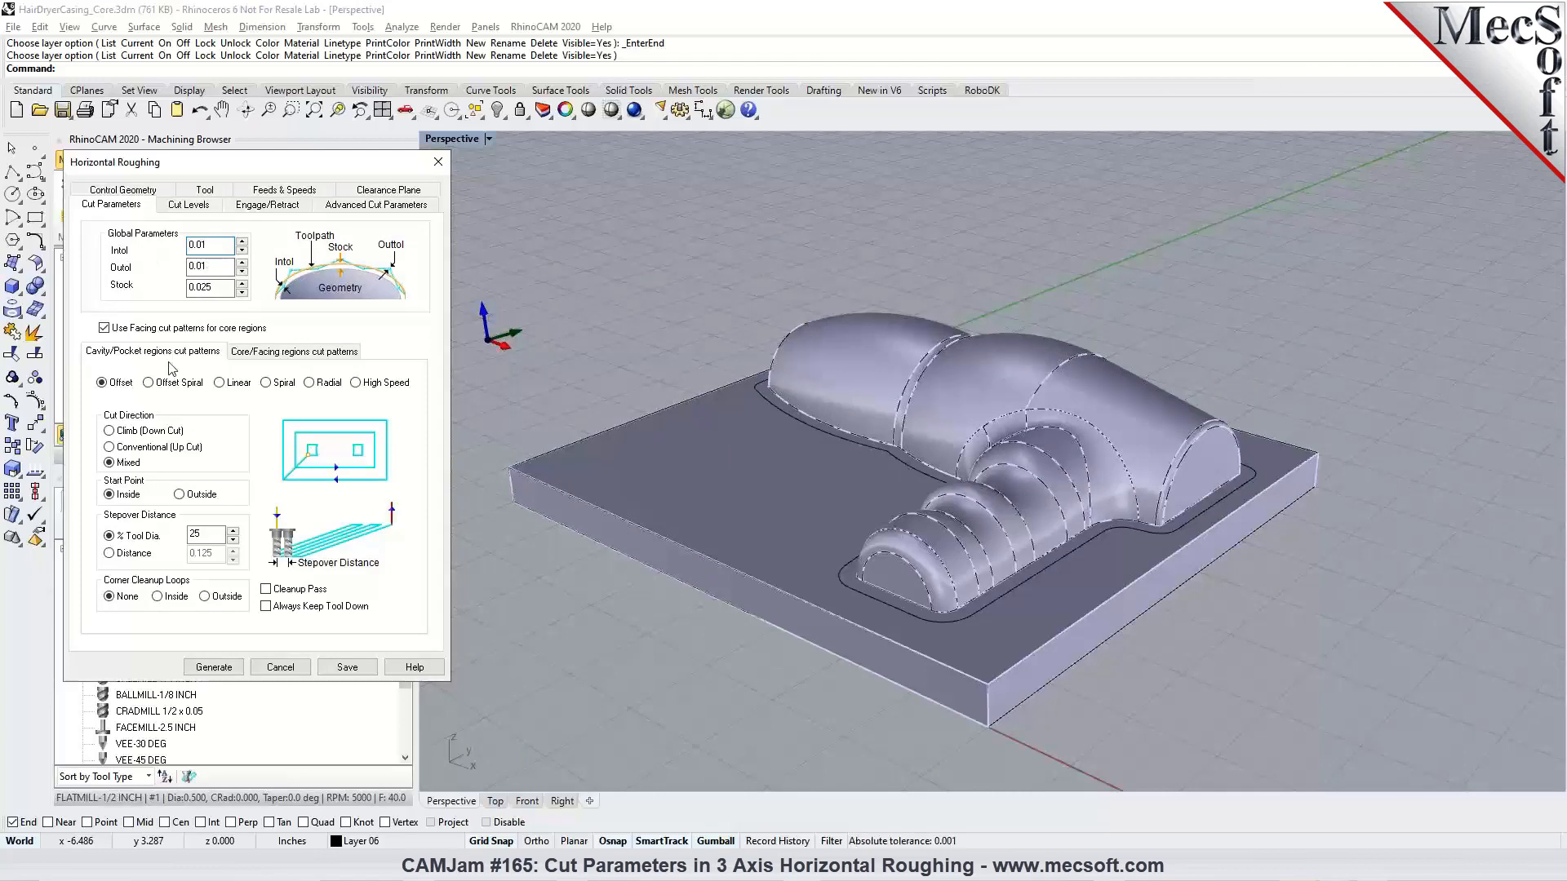
{"action": "left_click_drag", "start_coordinate": [214, 288], "coordinate": [181, 298]}
{"action": "left_click", "coordinate": [221, 293]}
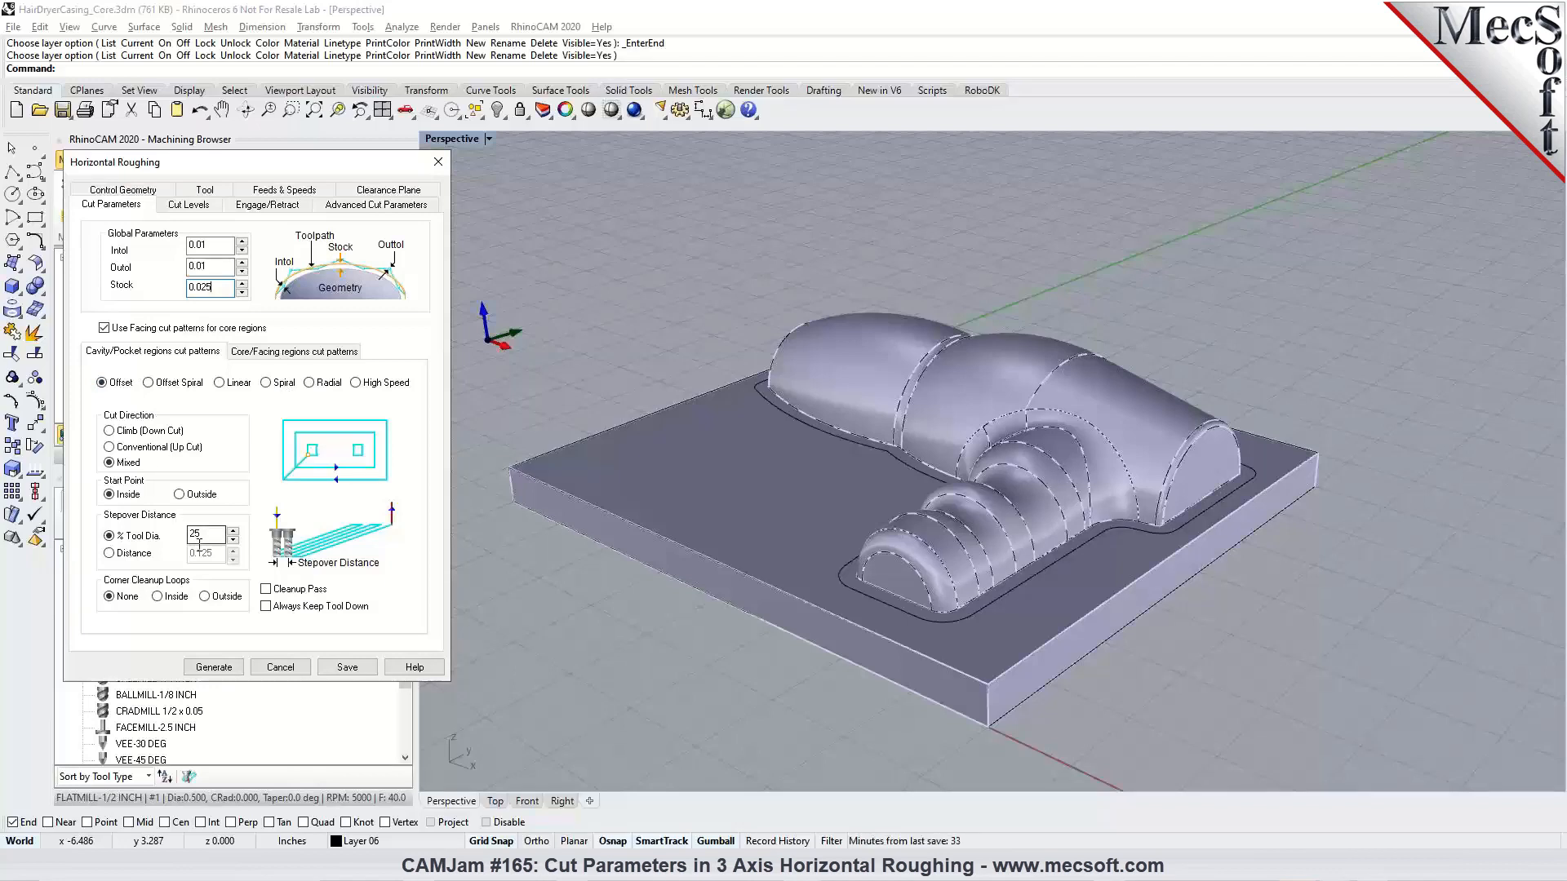
{"action": "left_click", "coordinate": [204, 209]}
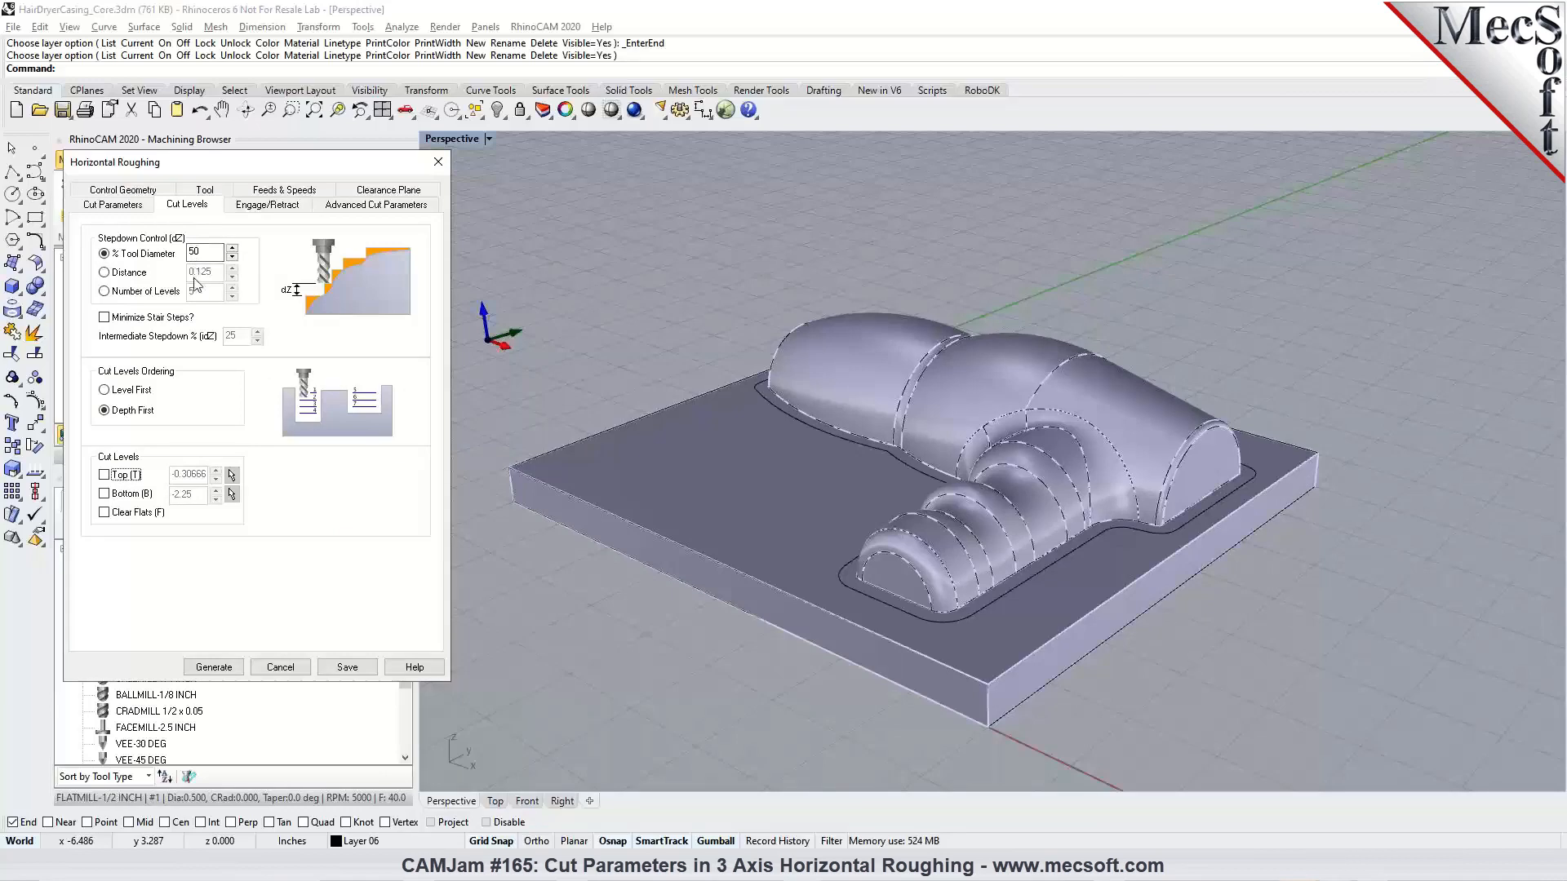
{"action": "left_click", "coordinate": [269, 206]}
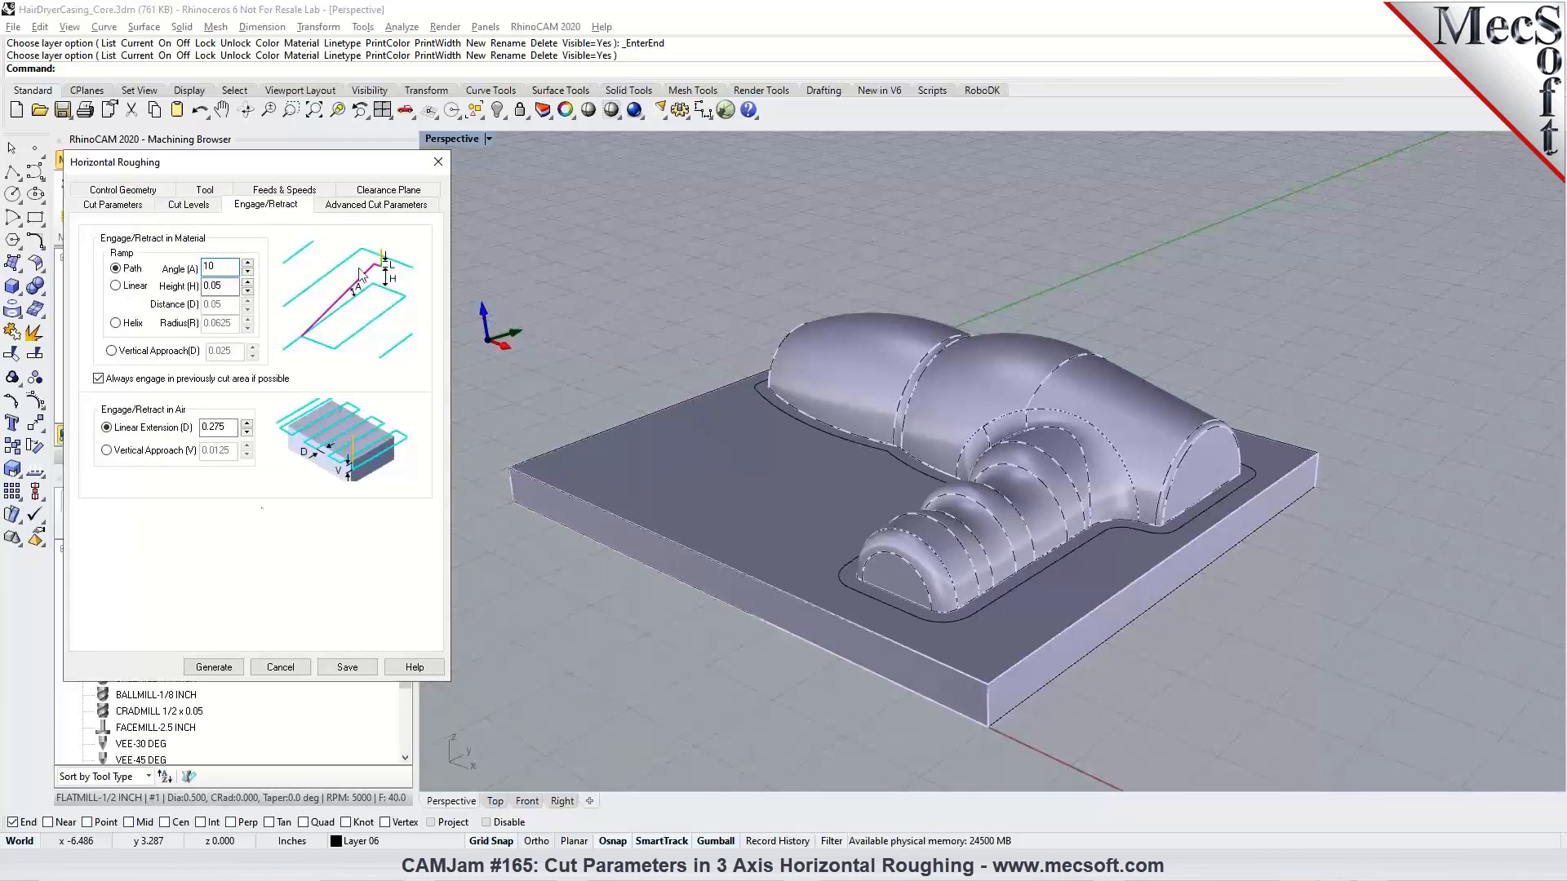
{"action": "left_click", "coordinate": [230, 665]}
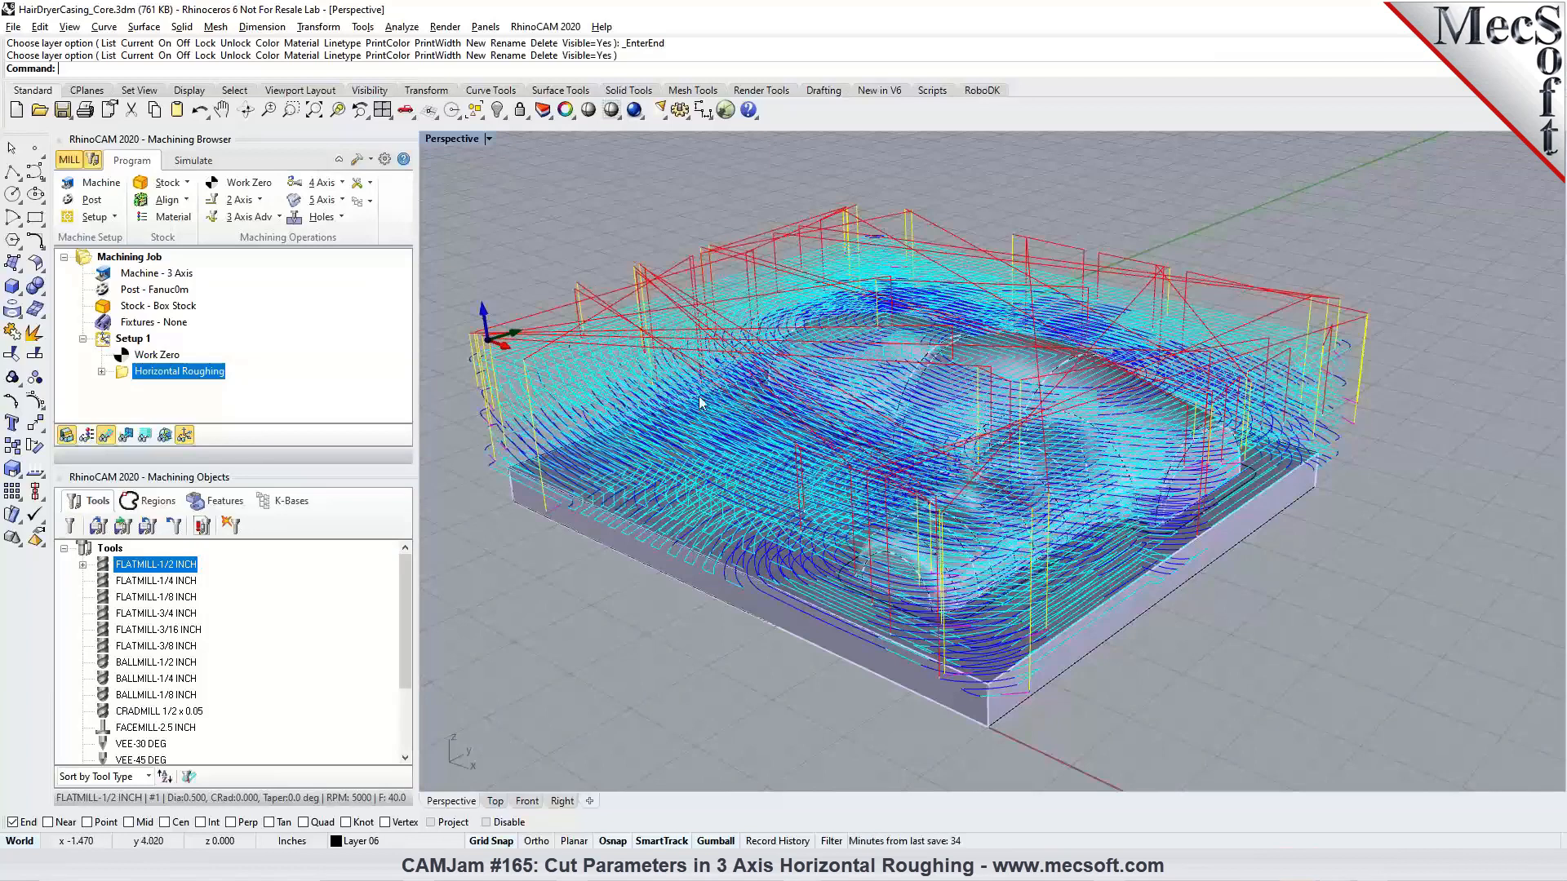
Step: Examine the roughing toolpath one Z level at a time, from the first level to the eighth, and close the level display
{"action": "scroll", "coordinate": [980, 514], "scroll_direction": "down", "scroll_amount": 1}
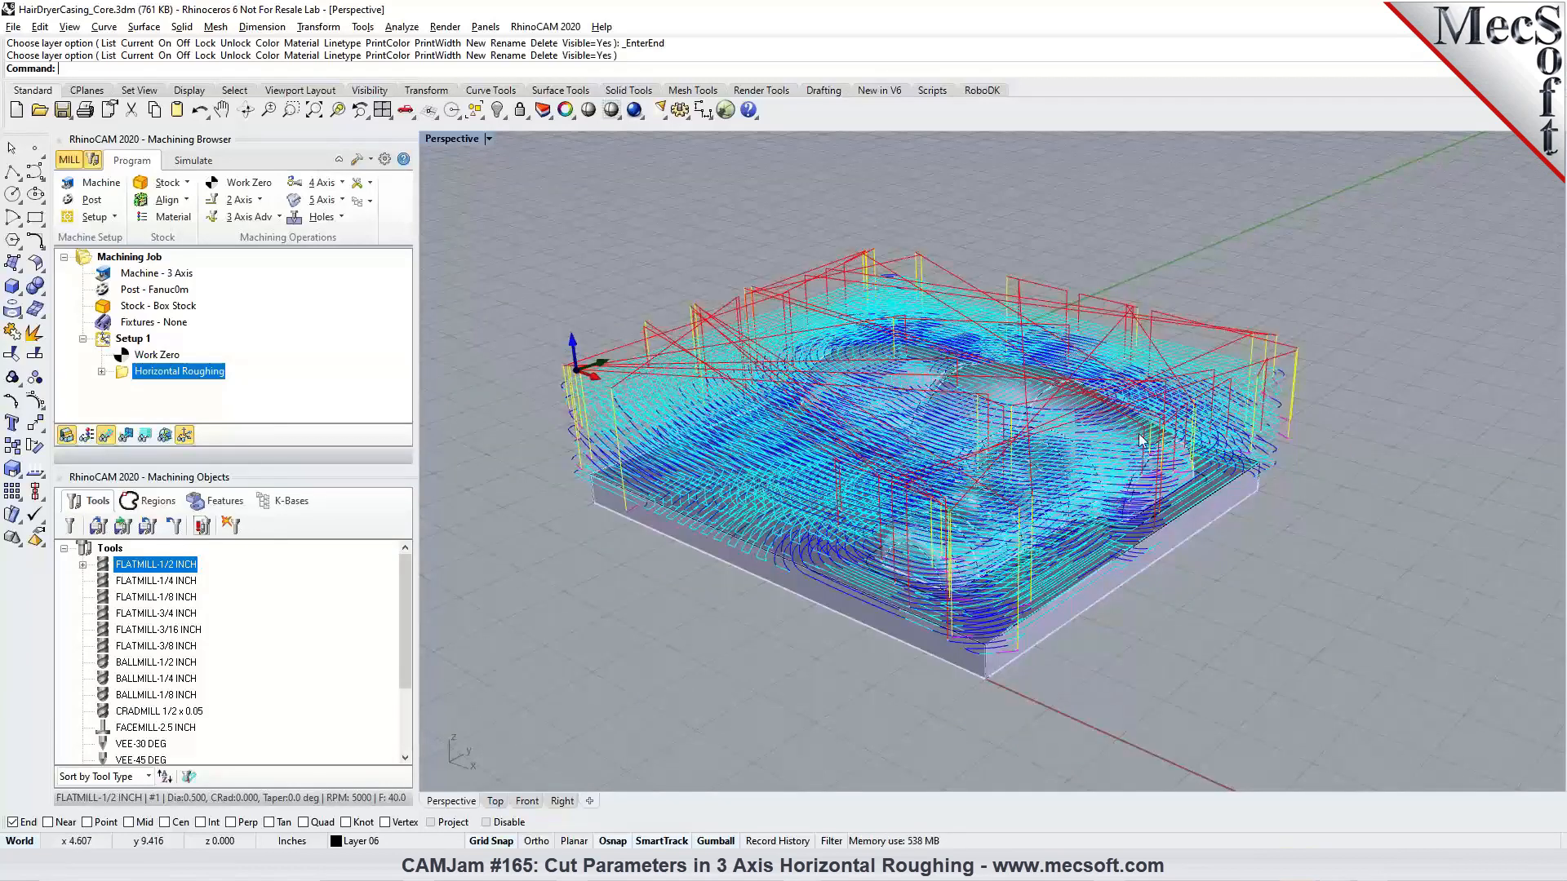
{"action": "left_click", "coordinate": [143, 439]}
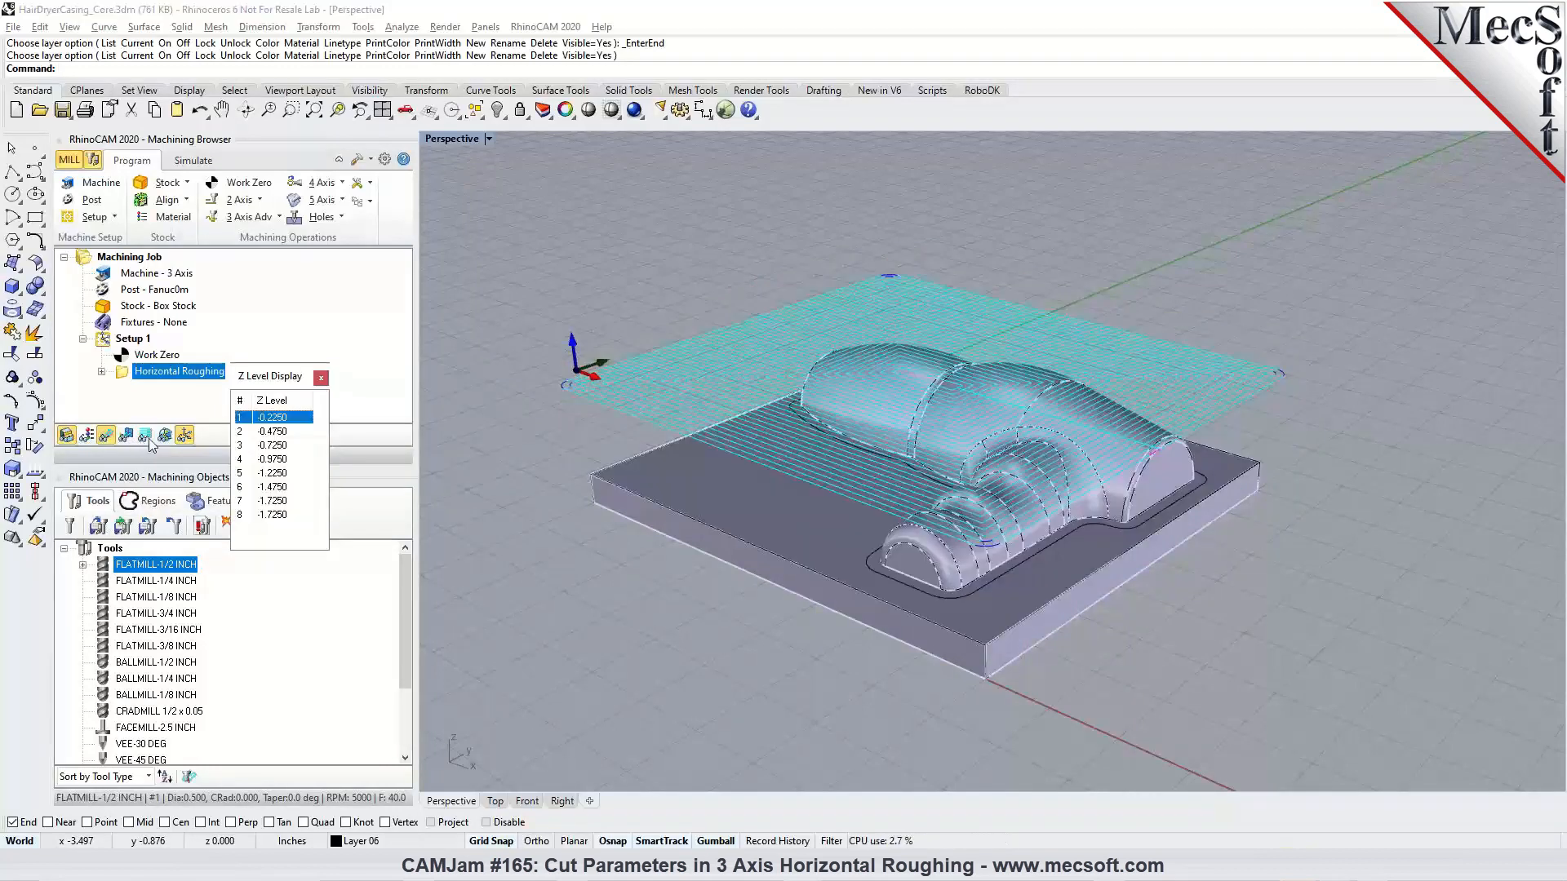
{"action": "left_click", "coordinate": [274, 431]}
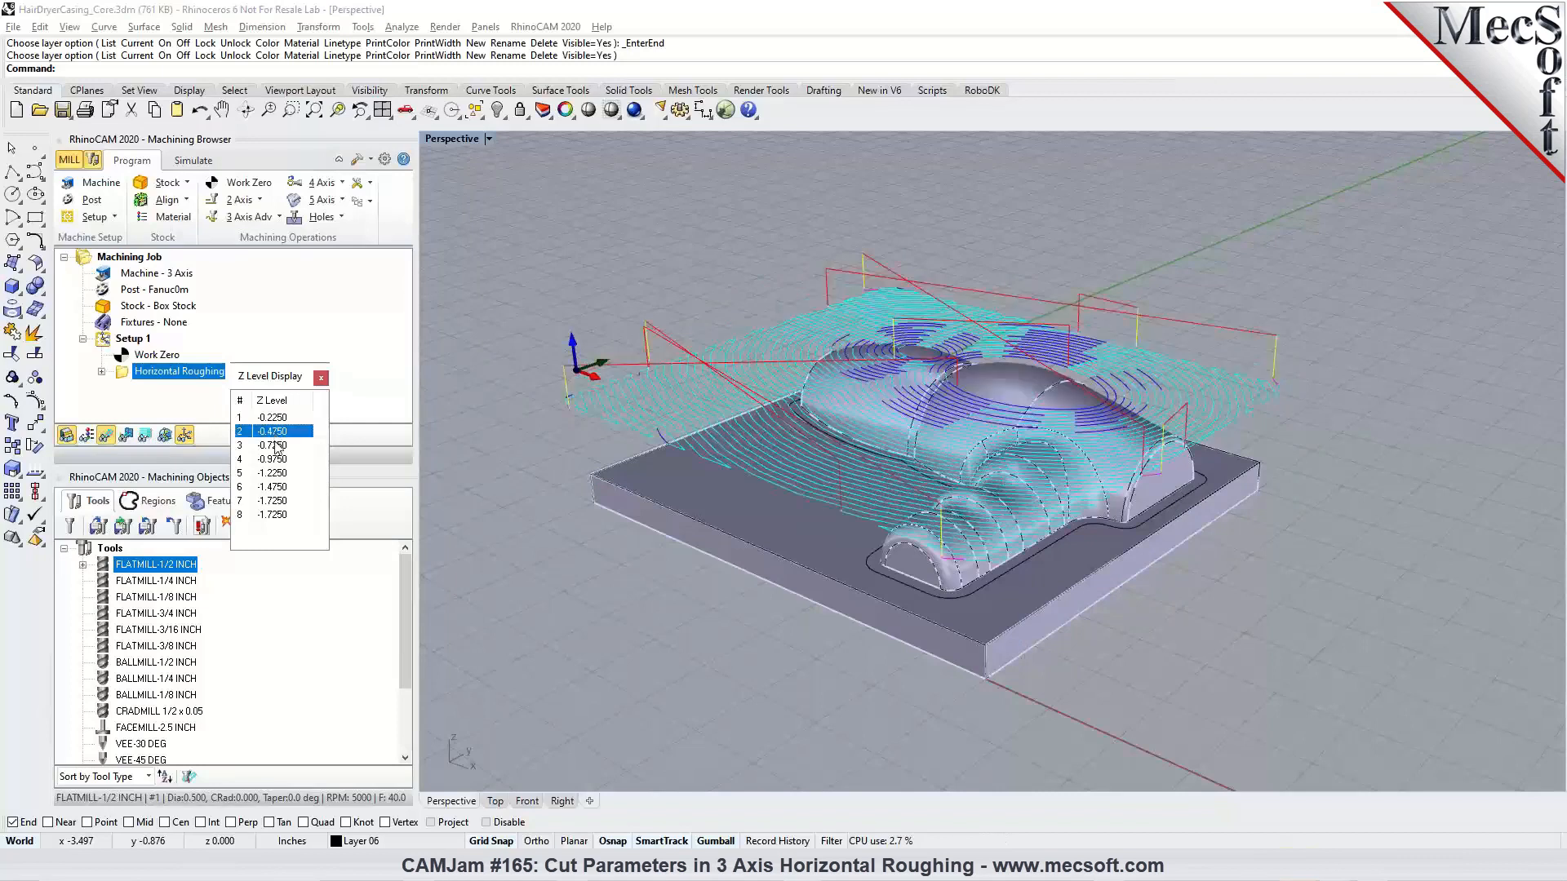
{"action": "left_click", "coordinate": [278, 446]}
{"action": "left_click", "coordinate": [279, 460]}
{"action": "left_click", "coordinate": [275, 474]}
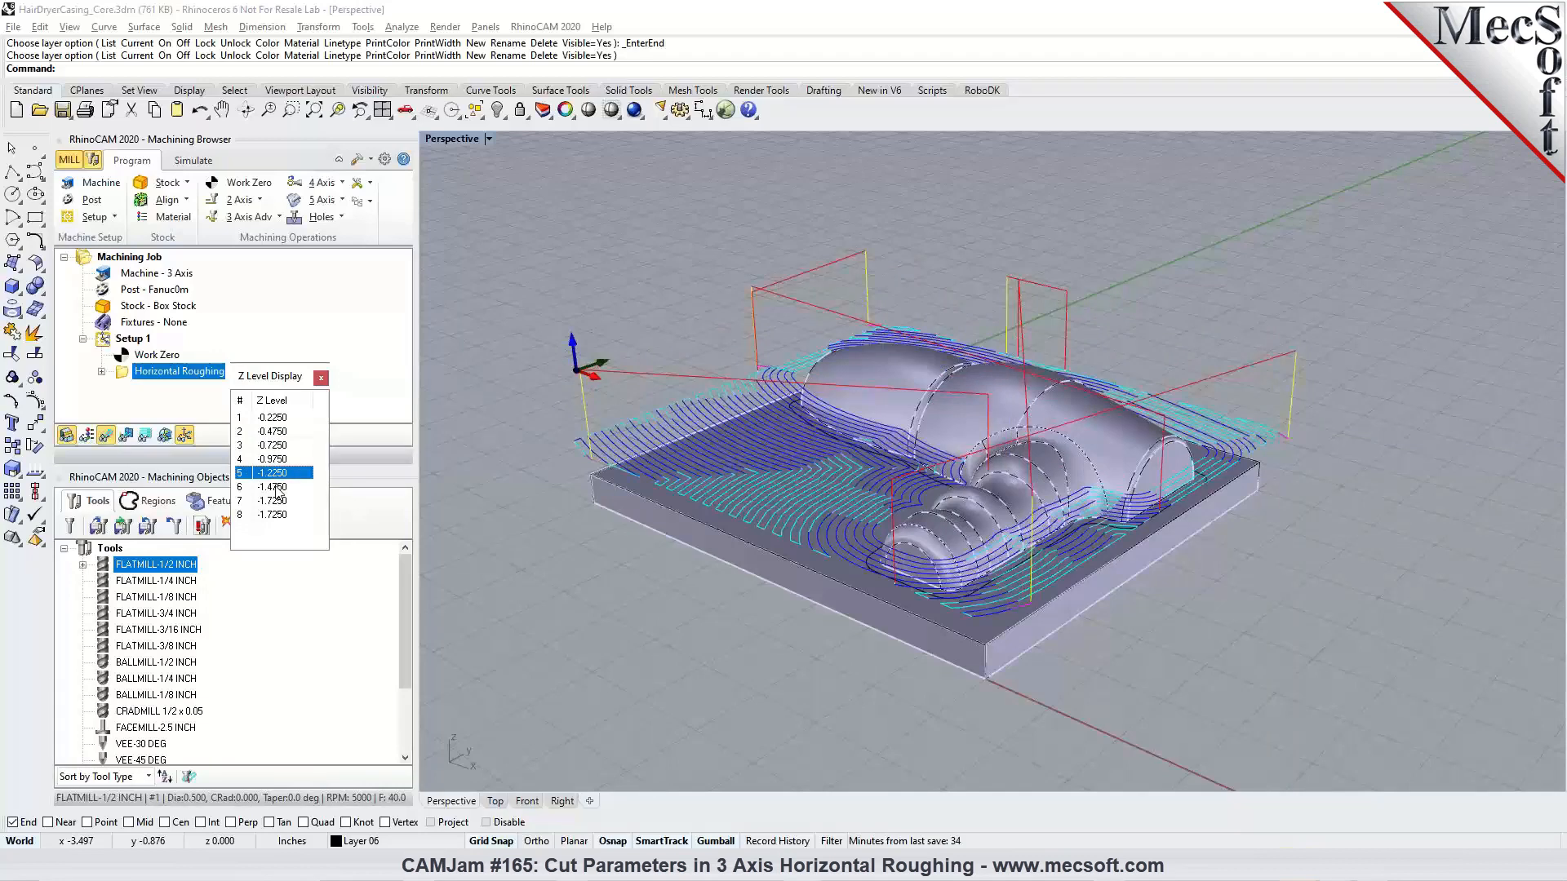
{"action": "left_click", "coordinate": [276, 487]}
{"action": "left_click", "coordinate": [276, 501]}
{"action": "left_click", "coordinate": [274, 515]}
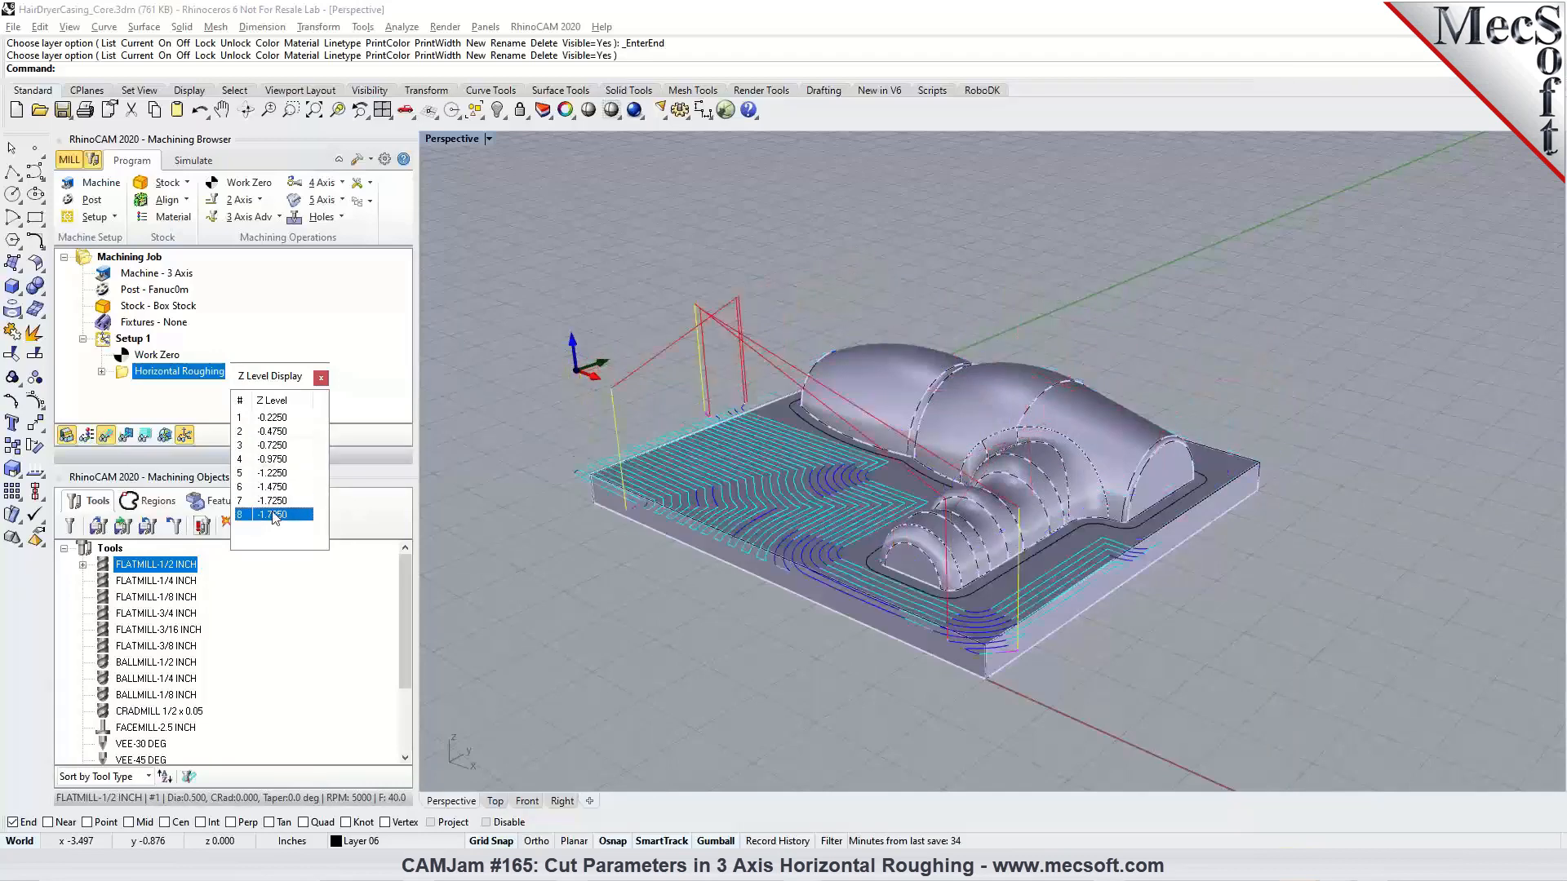
{"action": "left_click", "coordinate": [275, 422]}
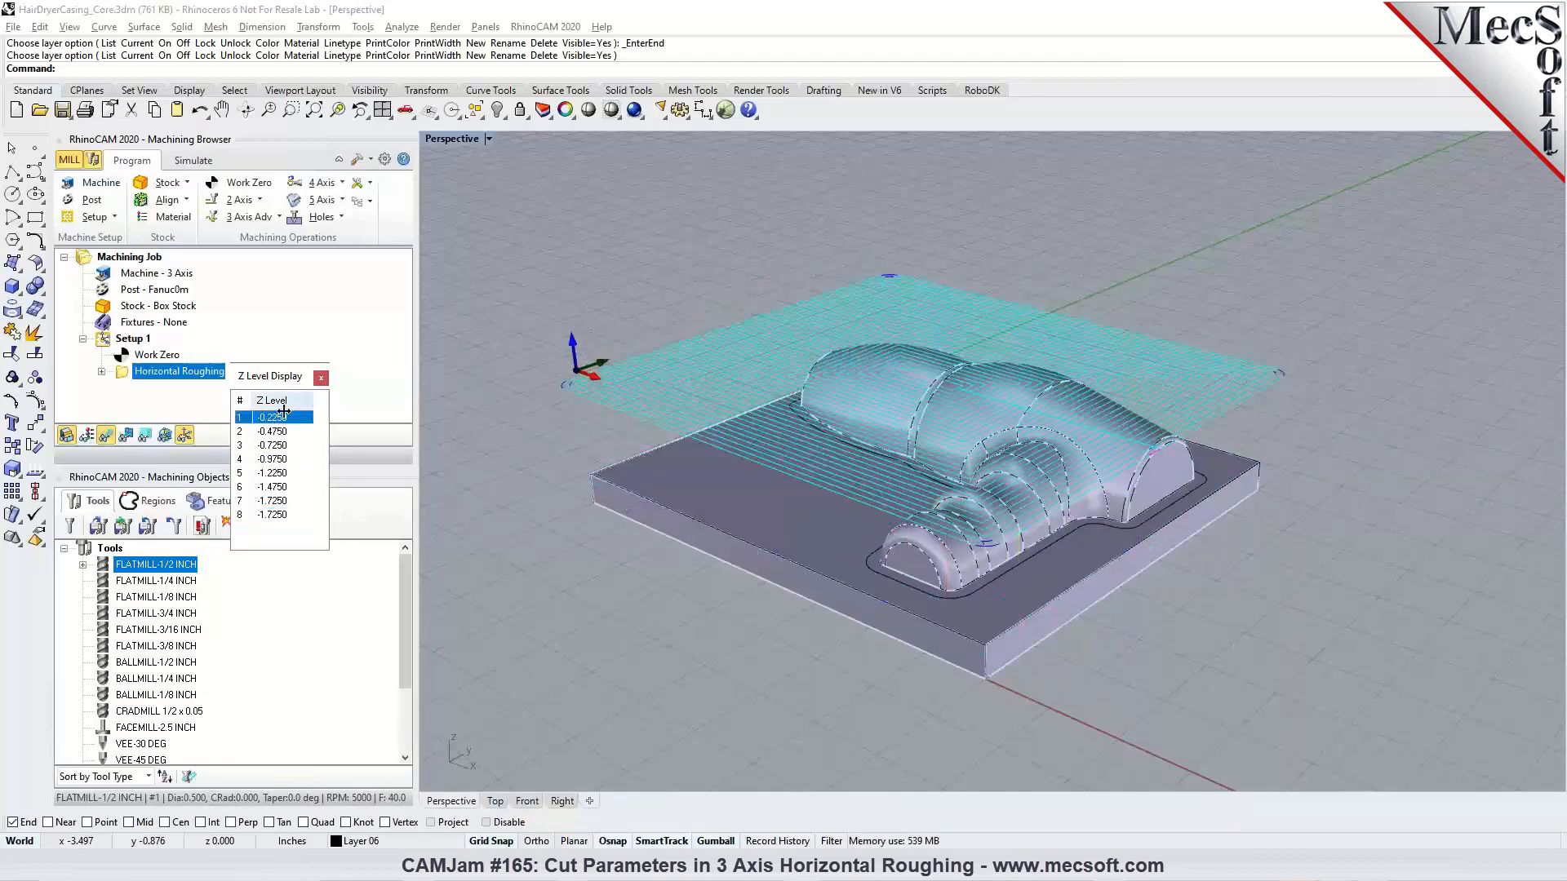
{"action": "left_click", "coordinate": [321, 379]}
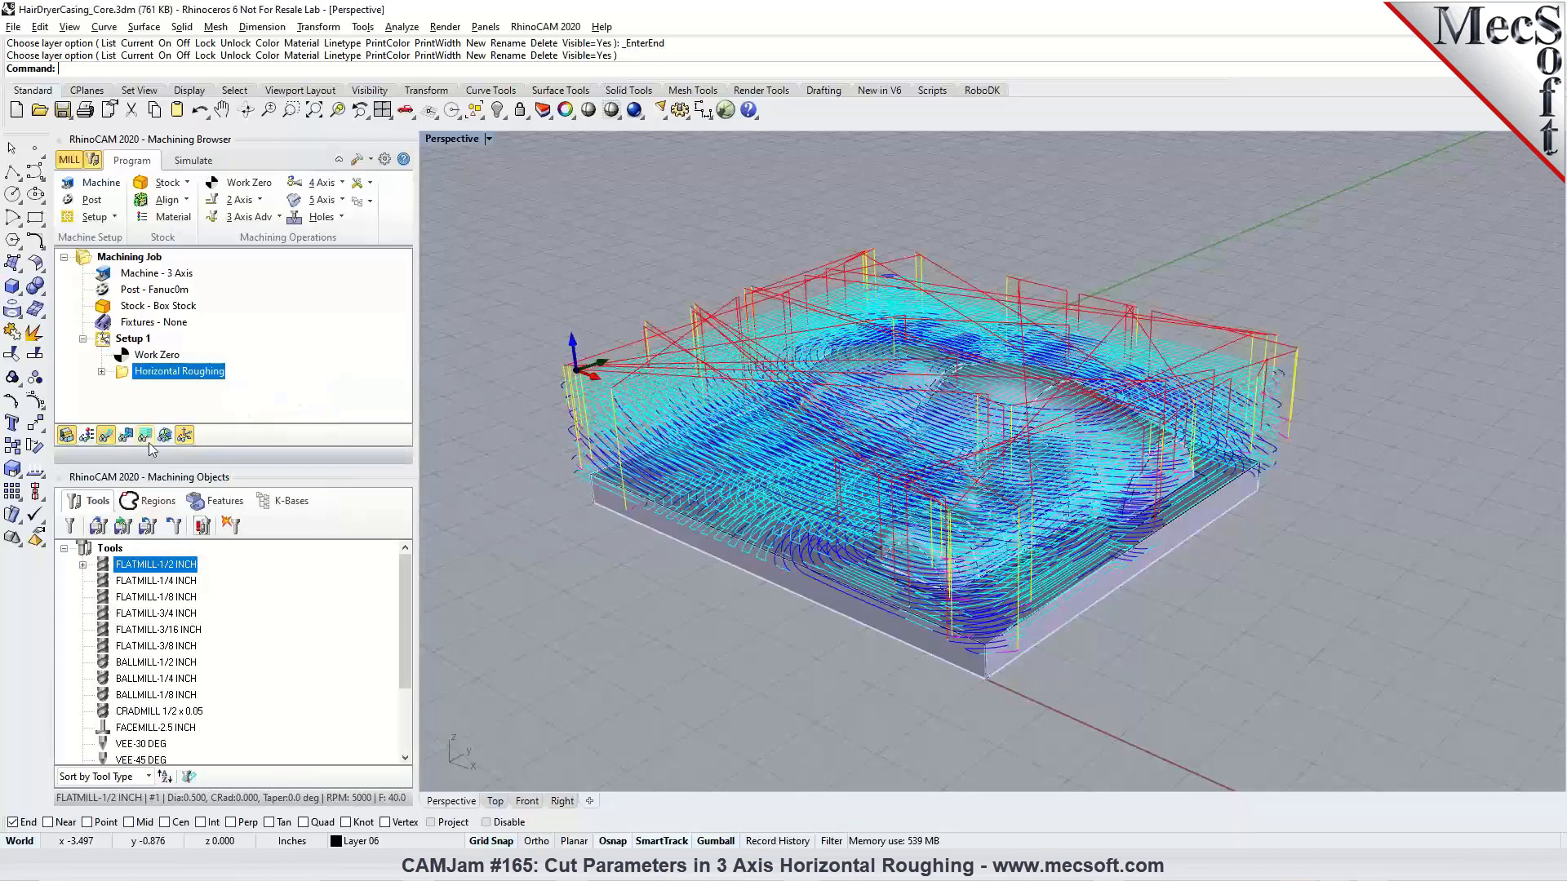
Step: Hide the toolpath and simulate the Horizontal Roughing cut at maximum speed, running it through to the end
{"action": "left_click", "coordinate": [107, 430]}
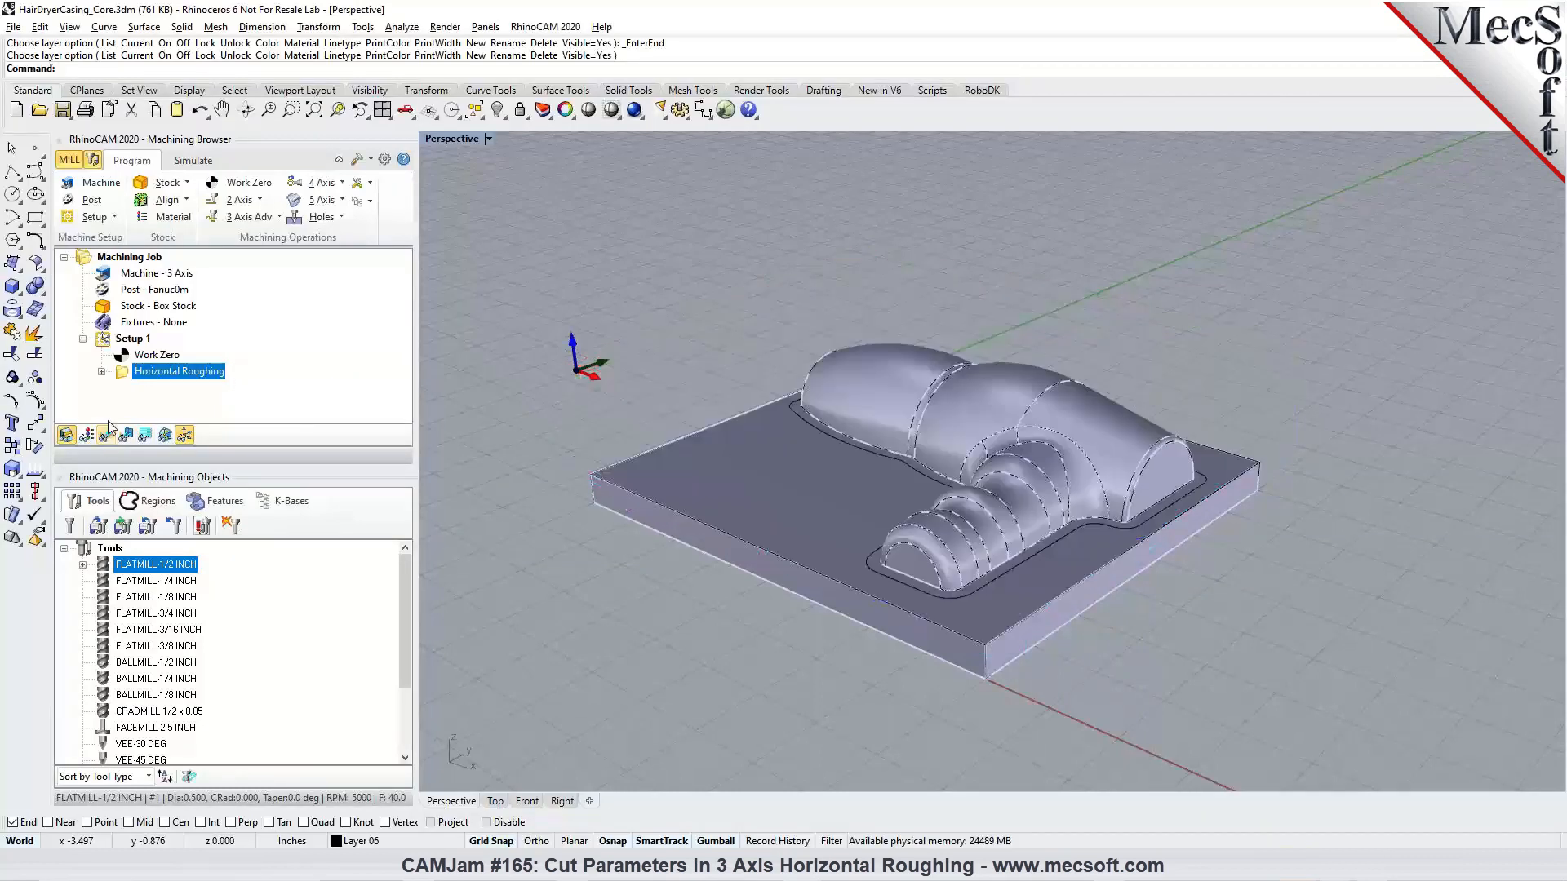
{"action": "left_click", "coordinate": [194, 161]}
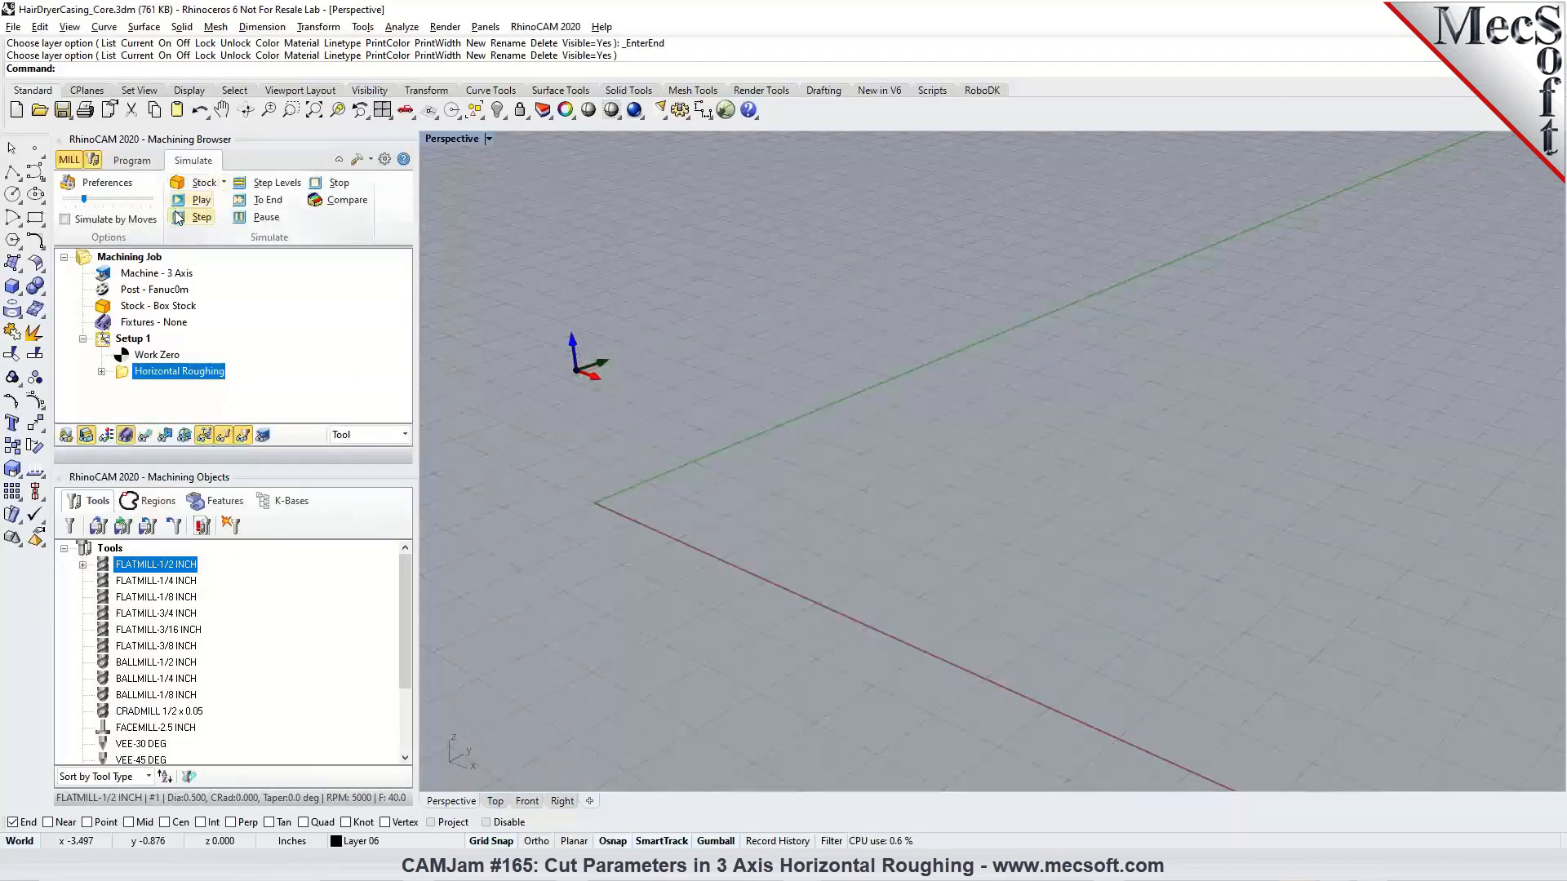
{"action": "left_click", "coordinate": [196, 201]}
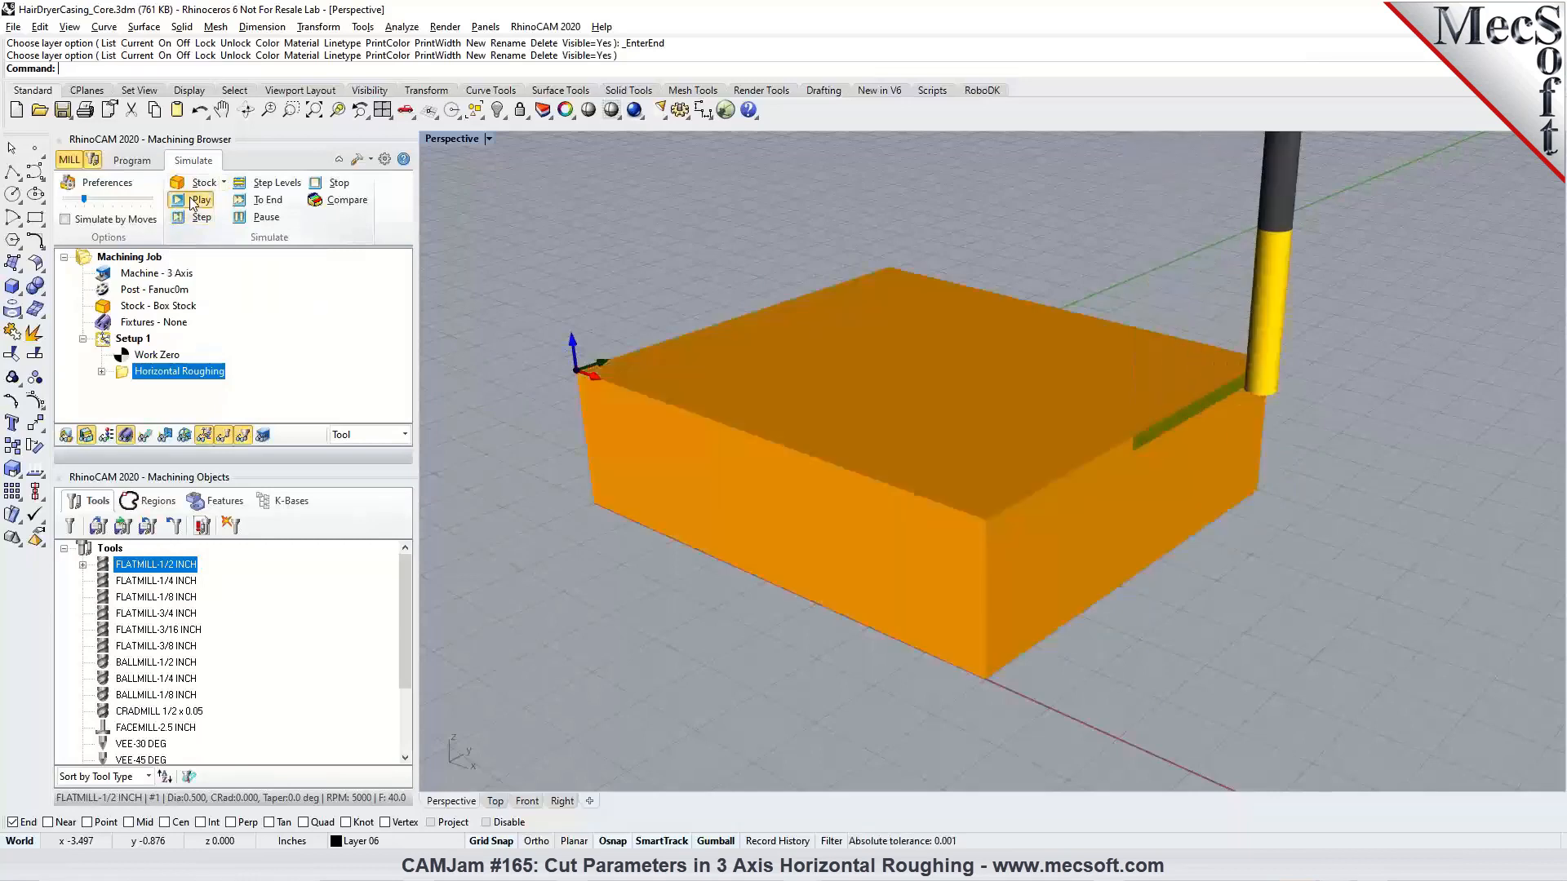
{"action": "left_click_drag", "start_coordinate": [85, 199], "coordinate": [112, 200]}
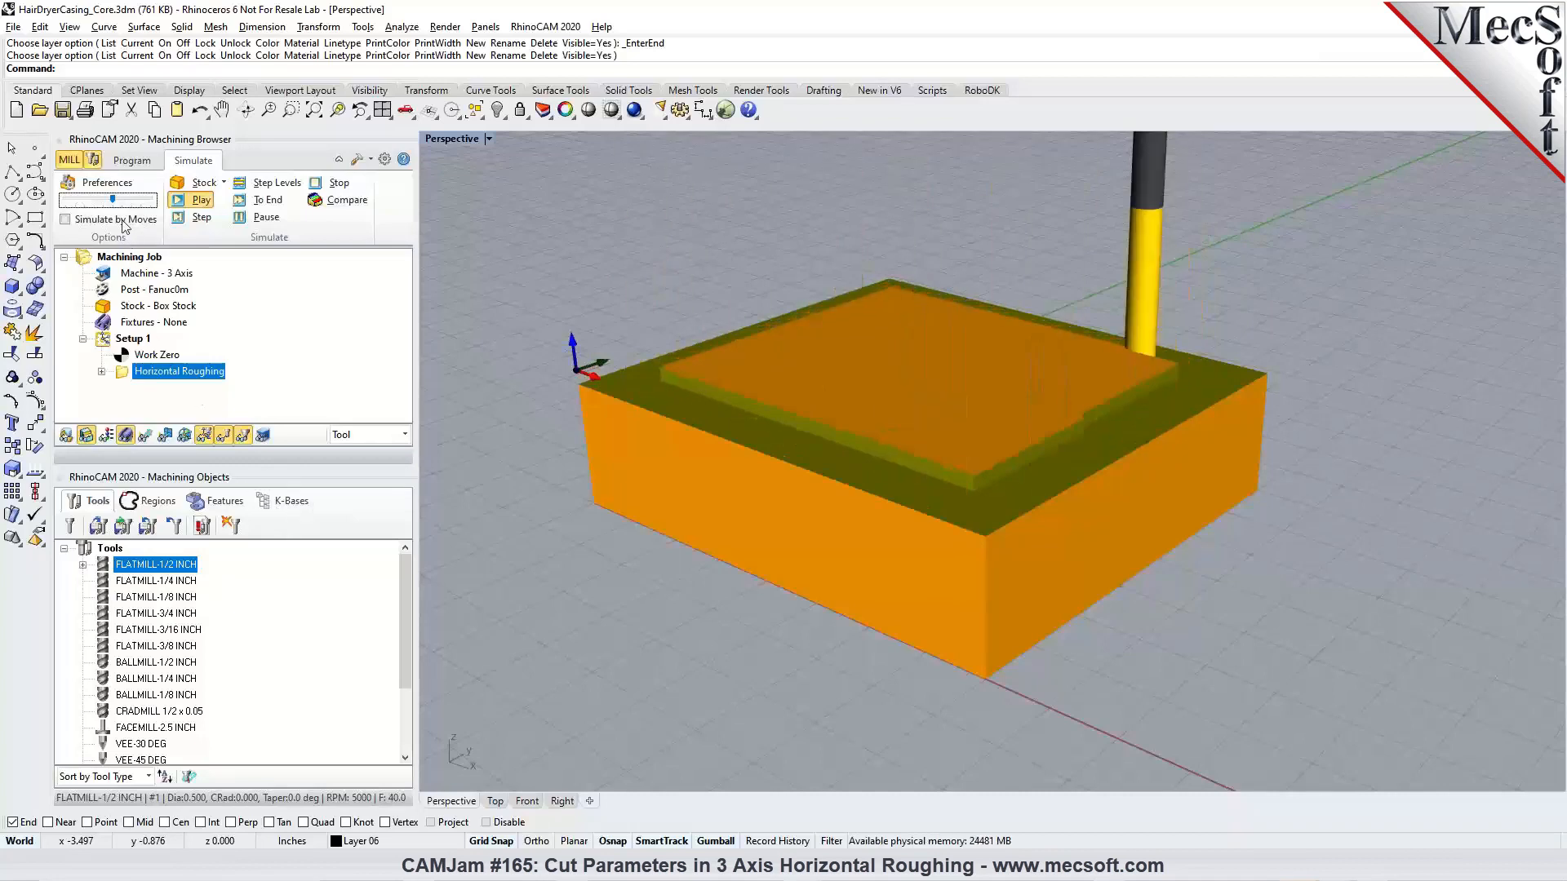
{"action": "left_click_drag", "start_coordinate": [112, 200], "coordinate": [149, 204]}
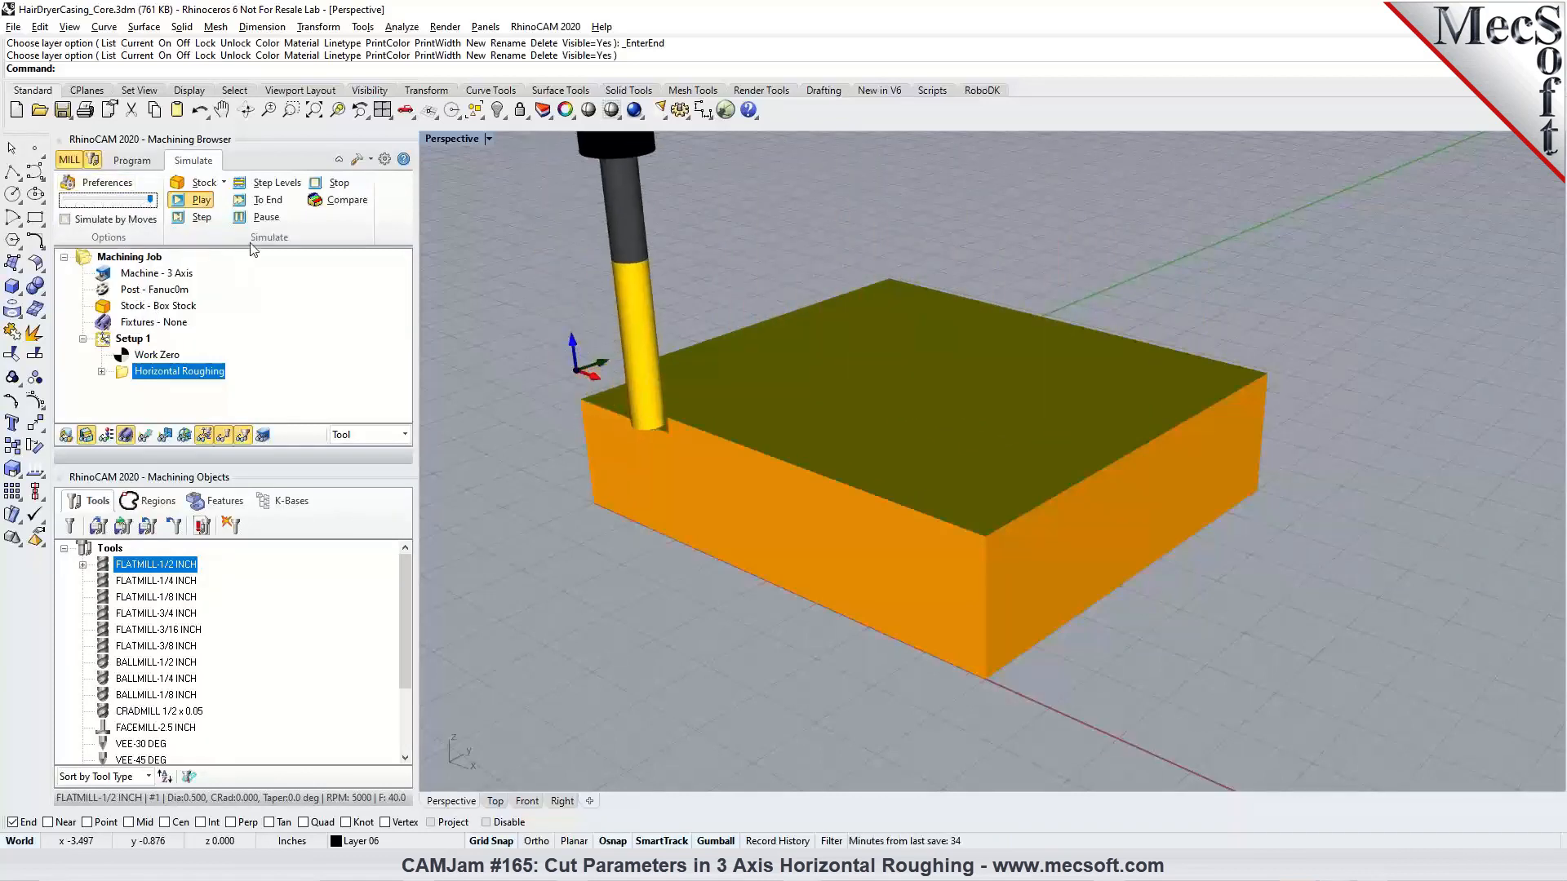
{"action": "left_click", "coordinate": [258, 215]}
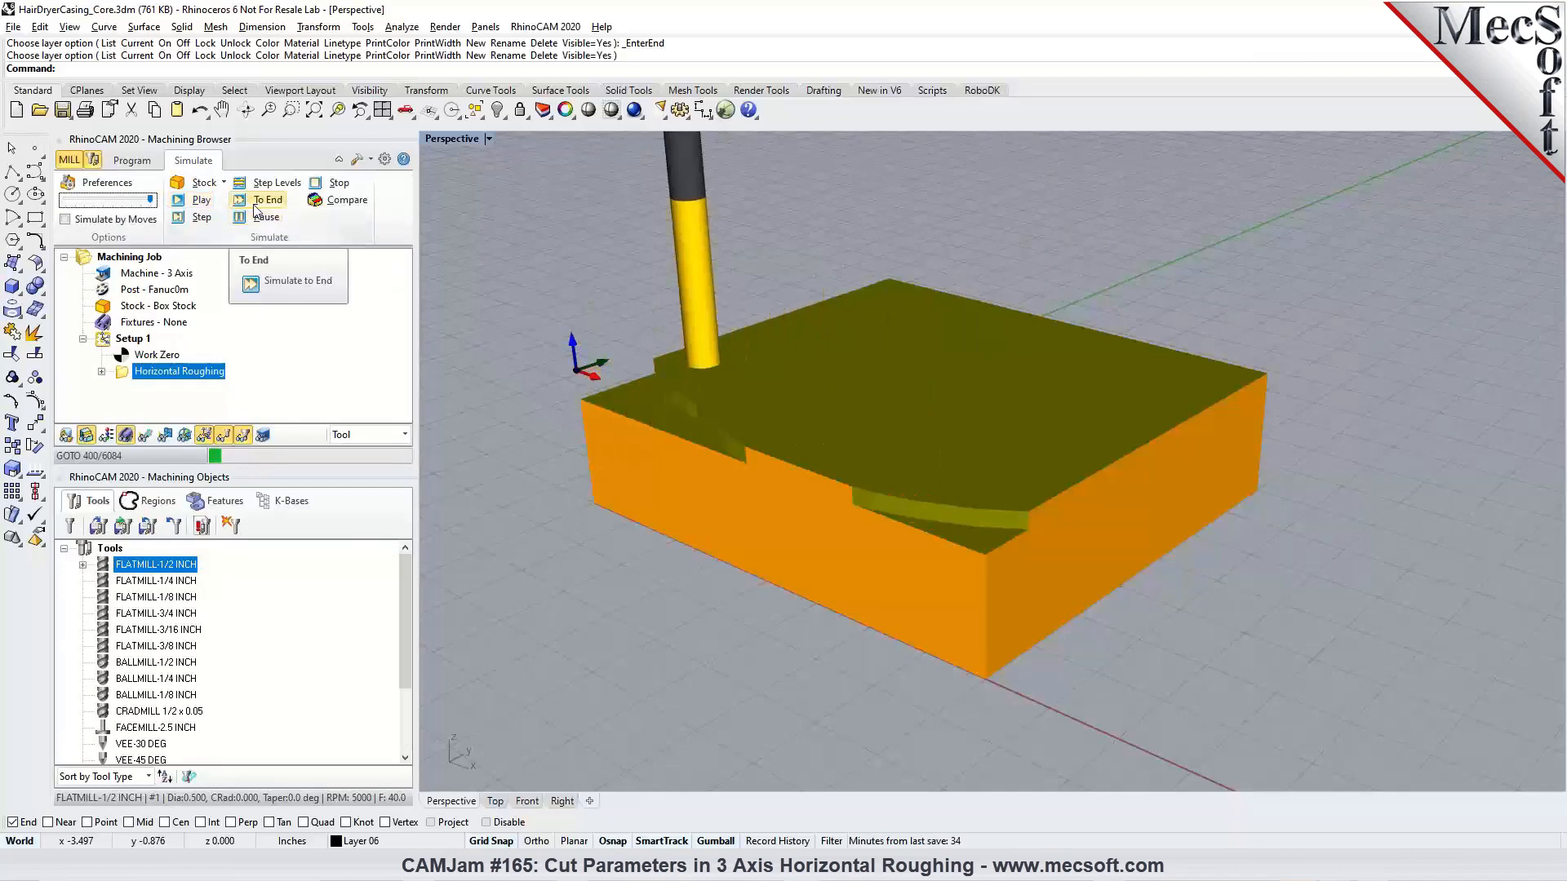
{"action": "left_click", "coordinate": [255, 206]}
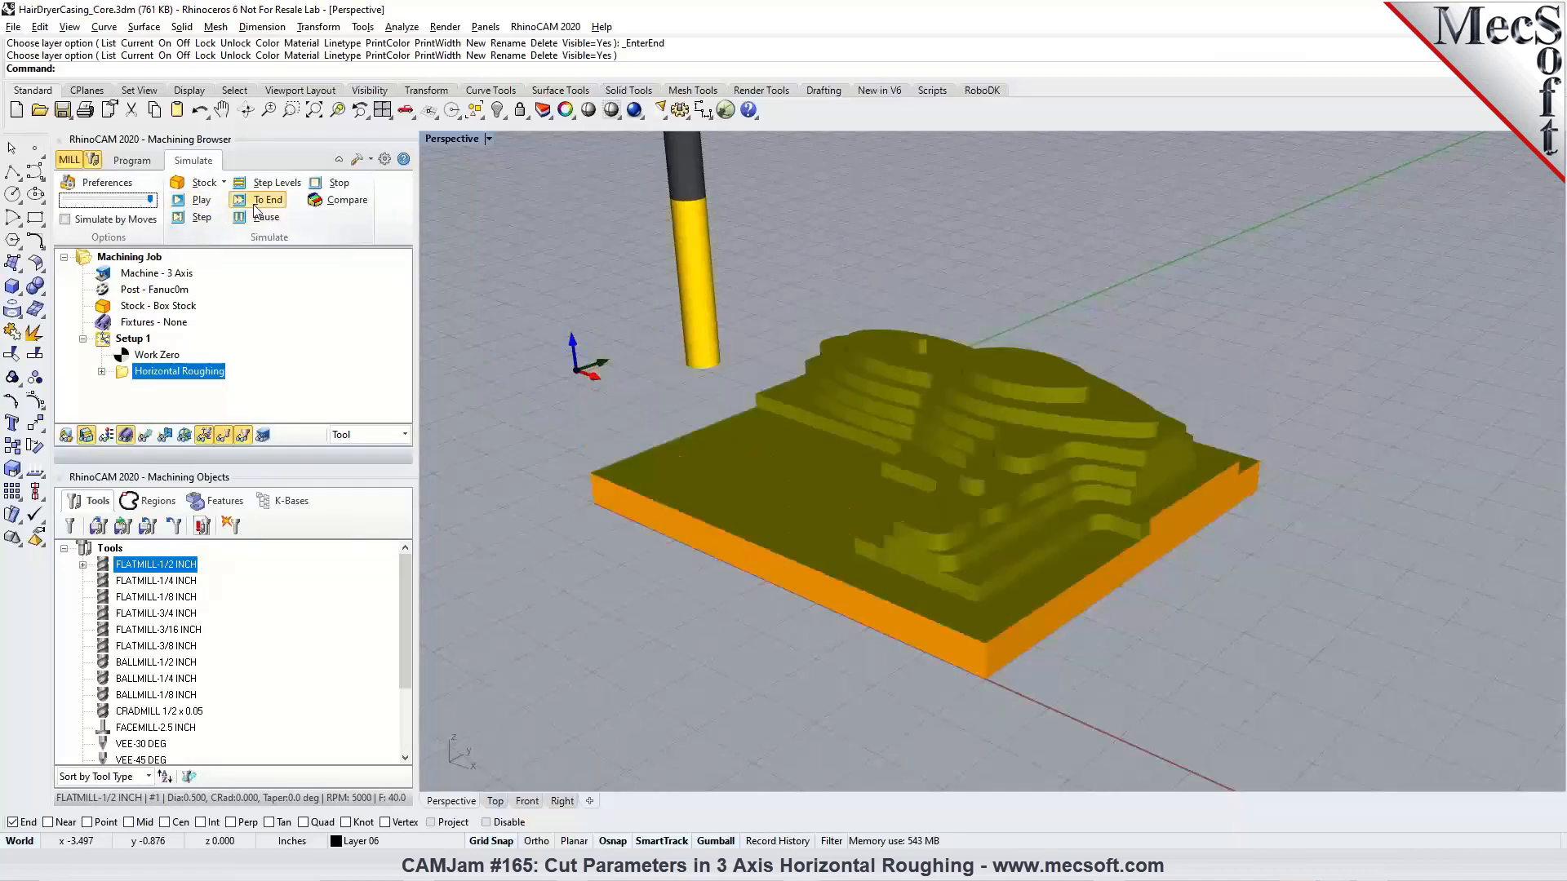
Step: Examine the stair-stepped stock left by the roughing simulation up close from several angles
{"action": "scroll", "coordinate": [1123, 467], "scroll_direction": "up", "scroll_amount": 3}
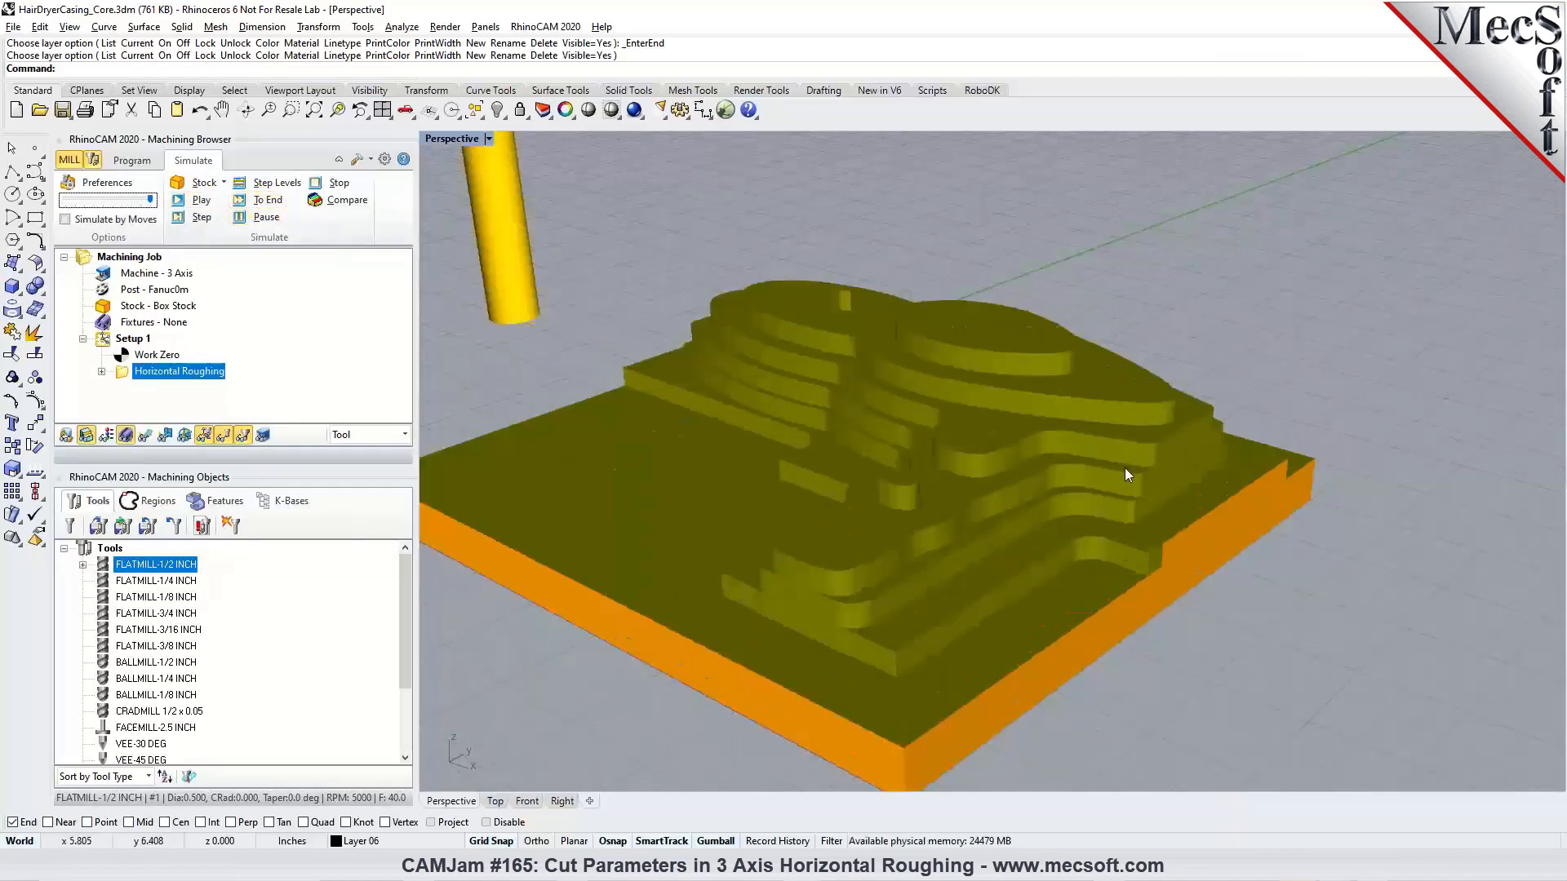
{"action": "right_click_drag", "start_coordinate": [1165, 514], "coordinate": [1093, 502]}
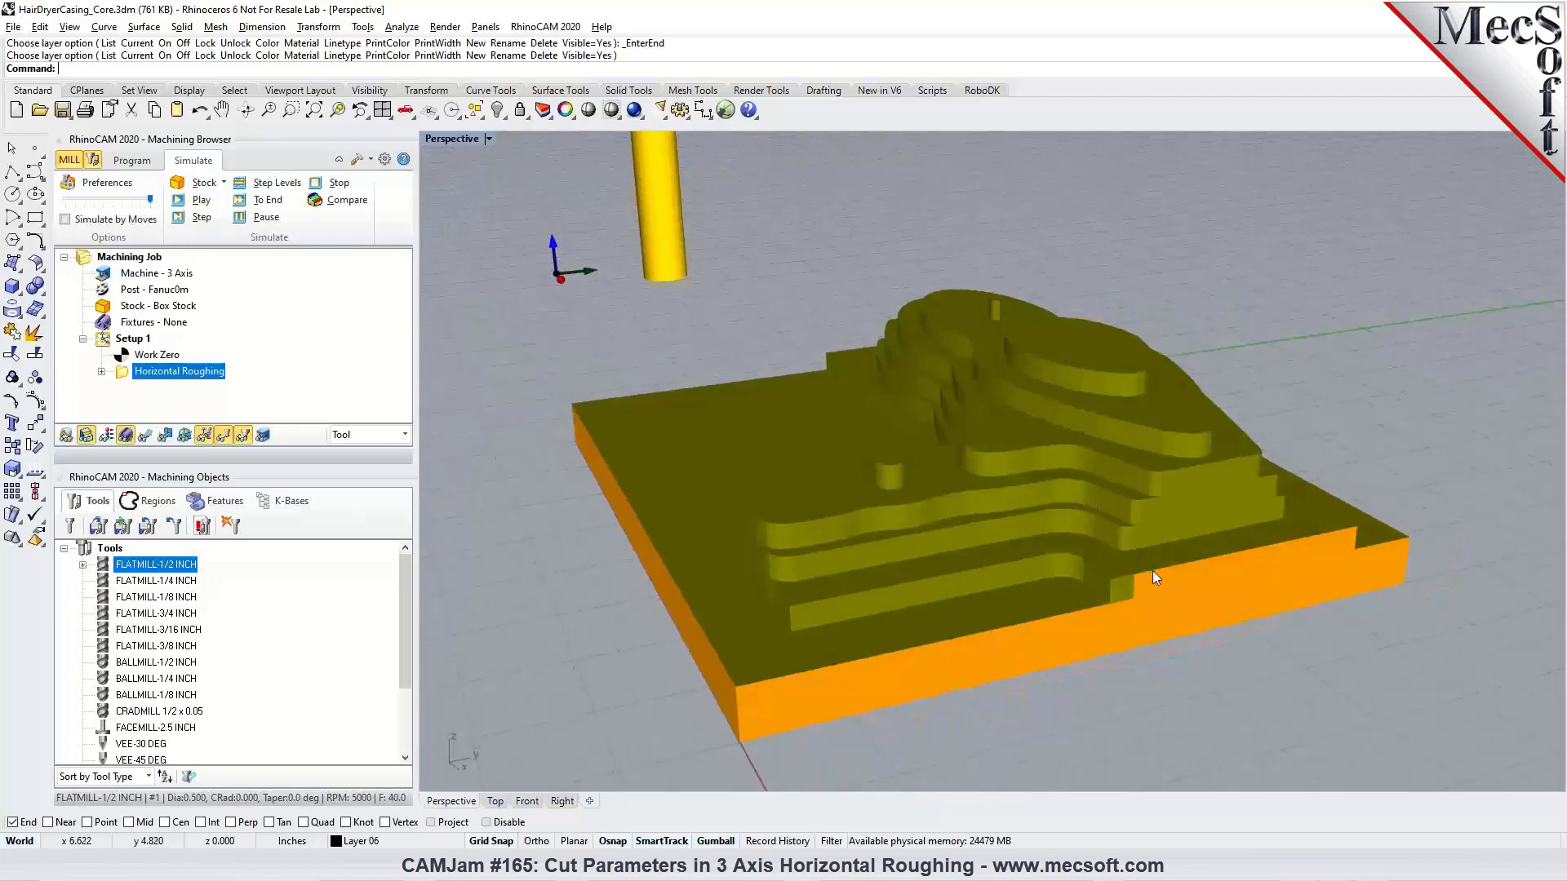
{"action": "scroll", "coordinate": [1151, 570], "scroll_direction": "up", "scroll_amount": 2}
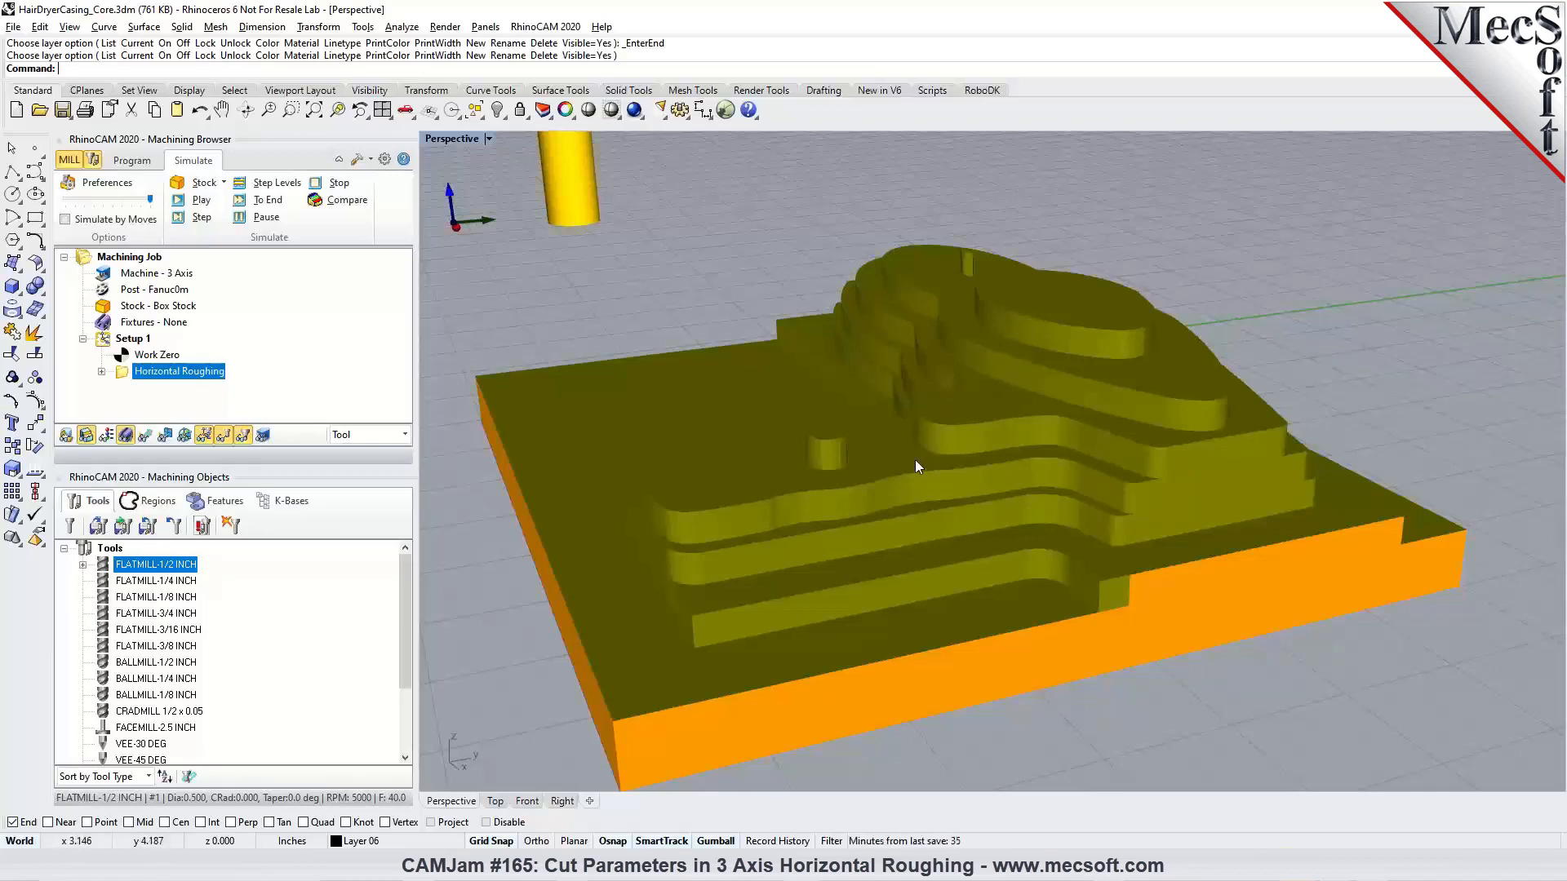
{"action": "right_click_drag", "start_coordinate": [932, 589], "coordinate": [1029, 591]}
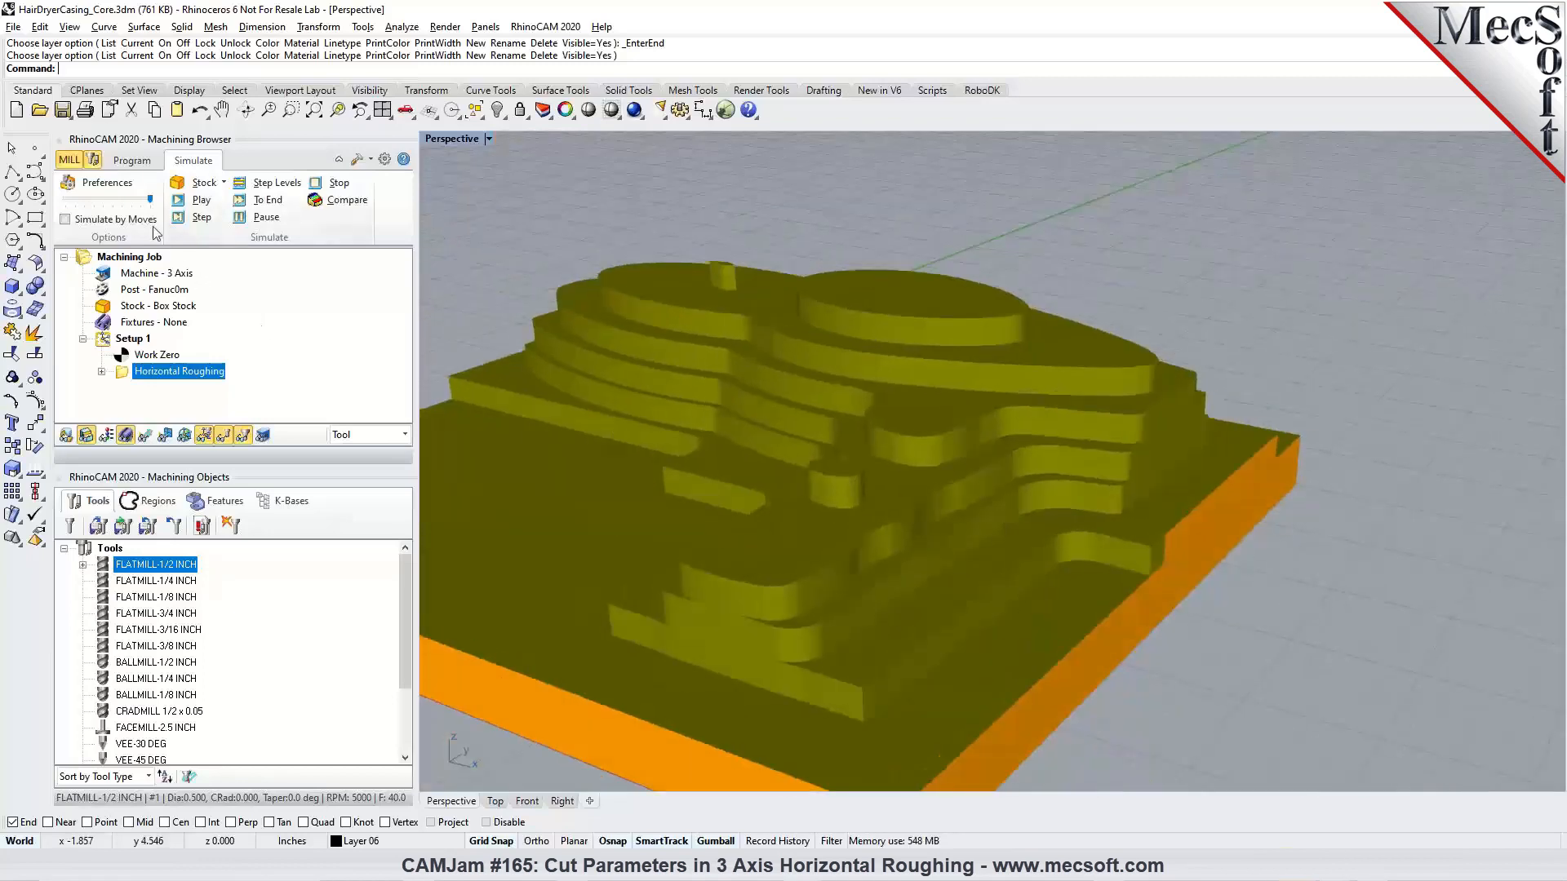
Step: Return to programming mode and compare the simulated stock with the overlaid part model from several angles
{"action": "left_click", "coordinate": [132, 160]}
{"action": "right_click_drag", "start_coordinate": [1029, 464], "coordinate": [918, 424]}
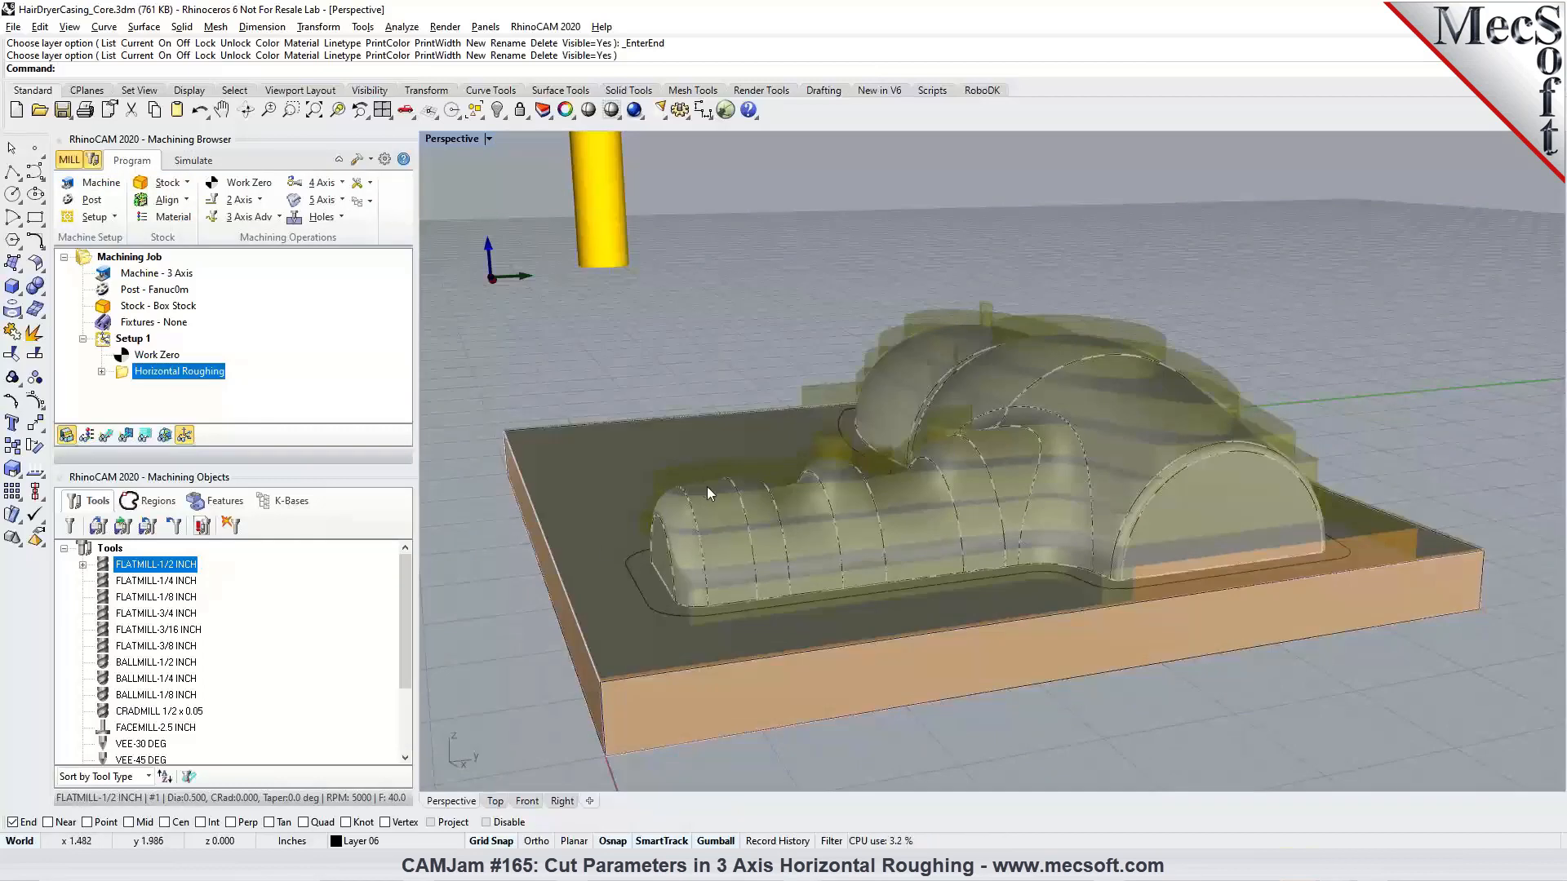
{"action": "left_click", "coordinate": [62, 440]}
{"action": "left_click", "coordinate": [62, 442]}
{"action": "right_click_drag", "start_coordinate": [819, 523], "coordinate": [875, 531]}
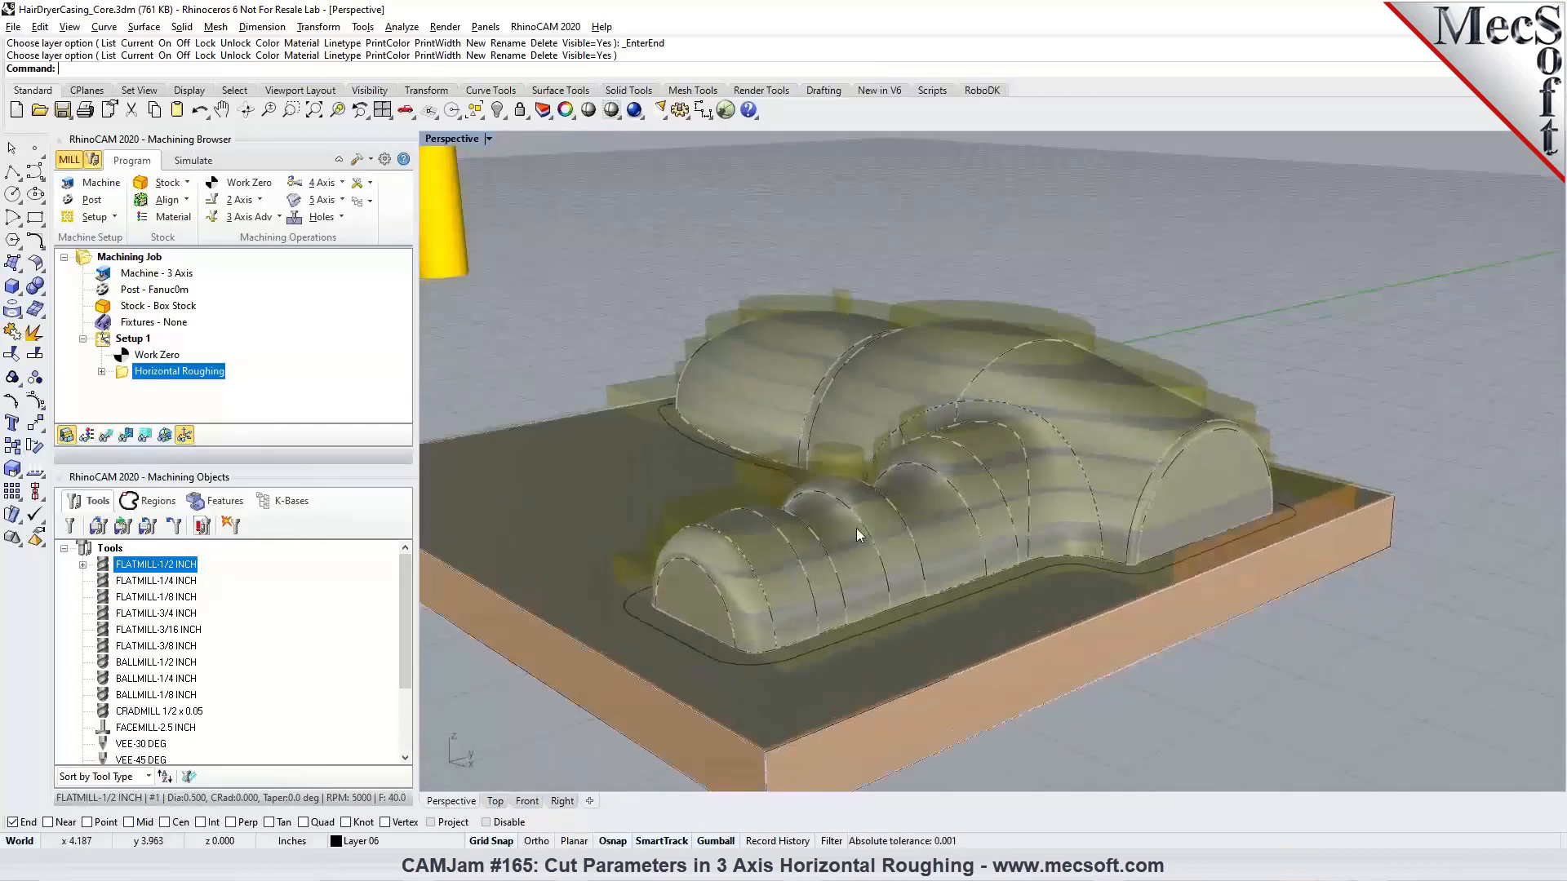
{"action": "right_click_drag", "start_coordinate": [1130, 390], "coordinate": [1196, 488]}
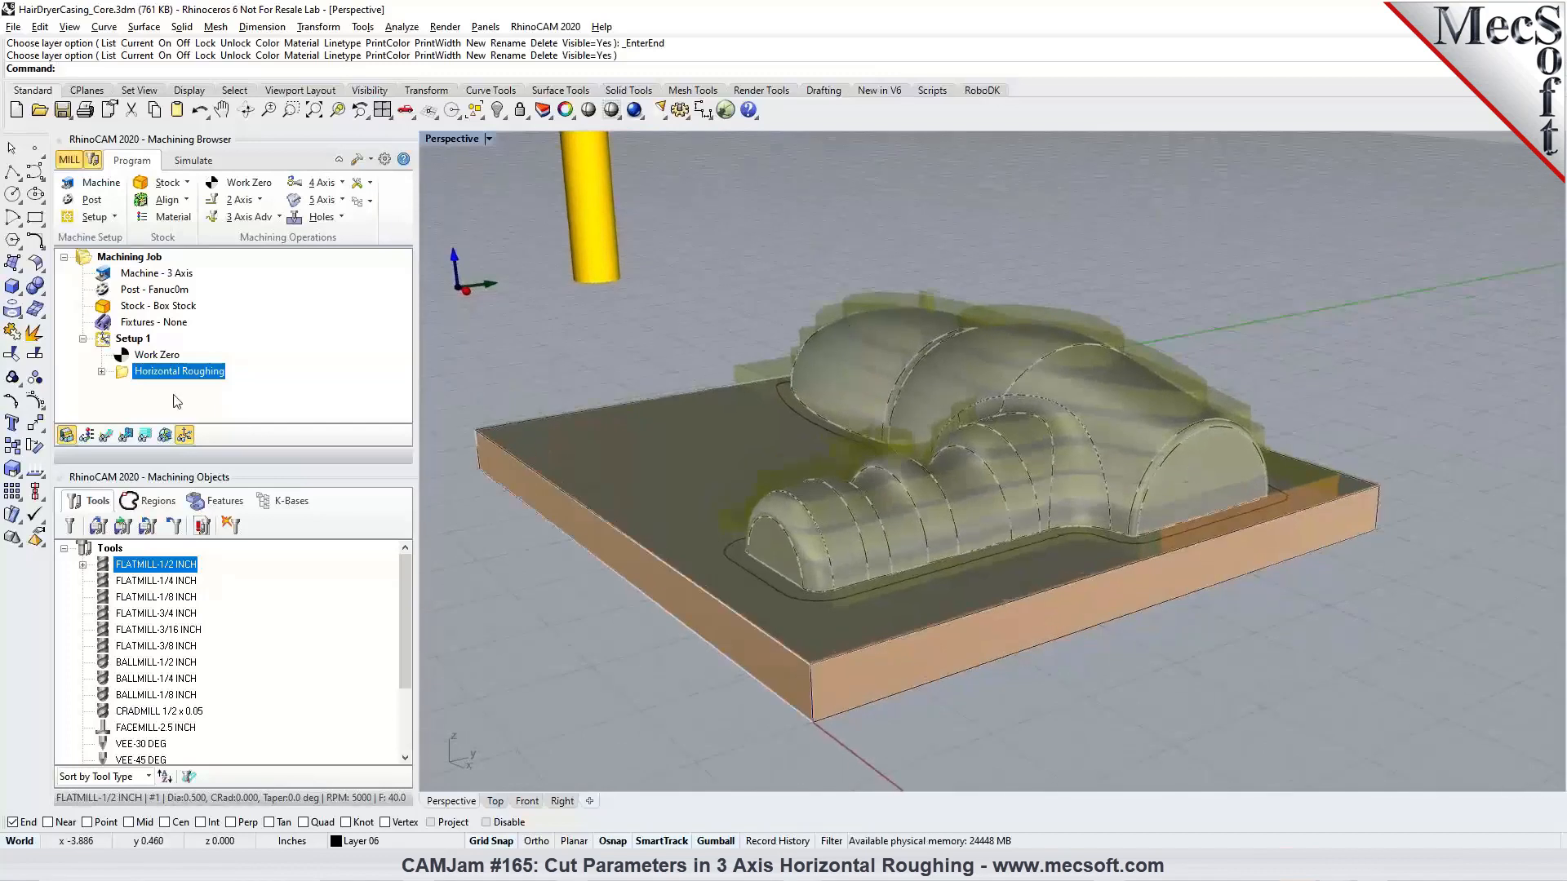
Step: Check the Horizontal Roughing cut parameters, regenerate the operation and display its toolpath over the part
{"action": "double_click", "coordinate": [121, 374]}
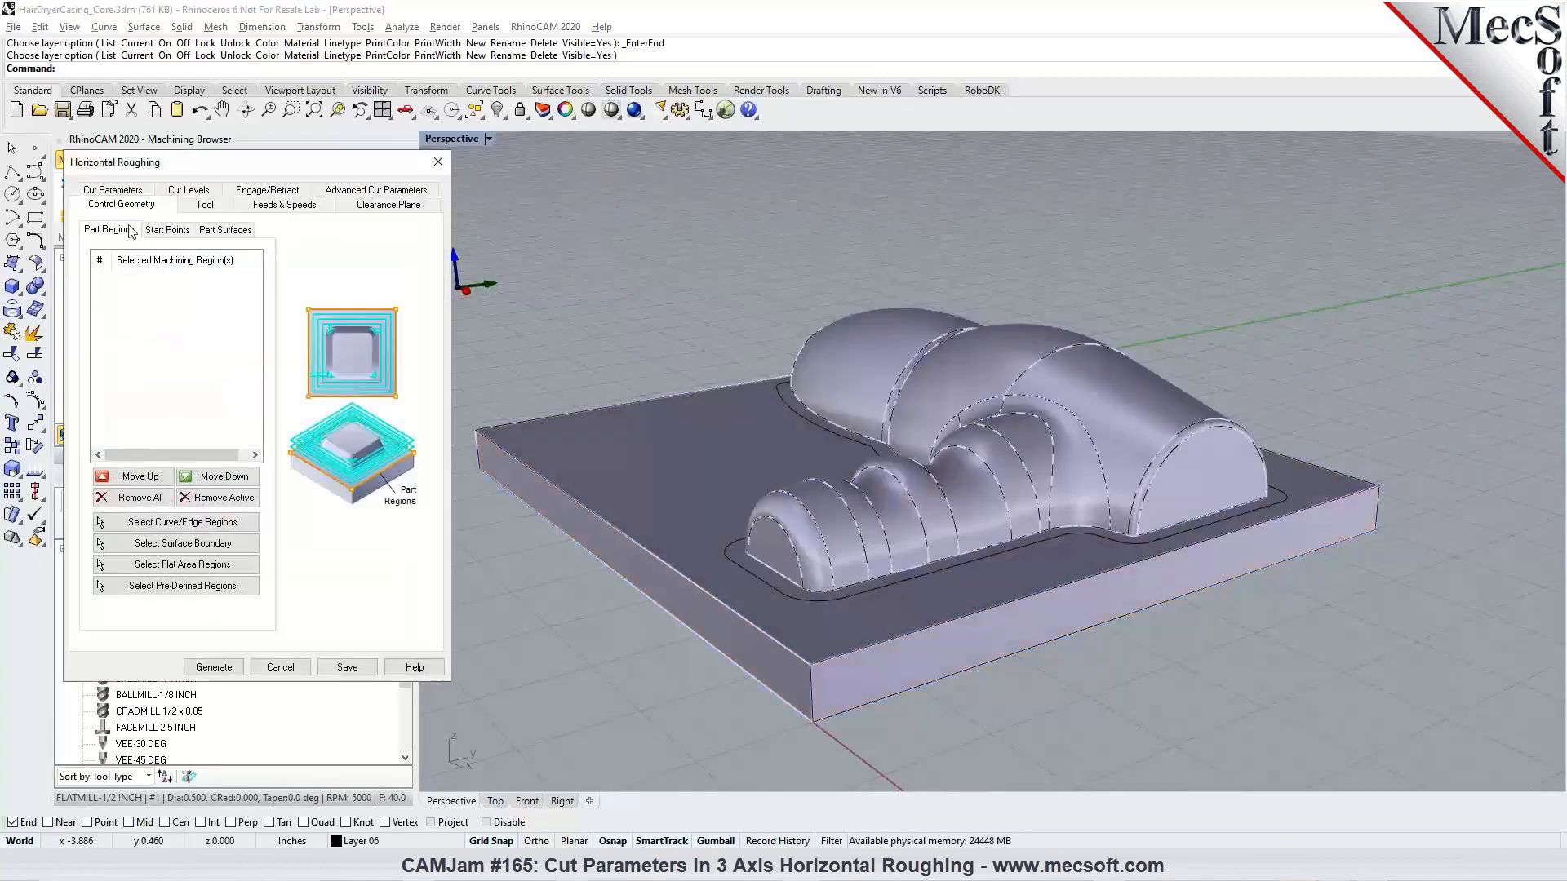
{"action": "left_click", "coordinate": [133, 200]}
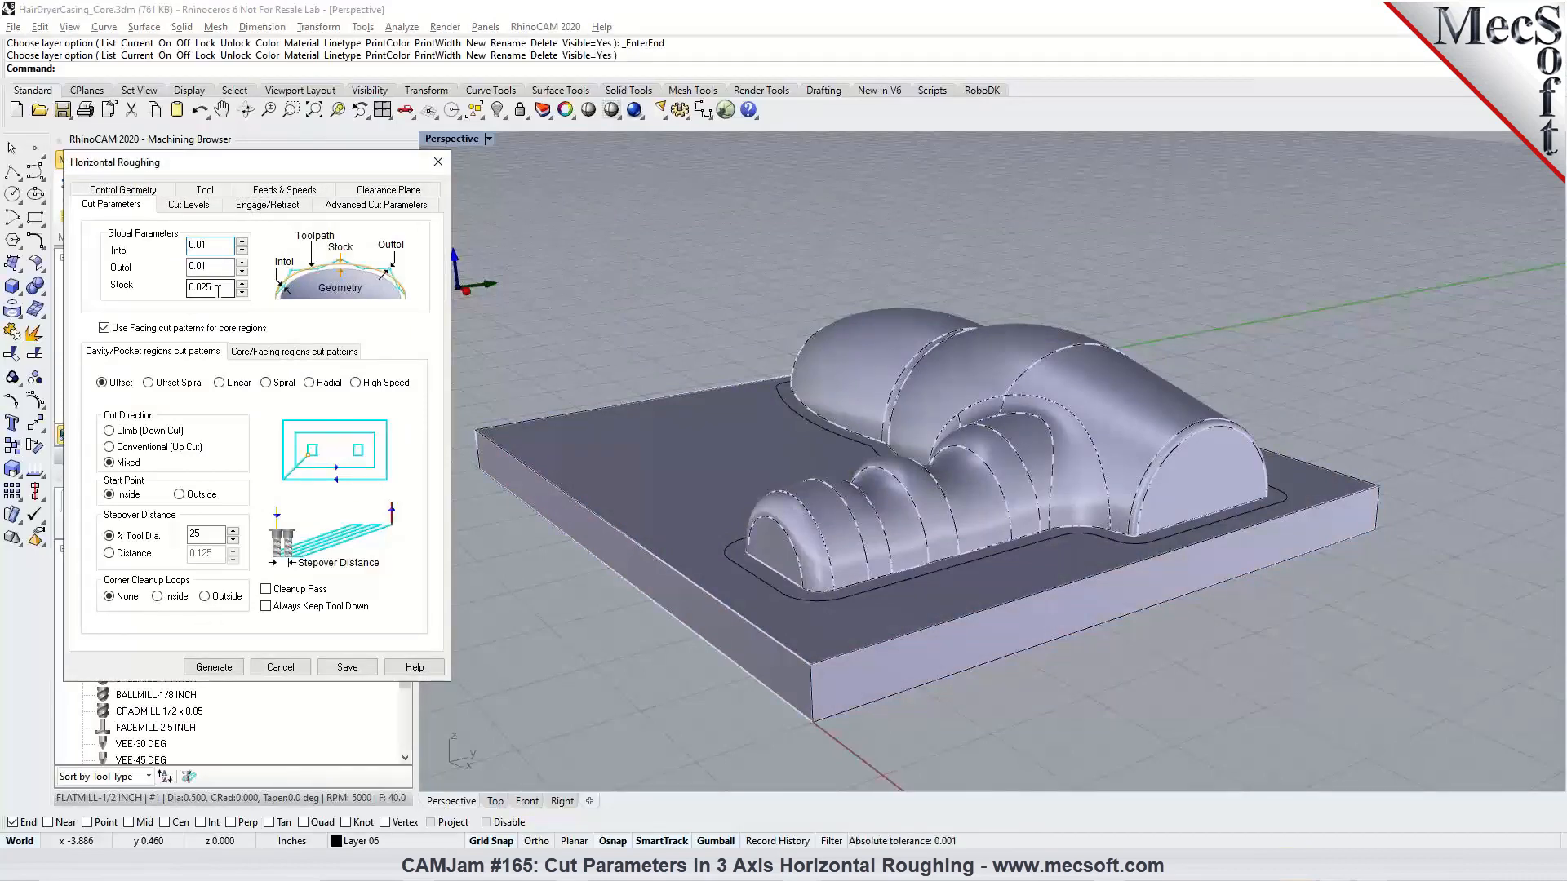
{"action": "left_click", "coordinate": [214, 666]}
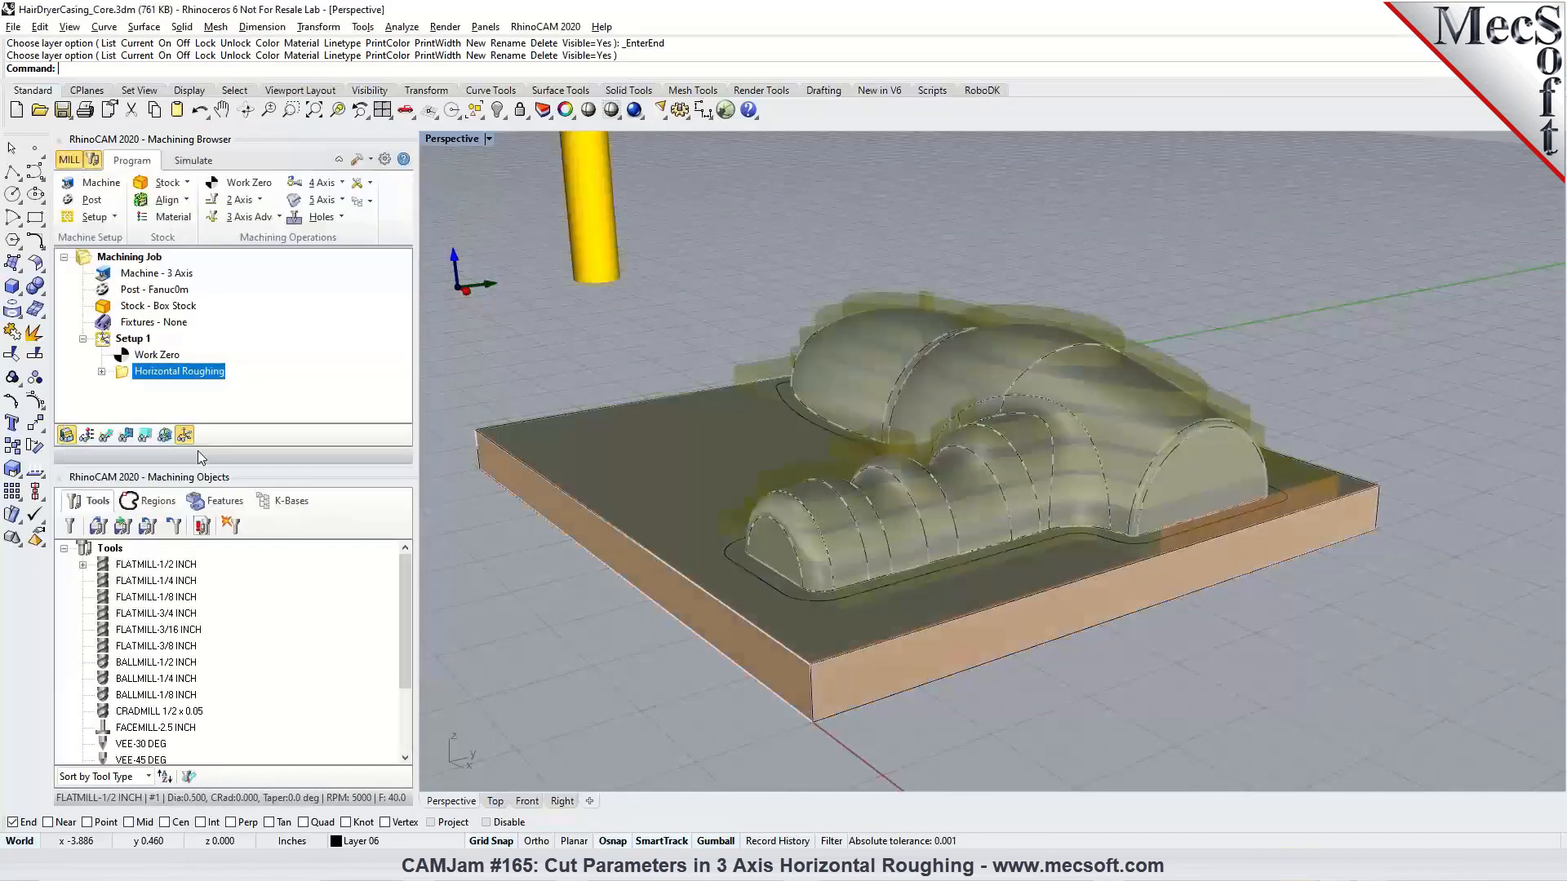
{"action": "right_click_drag", "start_coordinate": [844, 440], "coordinate": [1026, 469]}
{"action": "scroll", "coordinate": [1020, 469], "scroll_direction": "down", "scroll_amount": 2}
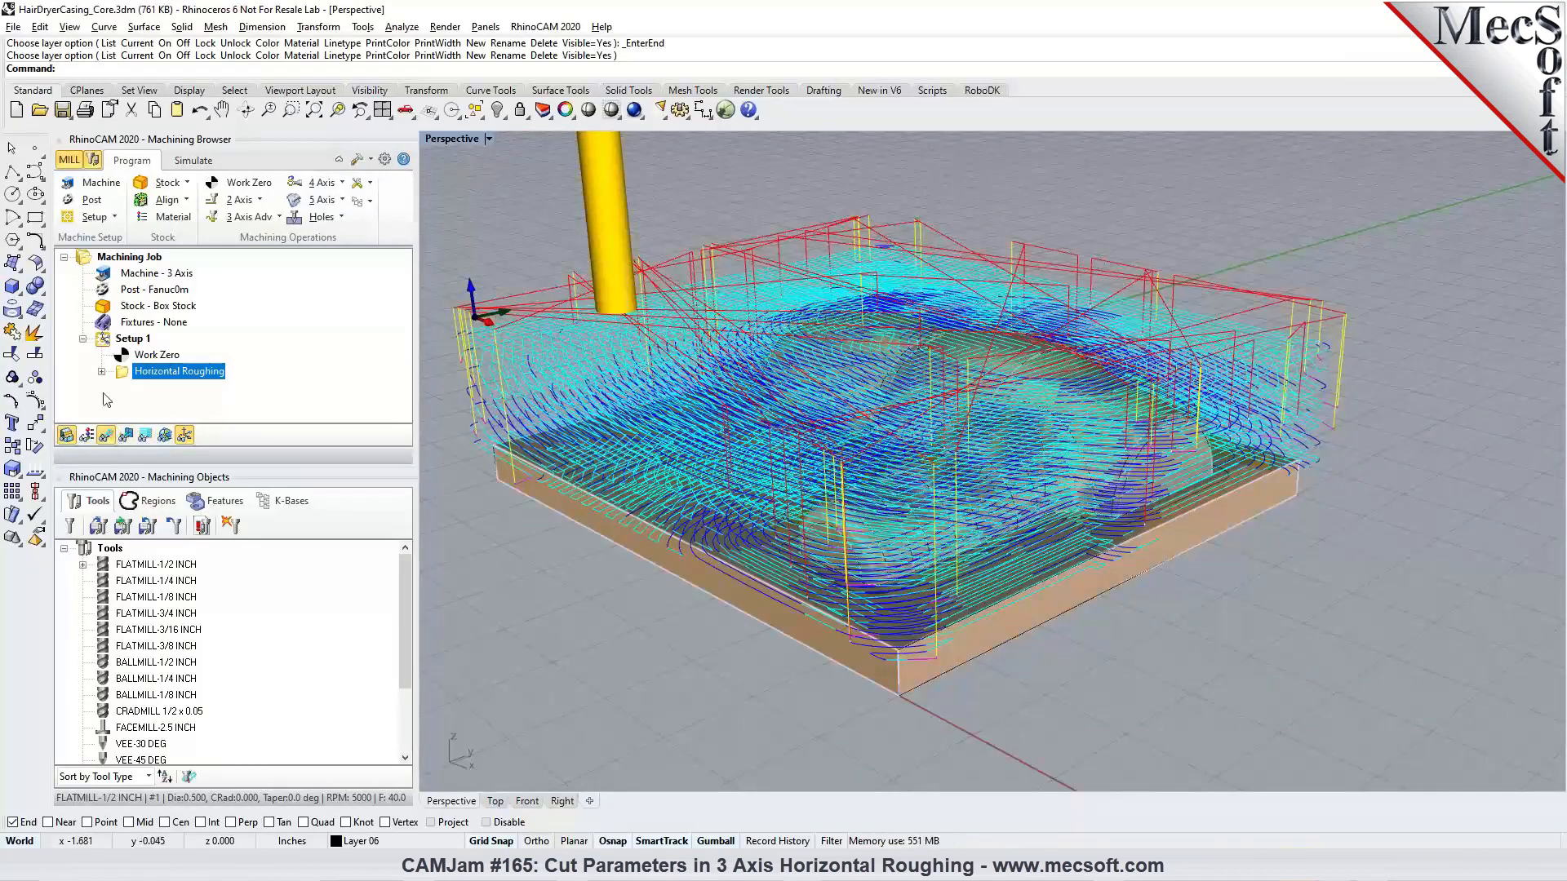
Step: Review the tolerance and stock values in the Horizontal Roughing cut parameters without changing anything
{"action": "double_click", "coordinate": [122, 374]}
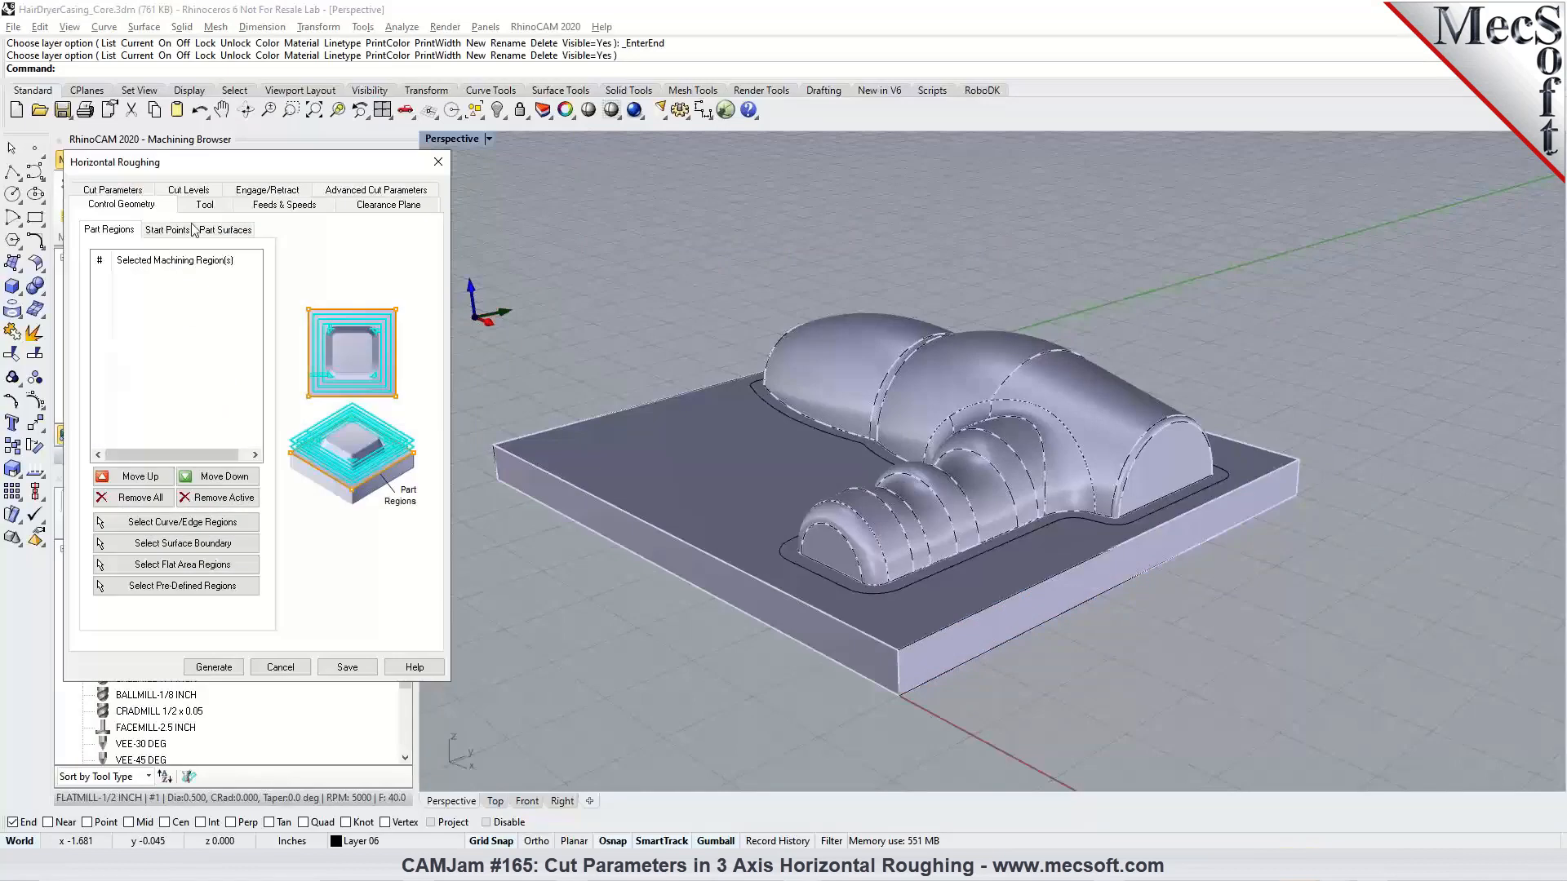
{"action": "left_click", "coordinate": [121, 190]}
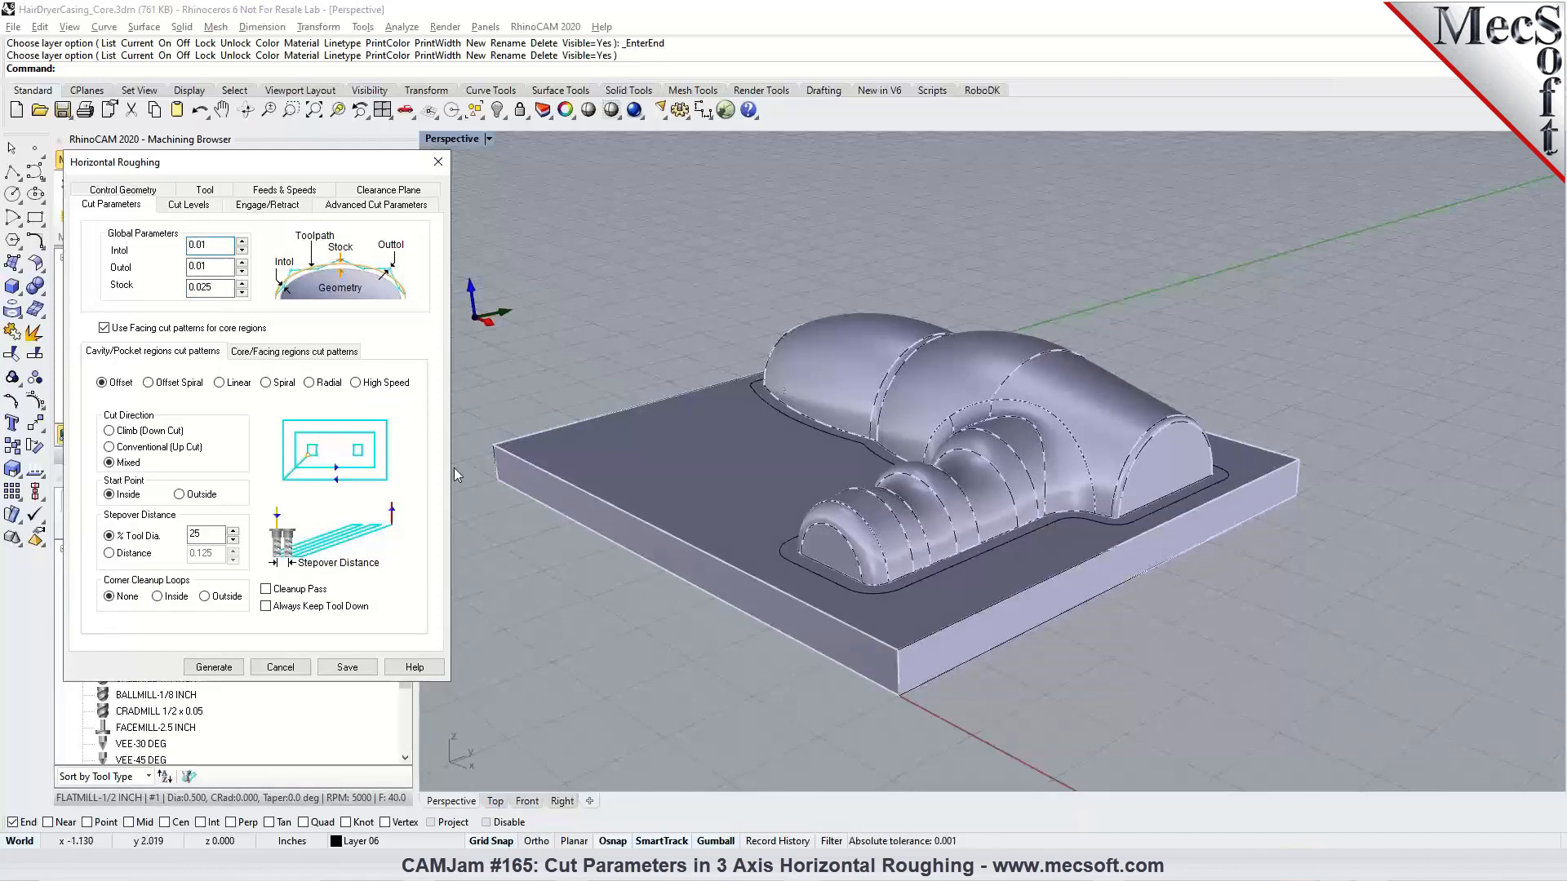
{"action": "left_click", "coordinate": [280, 668]}
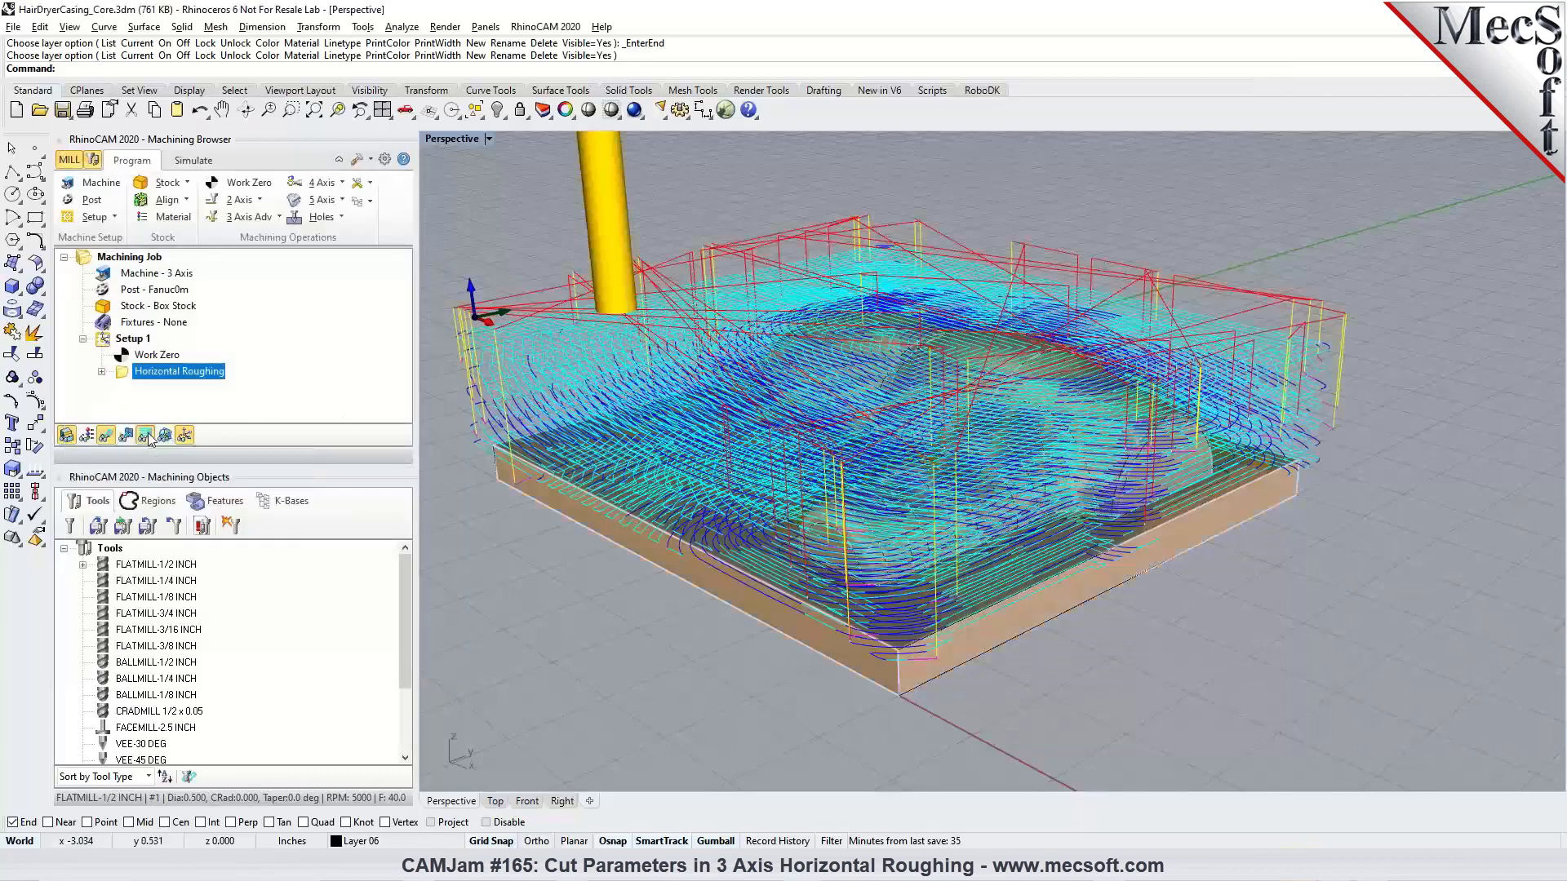
Step: Display only the toolpath level at Z -0.4750 and examine its segmented cuts up close near the block's corner
{"action": "left_click", "coordinate": [148, 437]}
{"action": "left_click", "coordinate": [273, 431]}
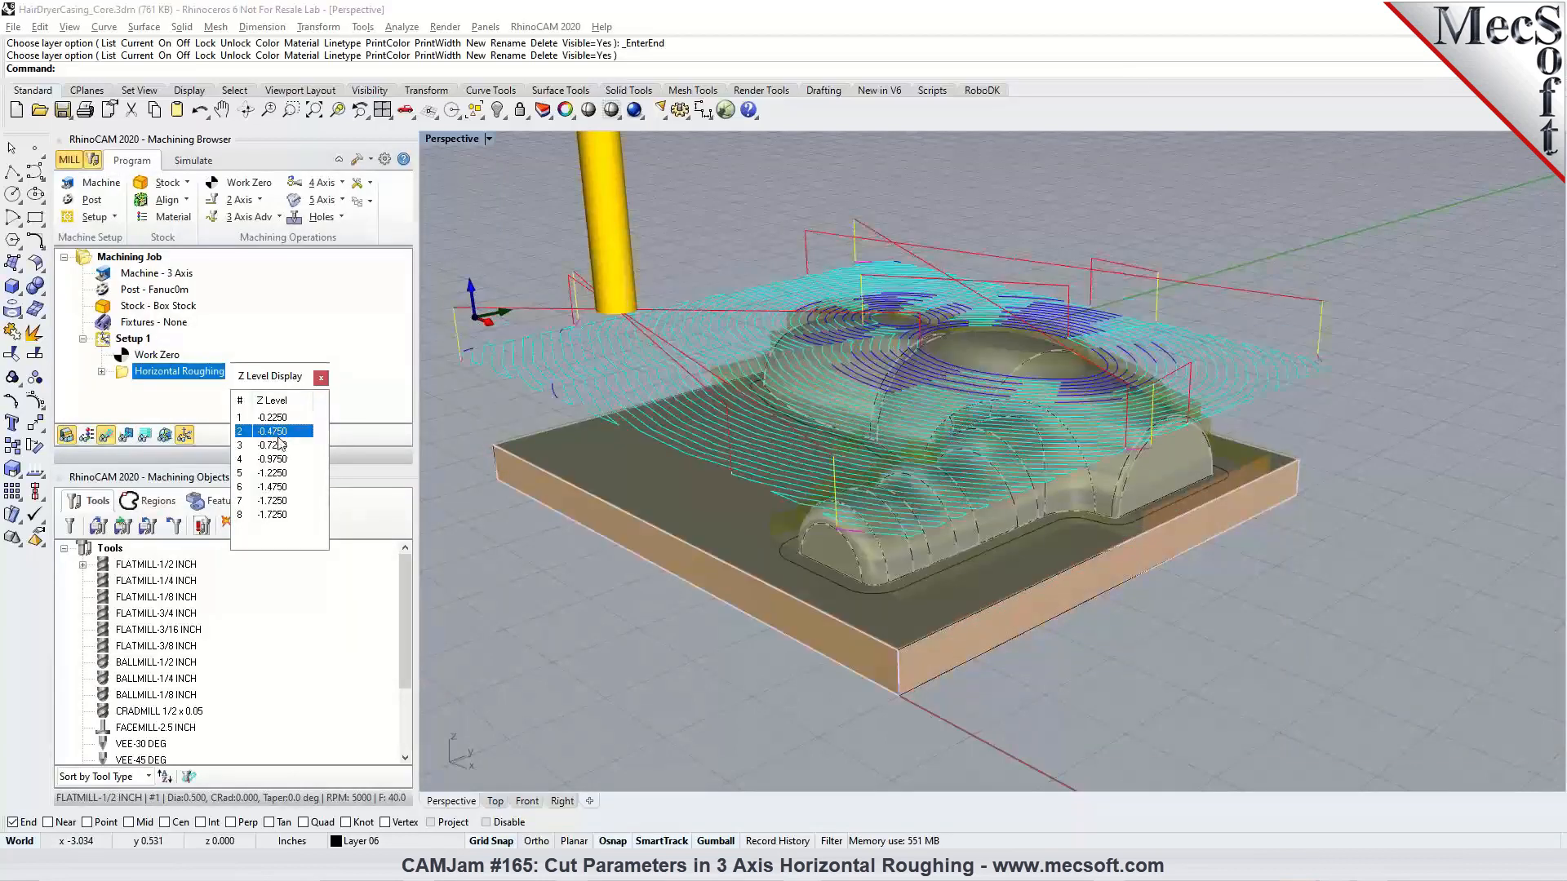
{"action": "scroll", "coordinate": [889, 452], "scroll_direction": "up", "scroll_amount": 5}
{"action": "scroll", "coordinate": [890, 451], "scroll_direction": "up", "scroll_amount": 5}
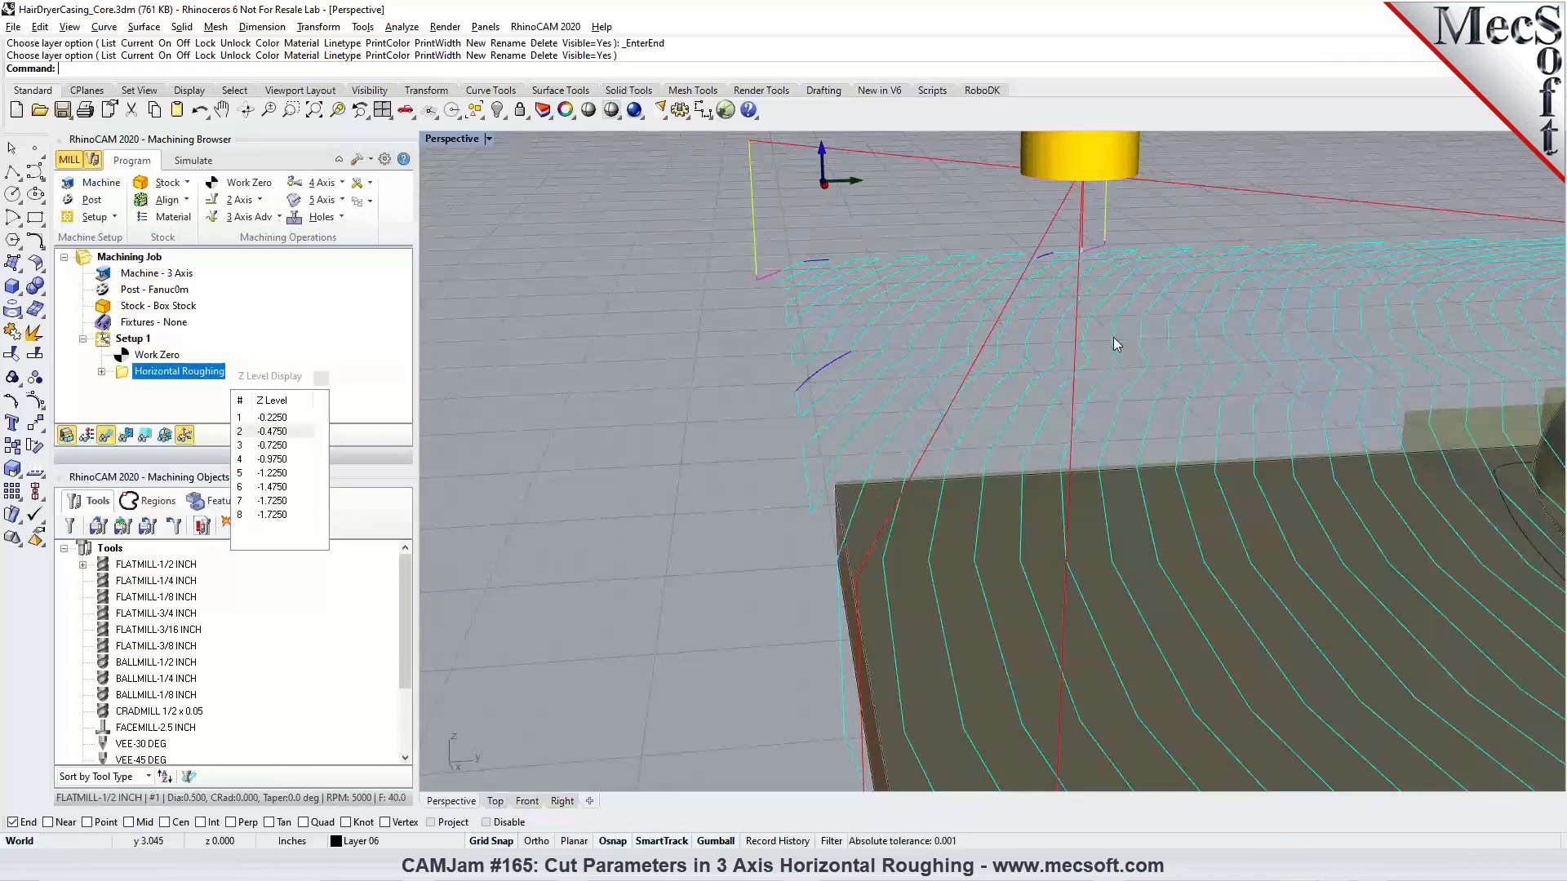
{"action": "right_click_drag", "start_coordinate": [1199, 408], "coordinate": [1228, 425]}
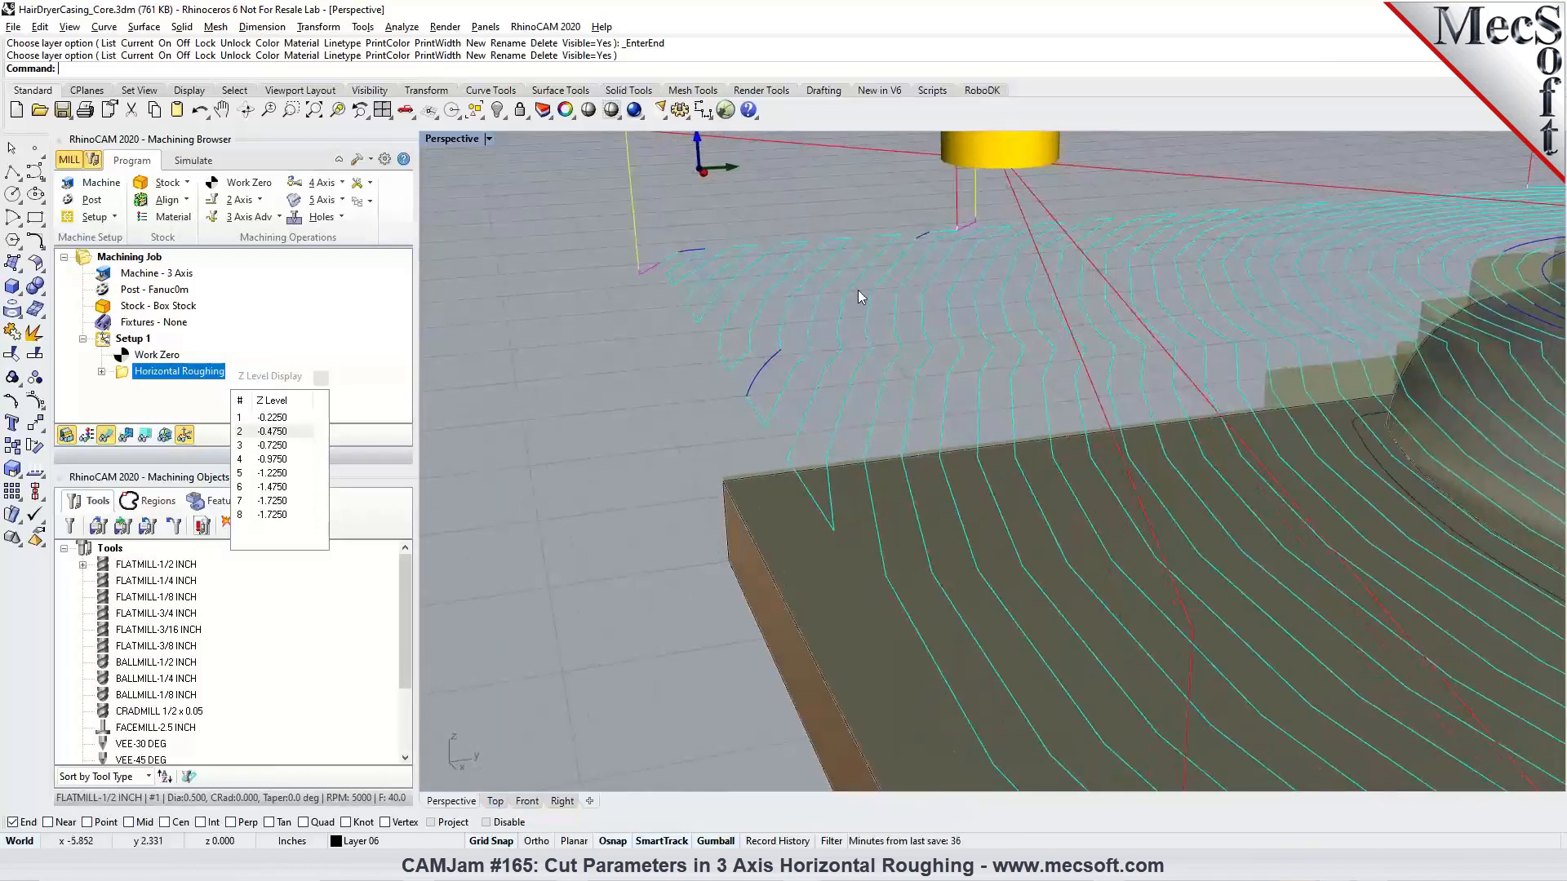
{"action": "right_click_drag", "start_coordinate": [853, 311], "coordinate": [905, 430]}
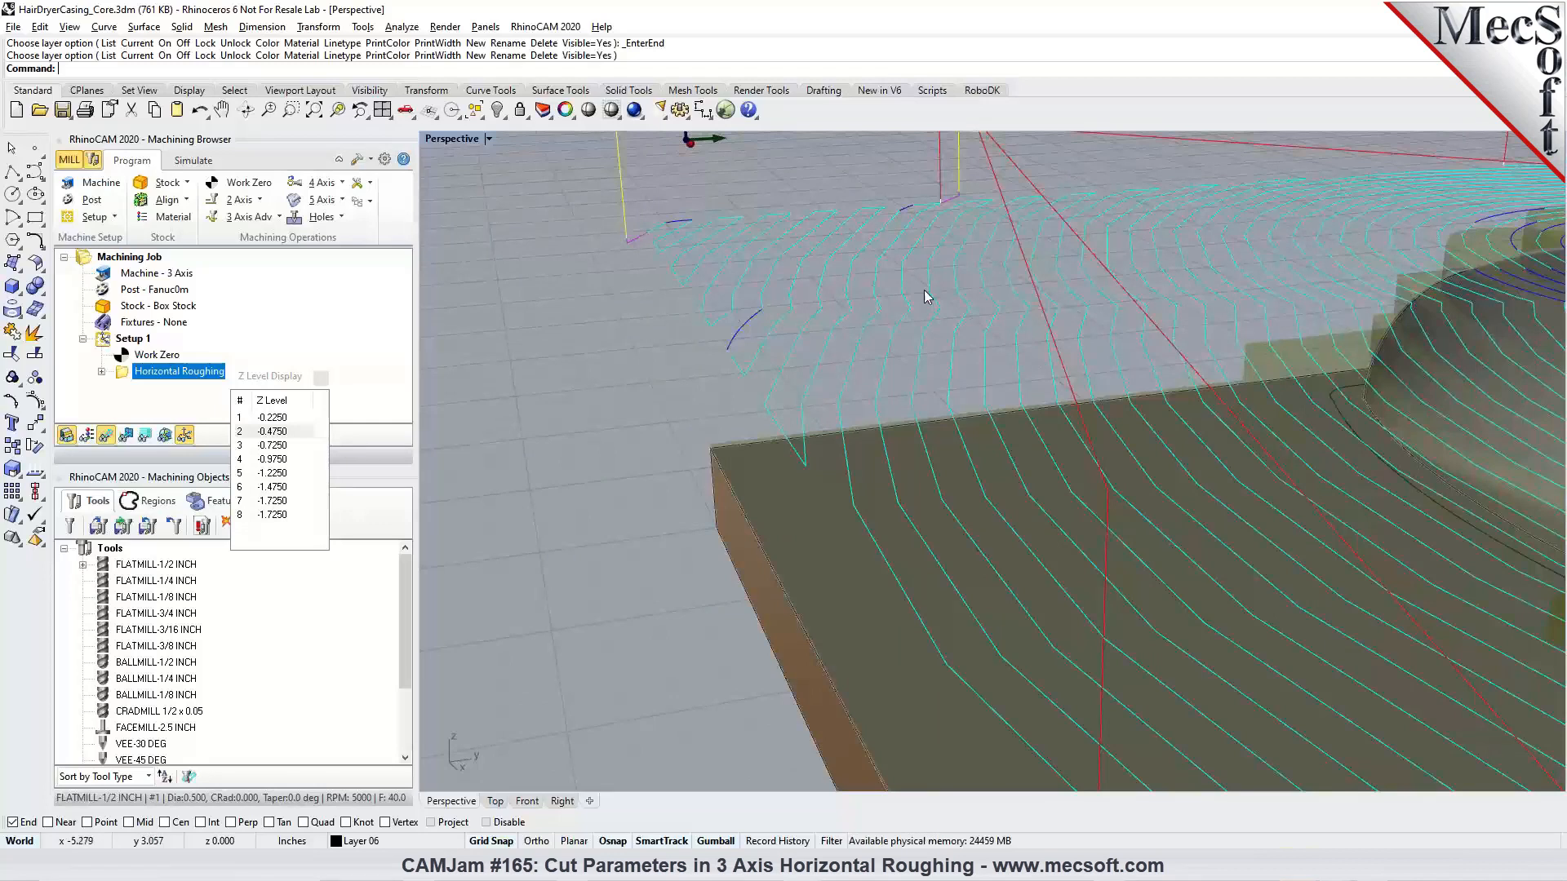
{"action": "scroll", "coordinate": [926, 297], "scroll_direction": "down", "scroll_amount": 2}
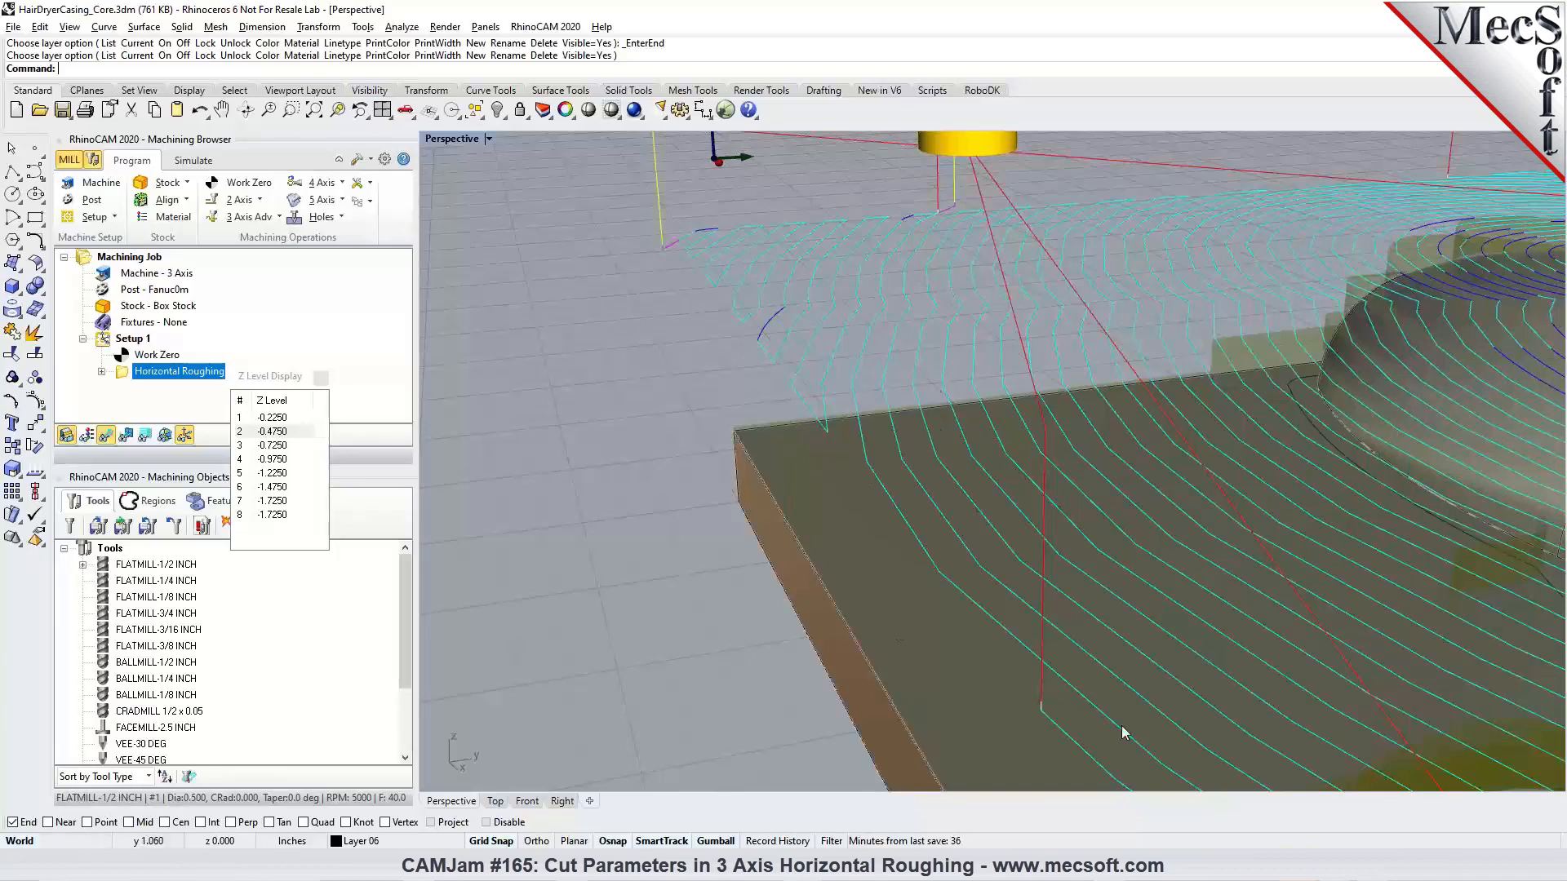
{"action": "left_click", "coordinate": [1376, 833]}
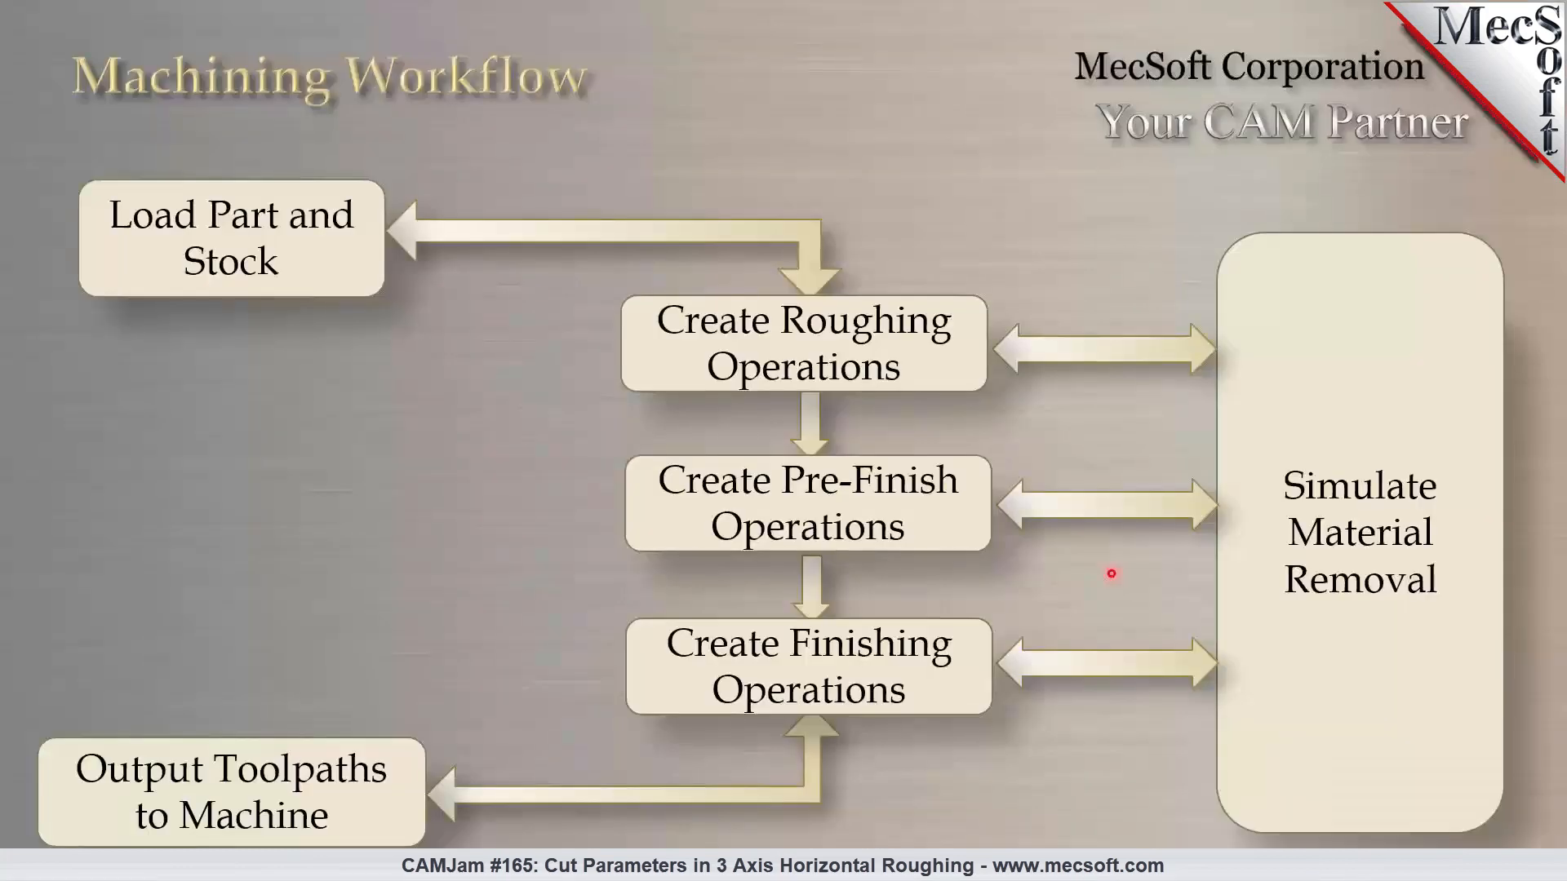
{"action": "key", "text": "Right"}
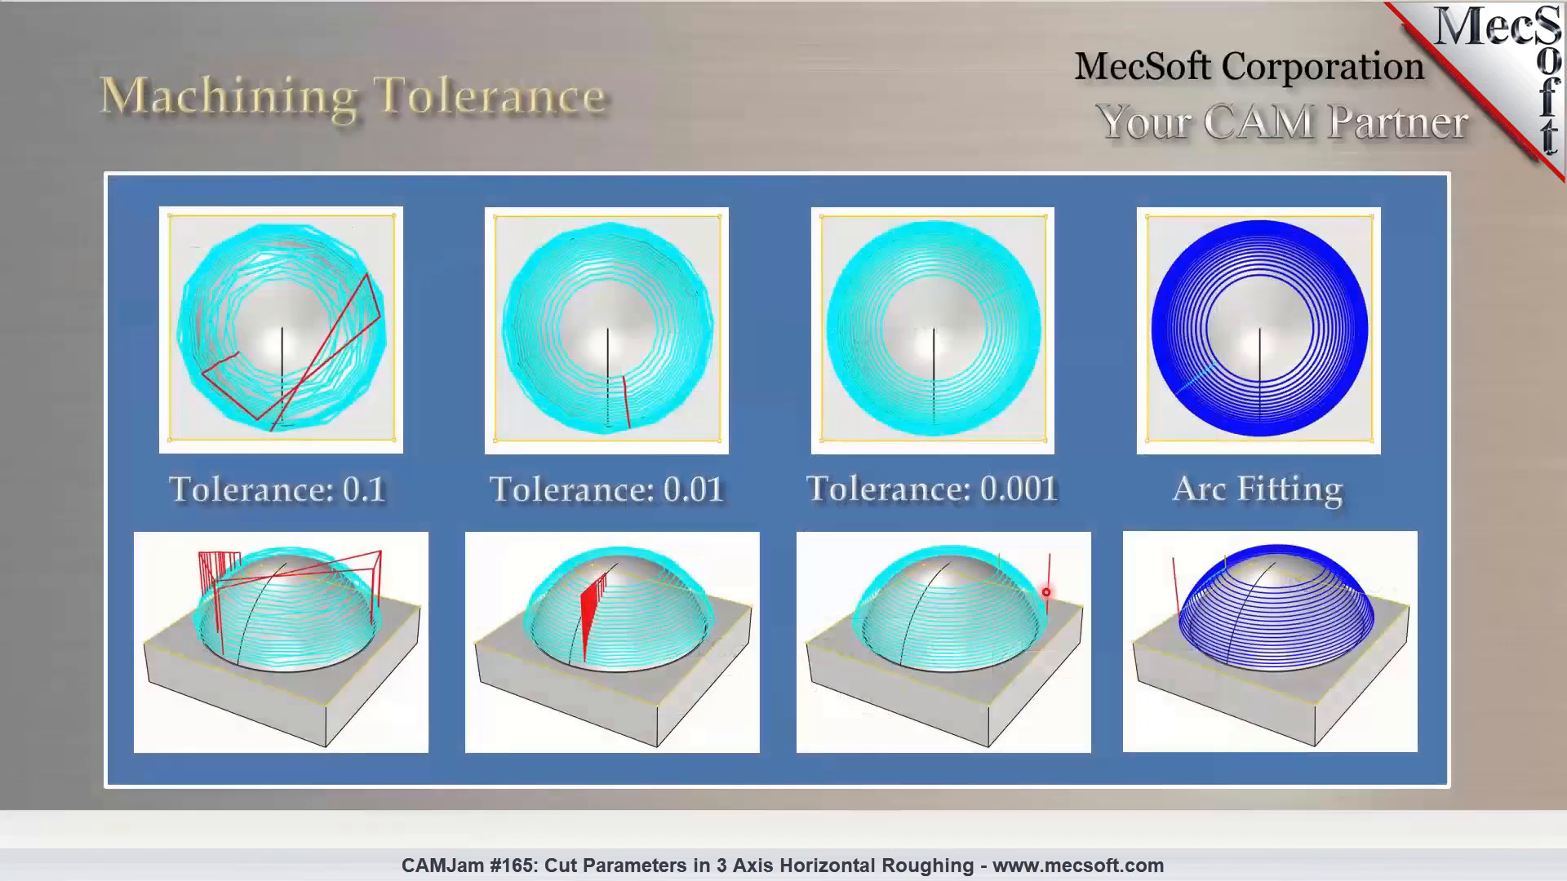
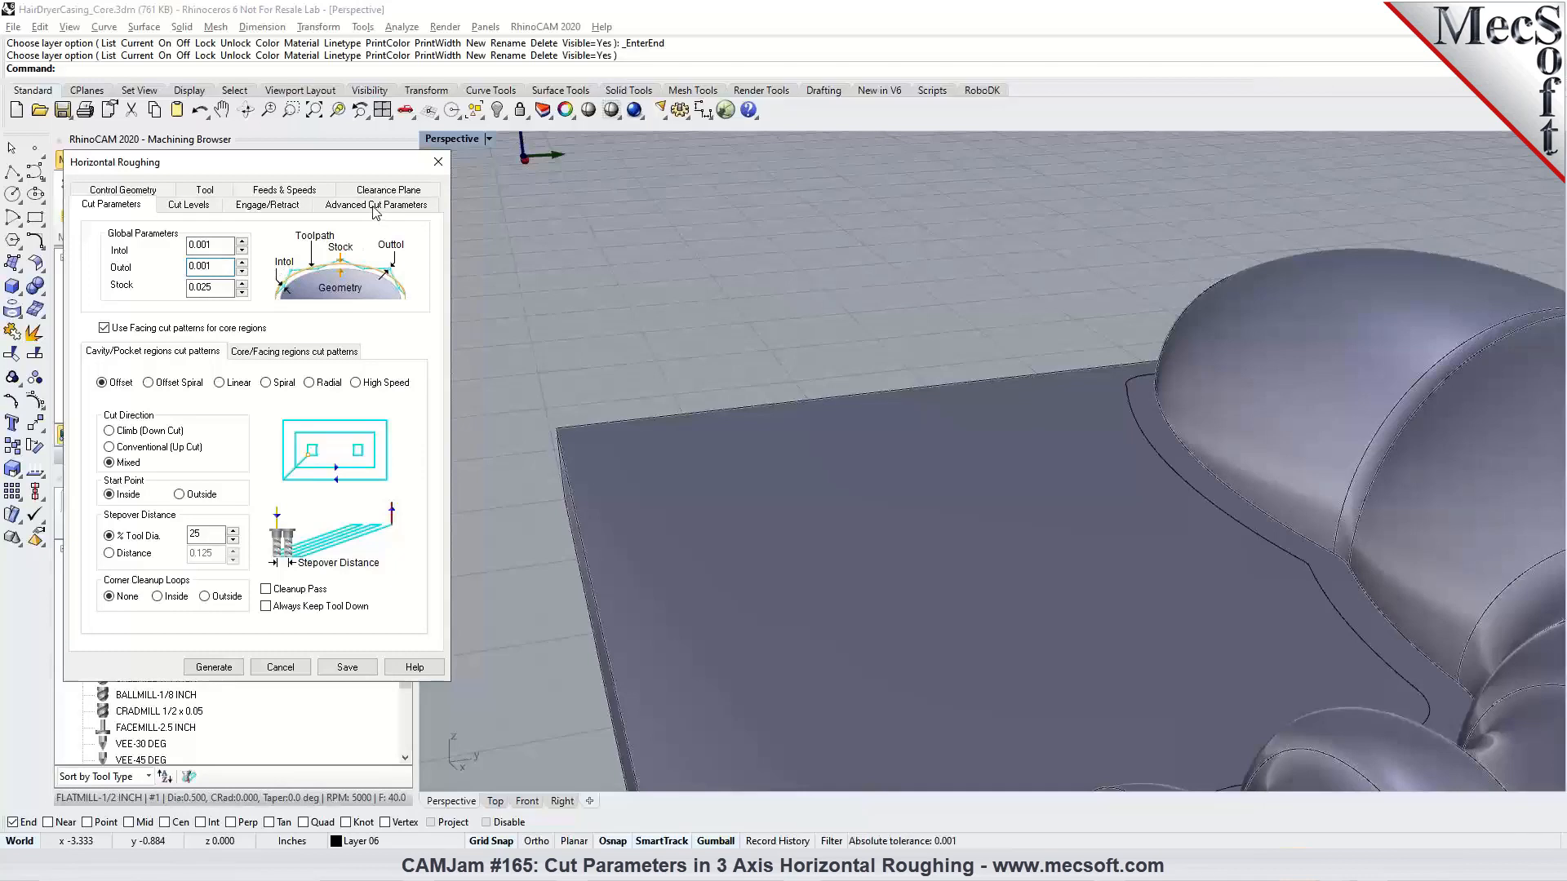
Step: Set the arc fitting tolerance to 0.002, recheck the global tolerances and regenerate the Horizontal Roughing toolpath
{"action": "left_click", "coordinate": [375, 205]}
{"action": "left_click_drag", "start_coordinate": [214, 353], "coordinate": [225, 352]}
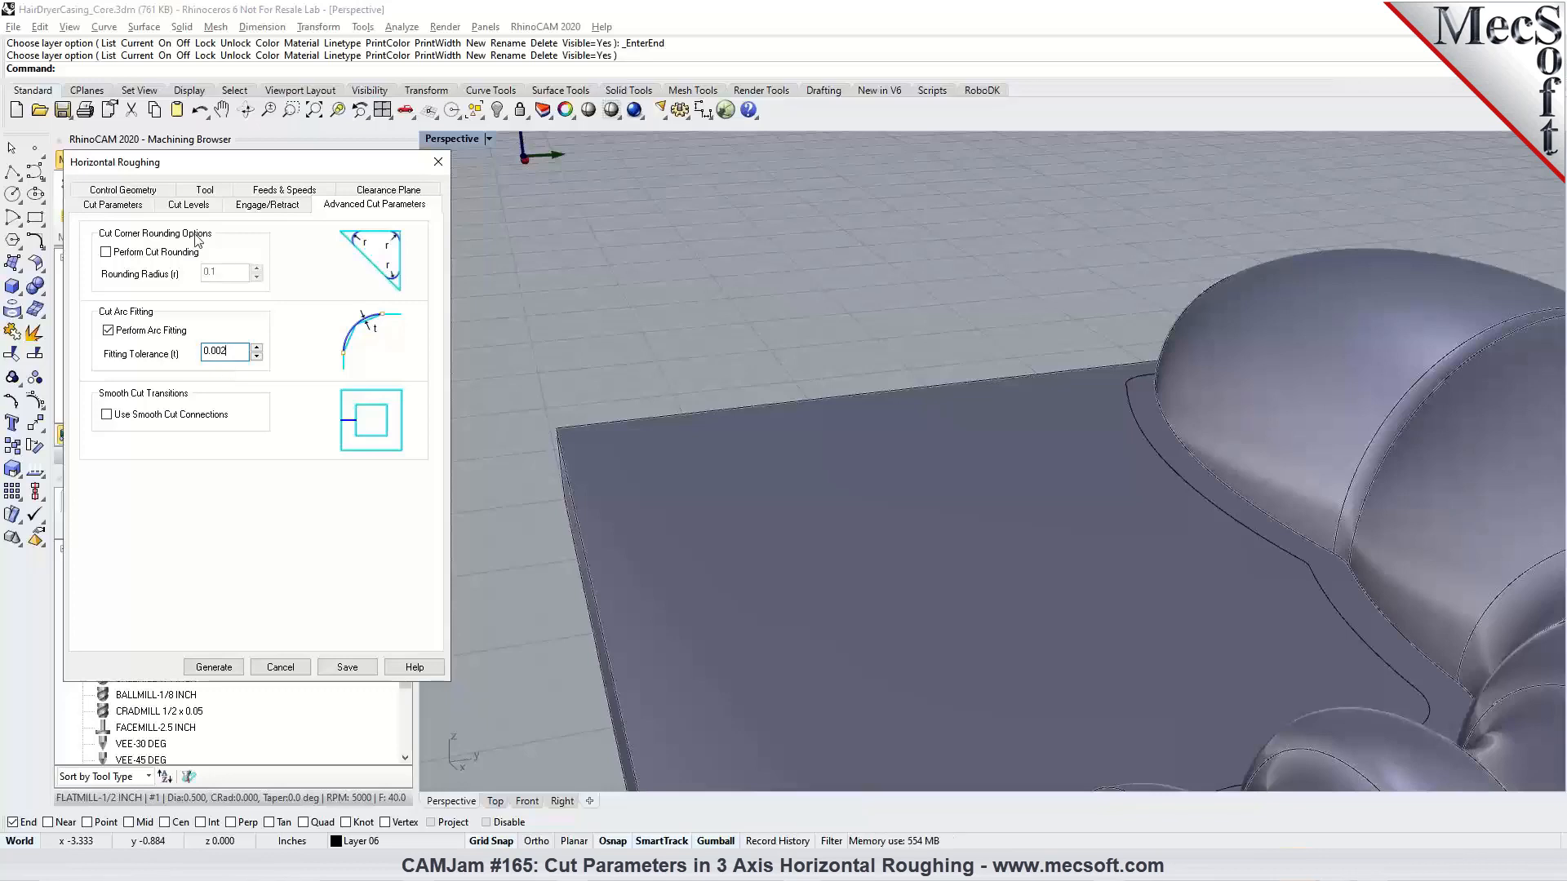
{"action": "left_click", "coordinate": [123, 206]}
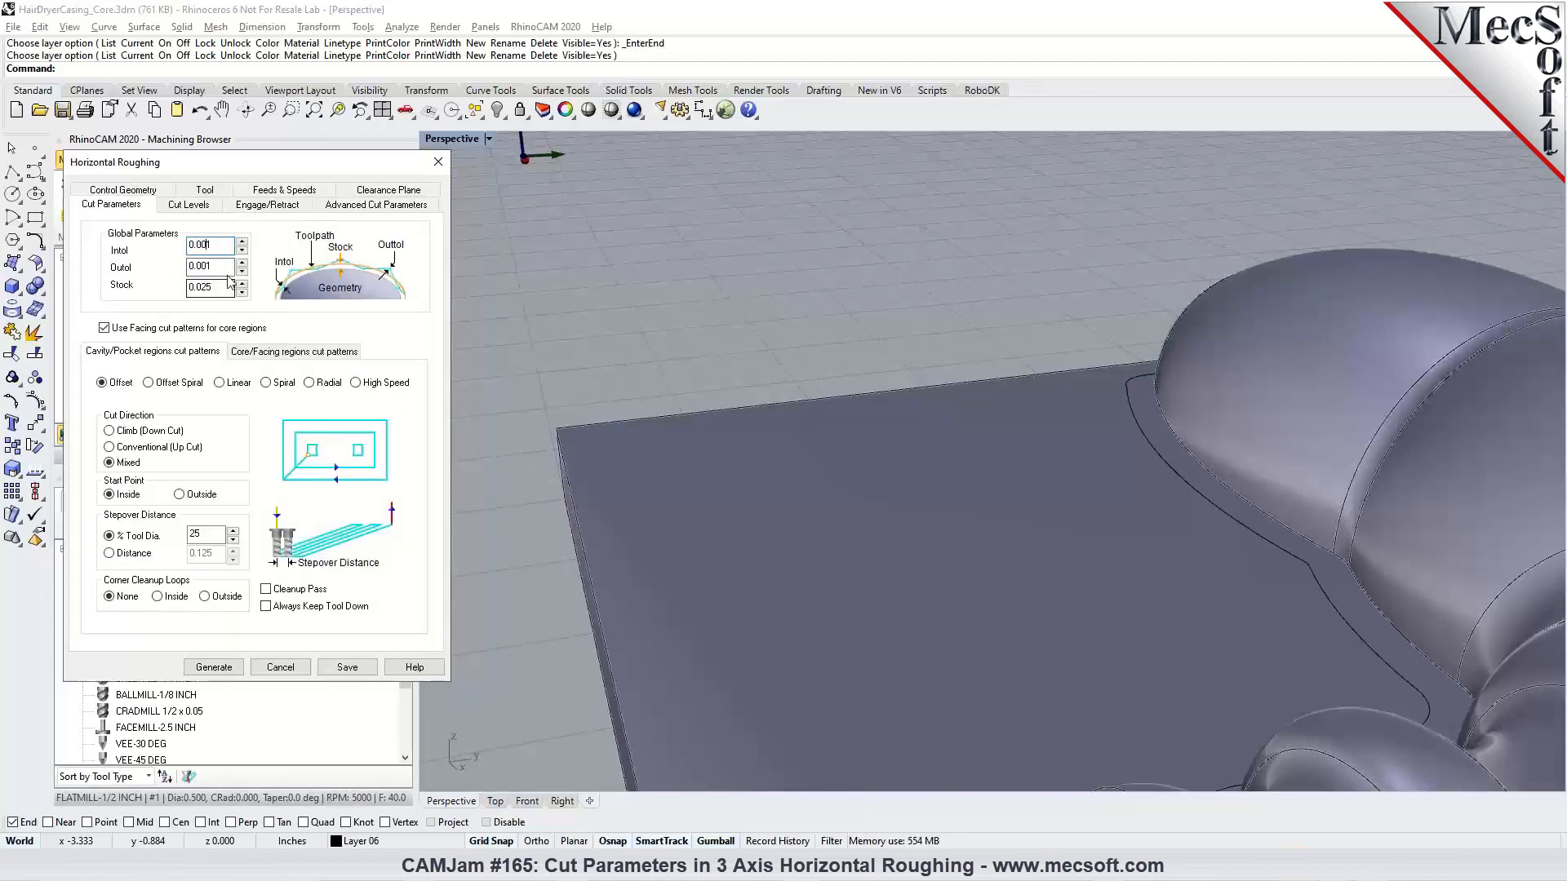
{"action": "left_click", "coordinate": [375, 204]}
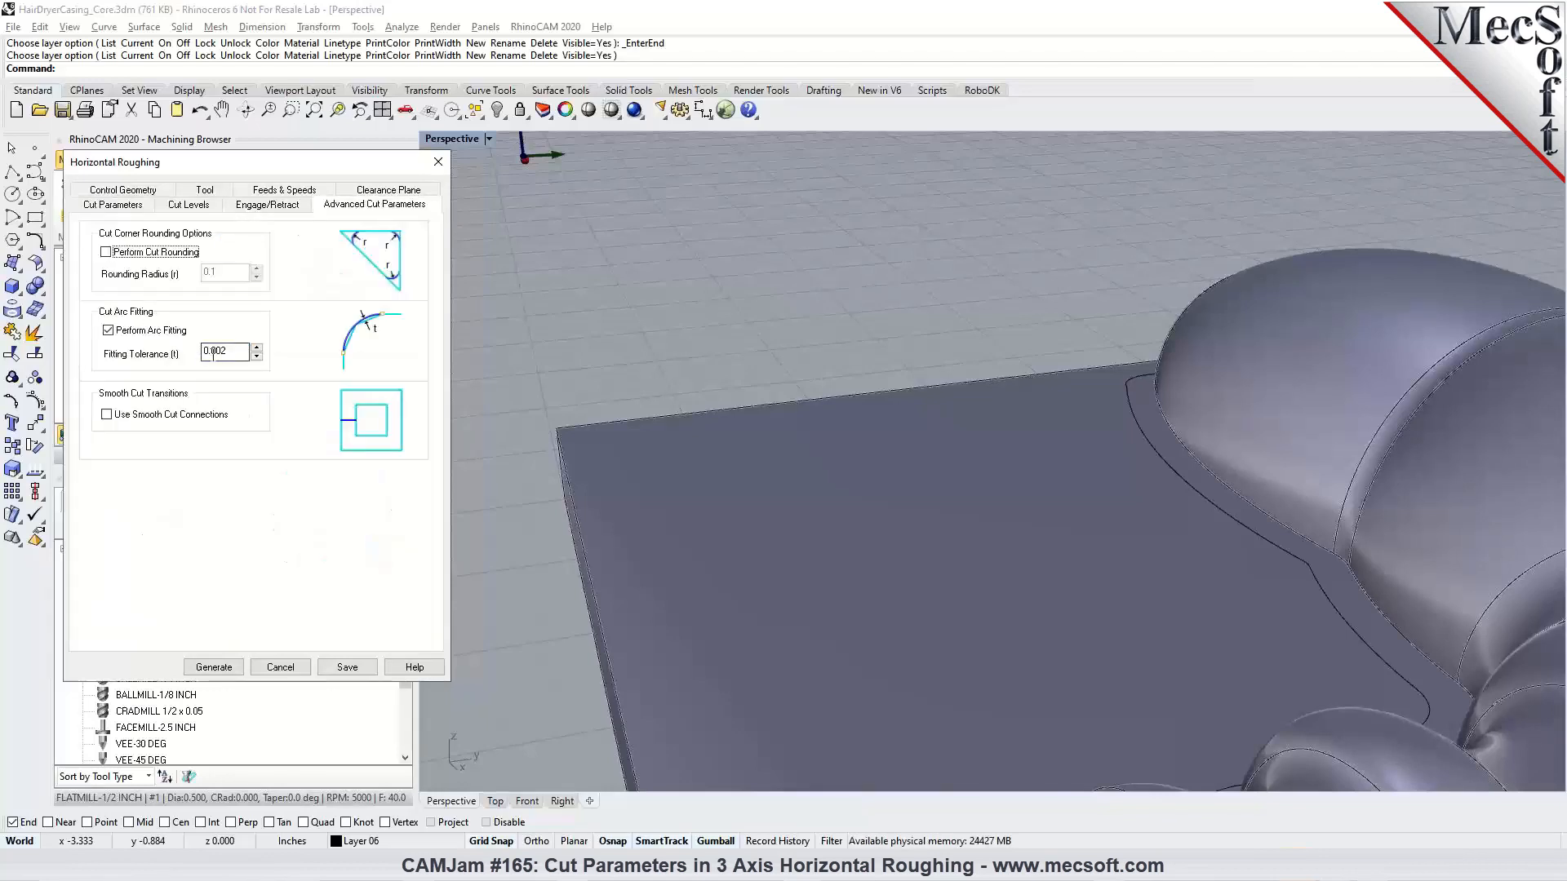
{"action": "left_click", "coordinate": [222, 669]}
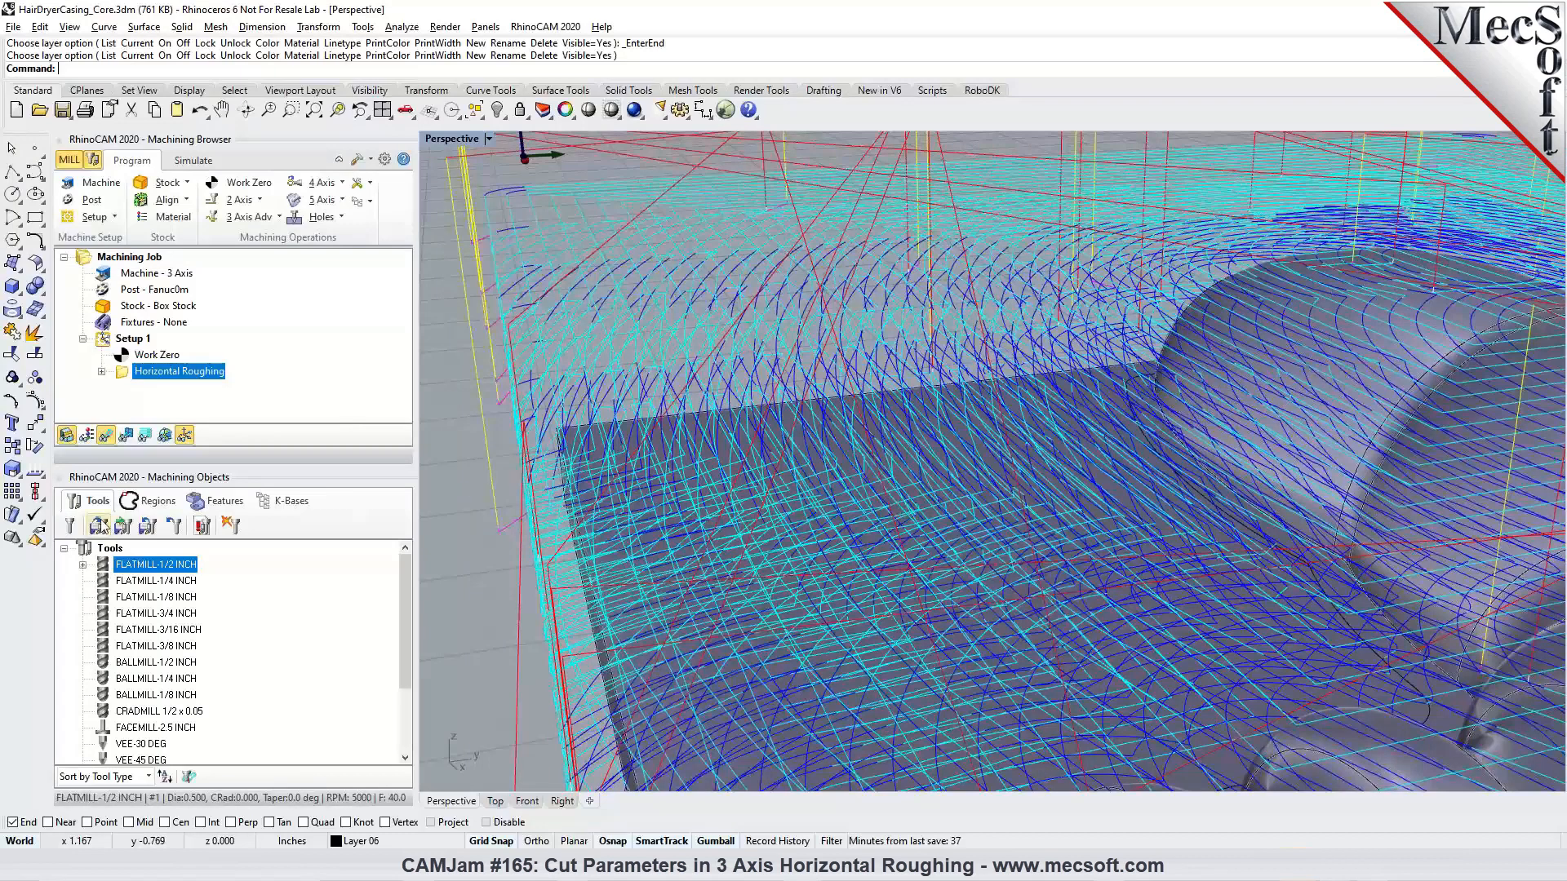
Step: Display only the toolpath level at Z -0.7250, examine its arc-fitted cuts, then restore the full toolpath display
{"action": "left_click", "coordinate": [144, 435]}
{"action": "left_click", "coordinate": [278, 445]}
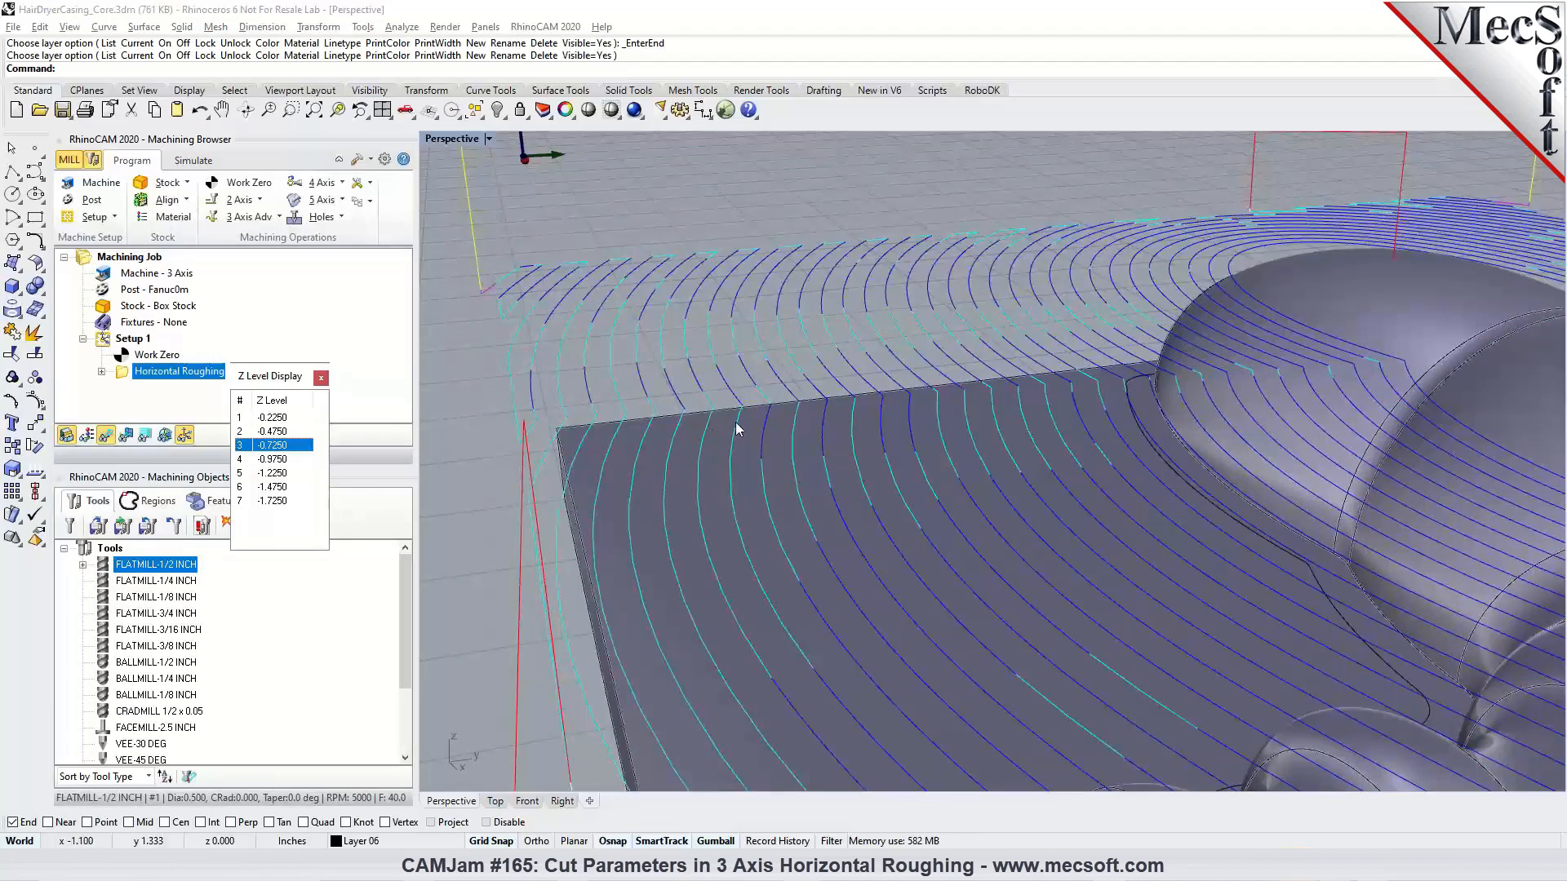
{"action": "right_click_drag", "start_coordinate": [999, 346], "coordinate": [1191, 298]}
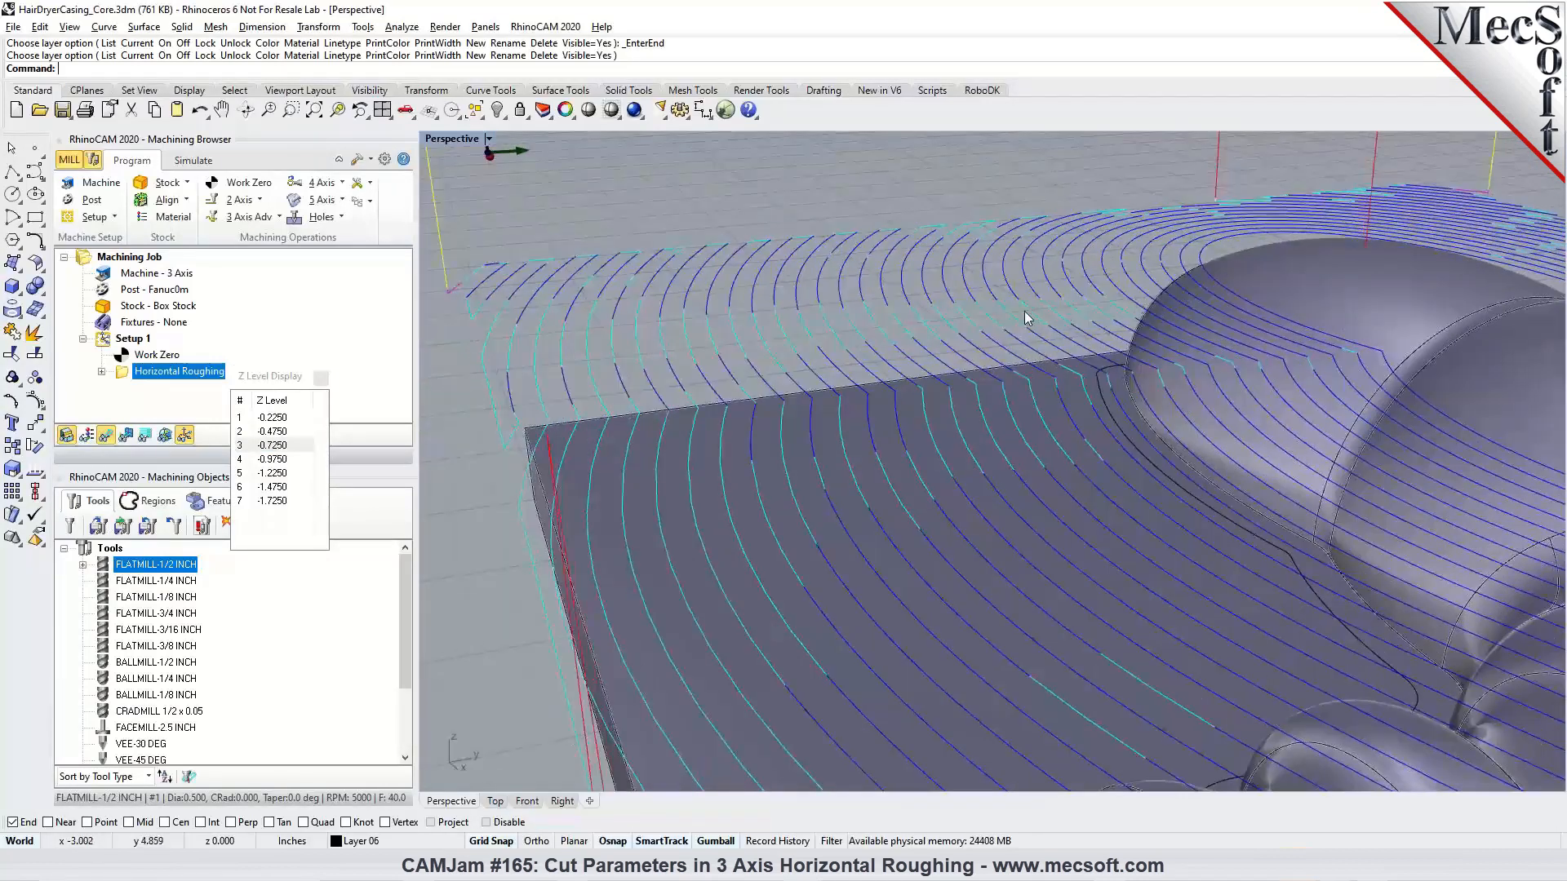
{"action": "left_click", "coordinate": [321, 377]}
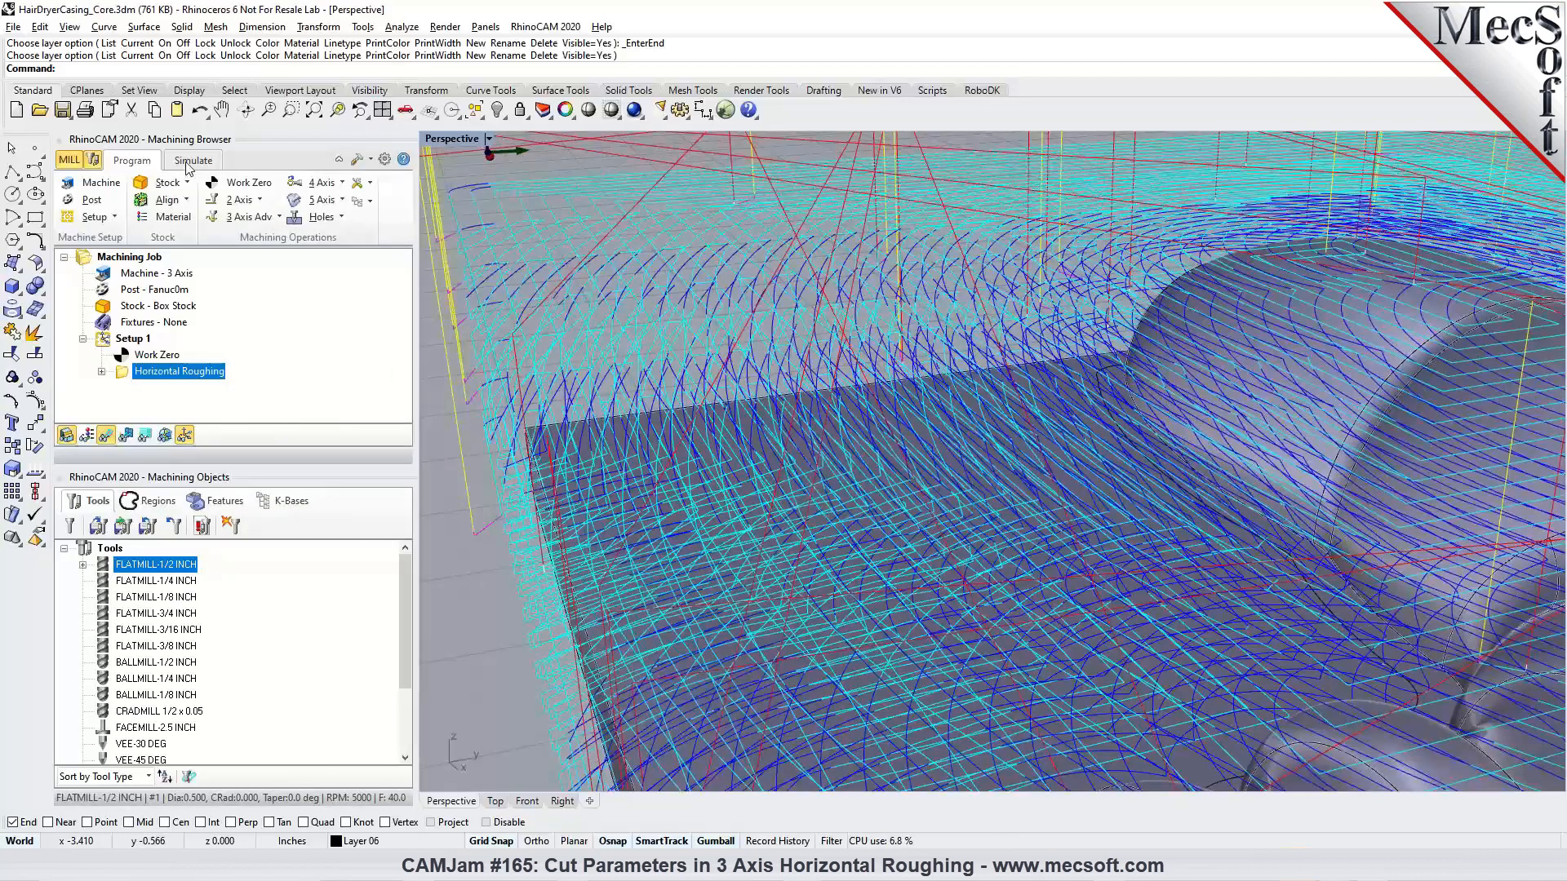
Step: Simulate the regenerated Horizontal Roughing cut through to the end and examine the remaining stock up close
{"action": "left_click", "coordinate": [190, 161]}
{"action": "left_click", "coordinate": [194, 200]}
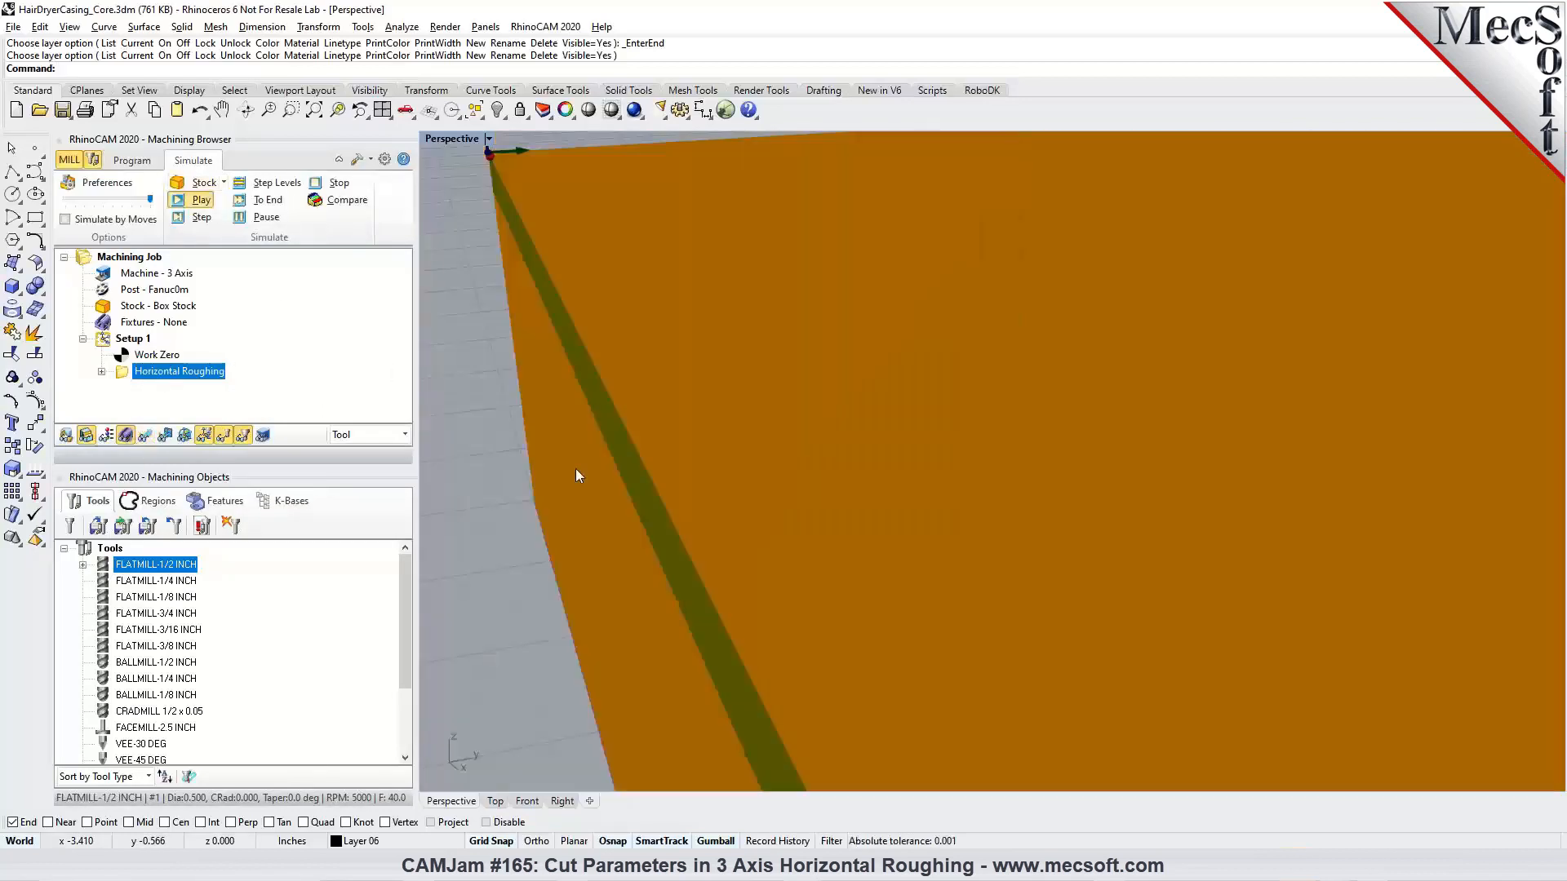
{"action": "scroll", "coordinate": [598, 469], "scroll_direction": "down", "scroll_amount": 3}
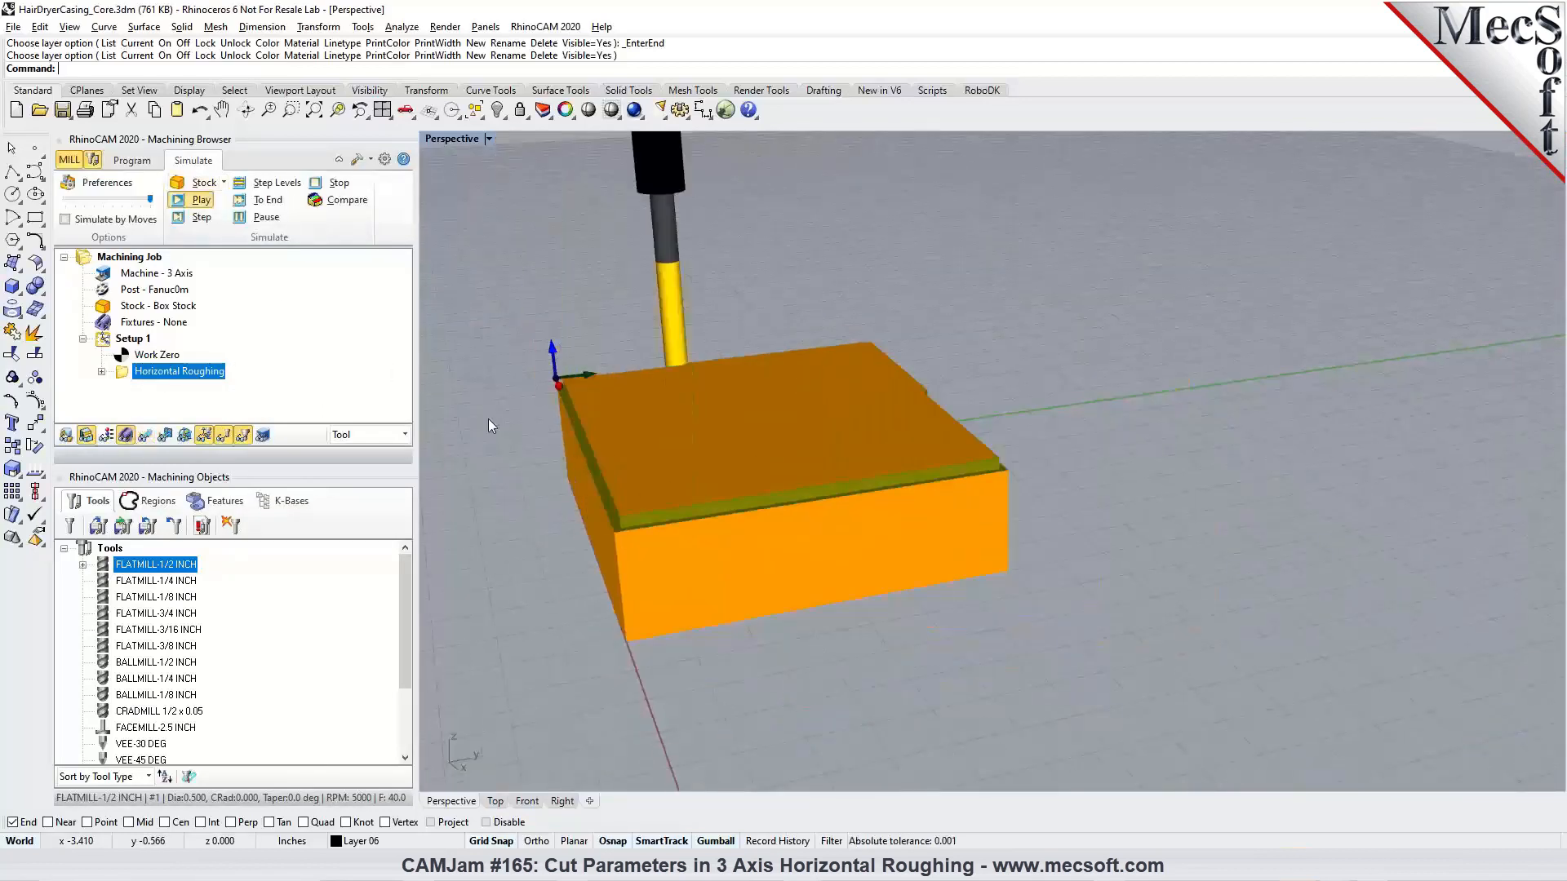
{"action": "left_click", "coordinate": [269, 203]}
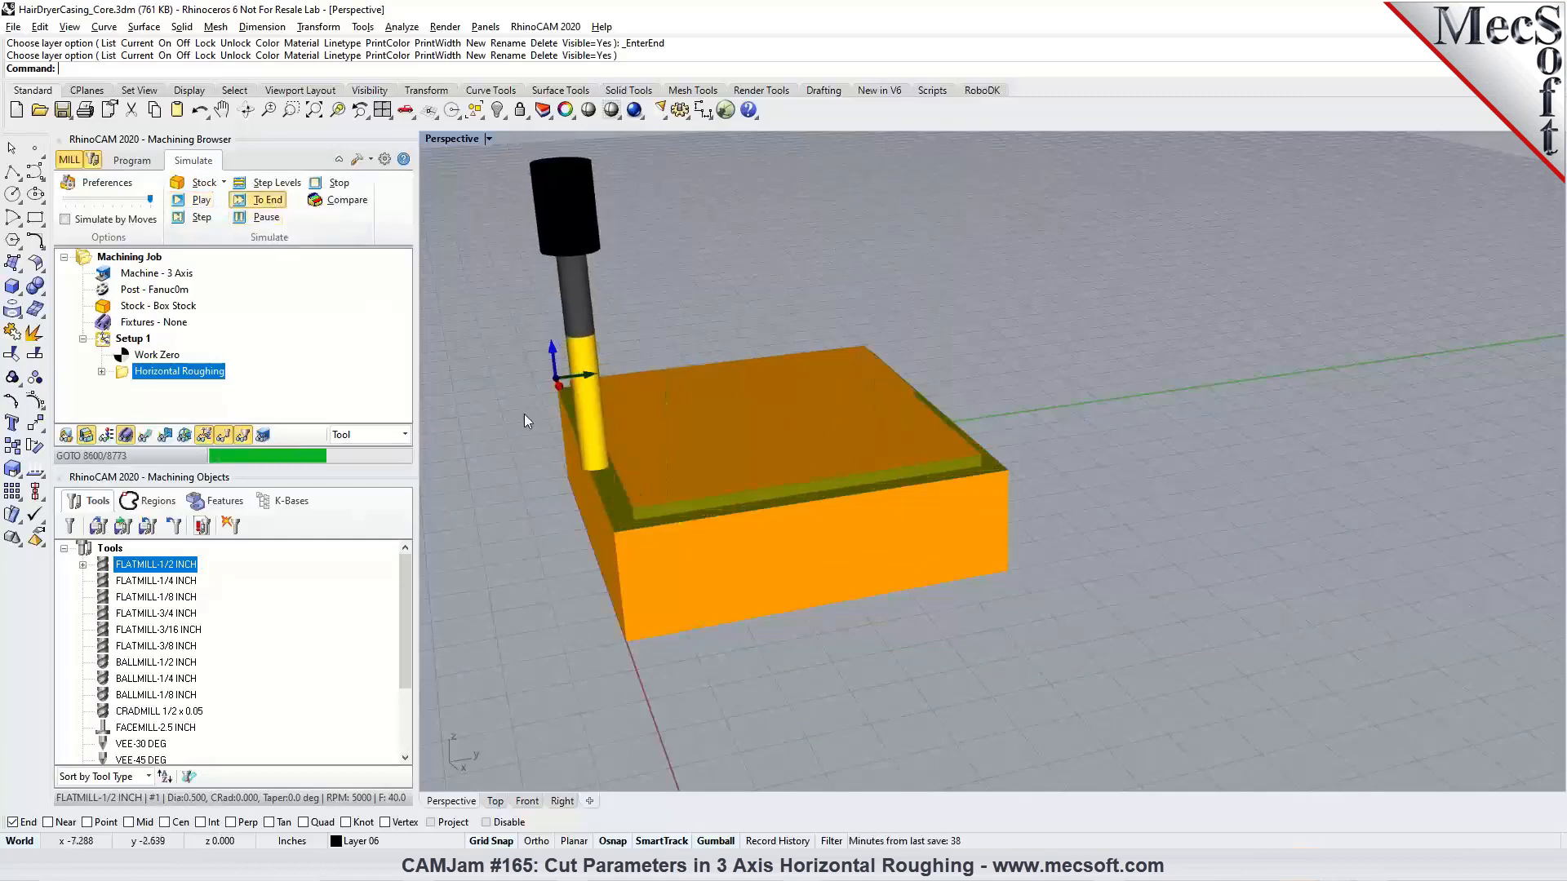
{"action": "scroll", "coordinate": [627, 492], "scroll_direction": "up", "scroll_amount": 6}
{"action": "right_click_drag", "start_coordinate": [804, 527], "coordinate": [901, 540]}
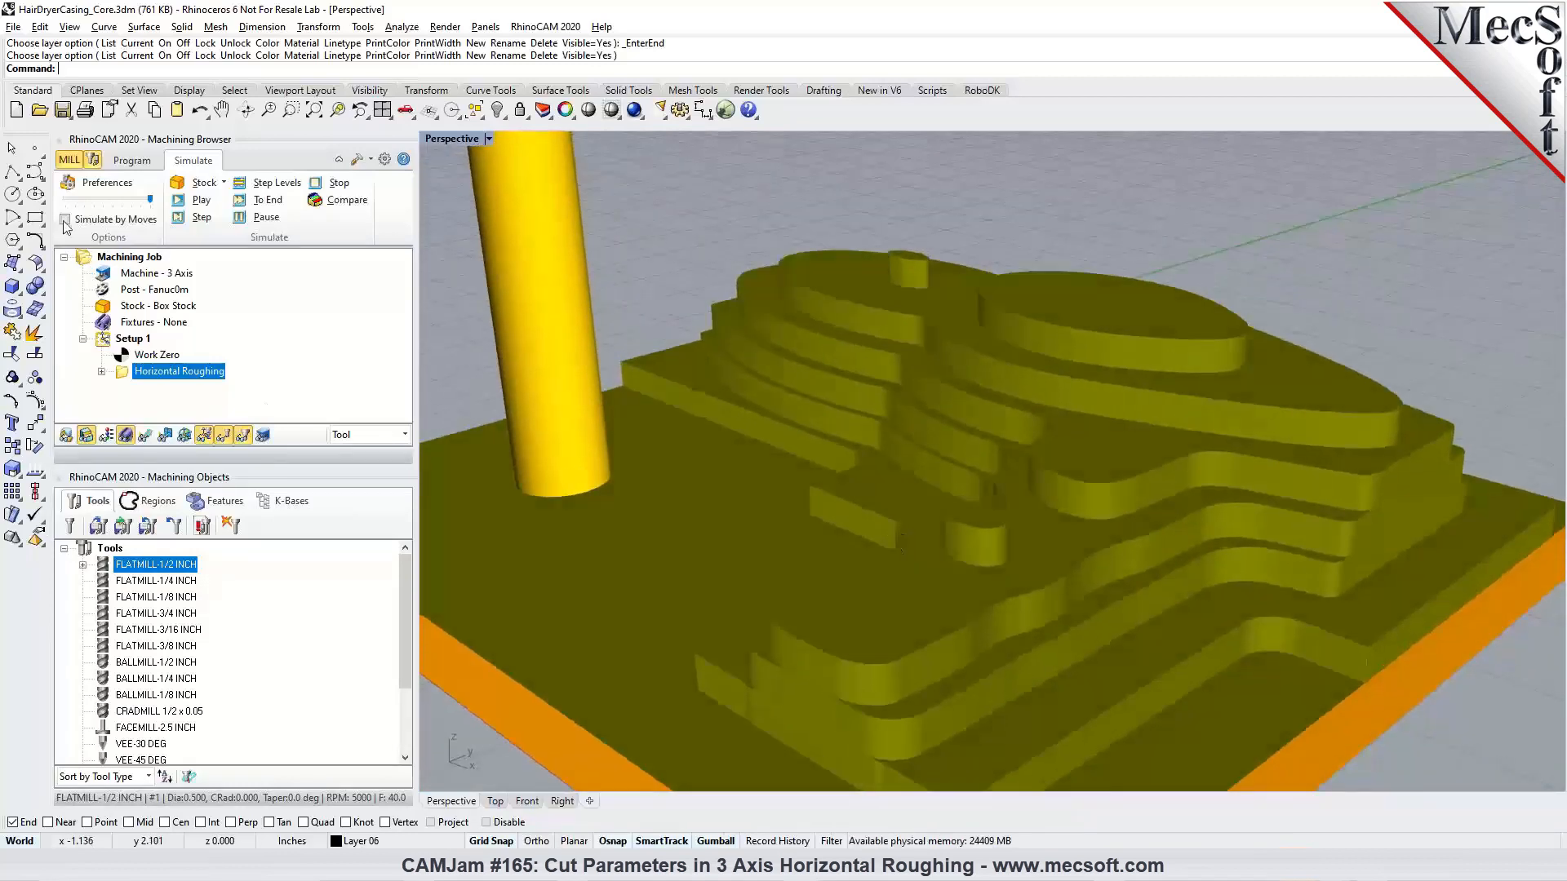
Step: Return to programming mode and compare the cavity/pocket and core/facing cut patterns in the Horizontal Roughing cut parameters
{"action": "left_click", "coordinate": [131, 161]}
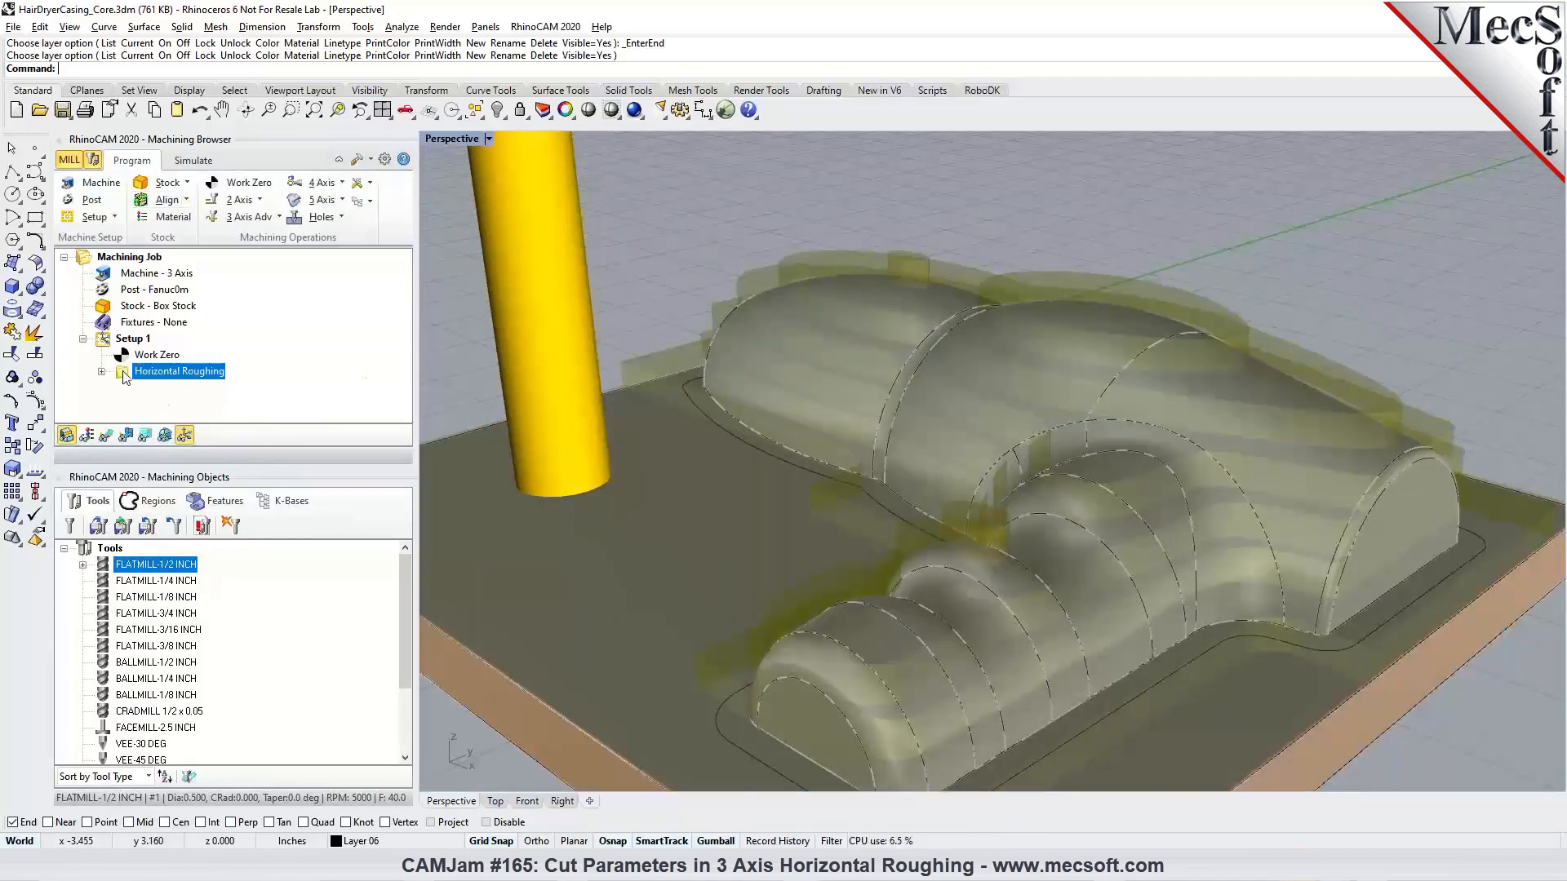
{"action": "double_click", "coordinate": [124, 374]}
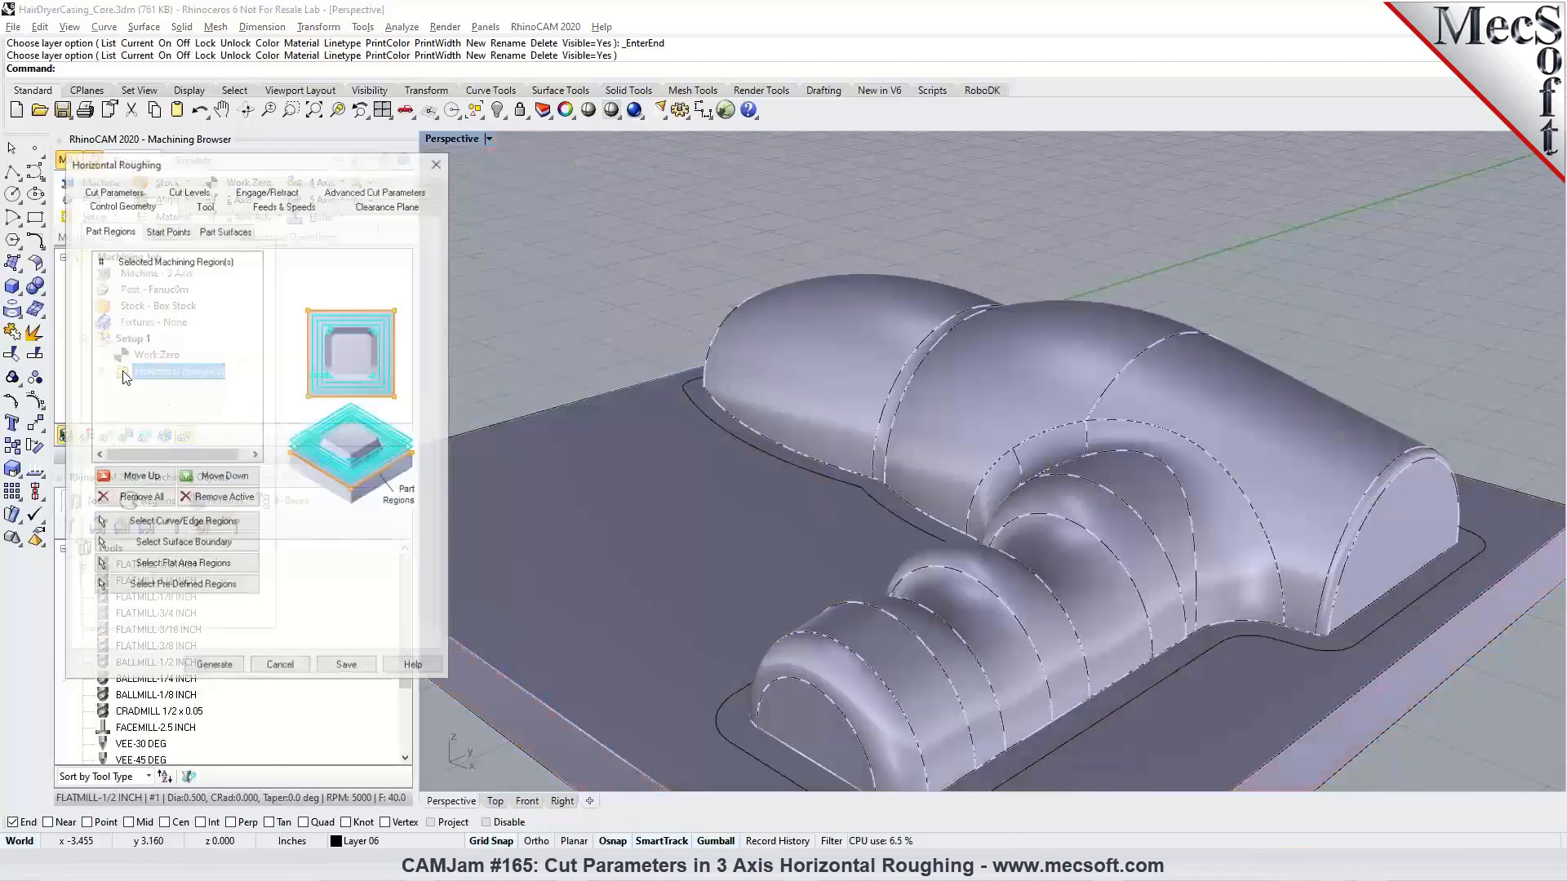
{"action": "left_click", "coordinate": [113, 190]}
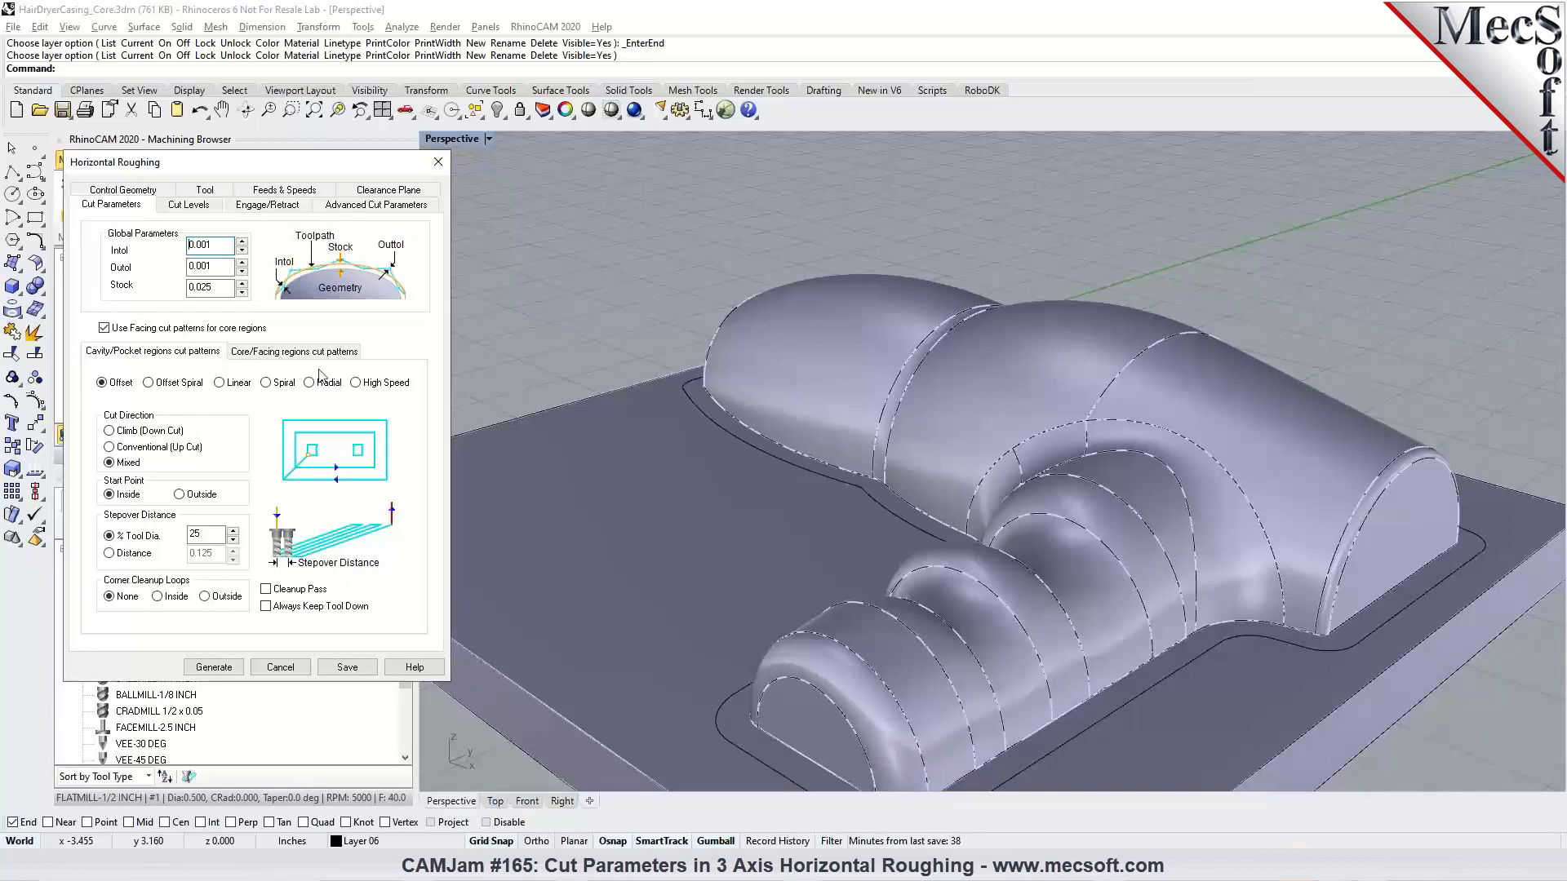
{"action": "scroll", "coordinate": [1037, 350], "scroll_direction": "down", "scroll_amount": 3}
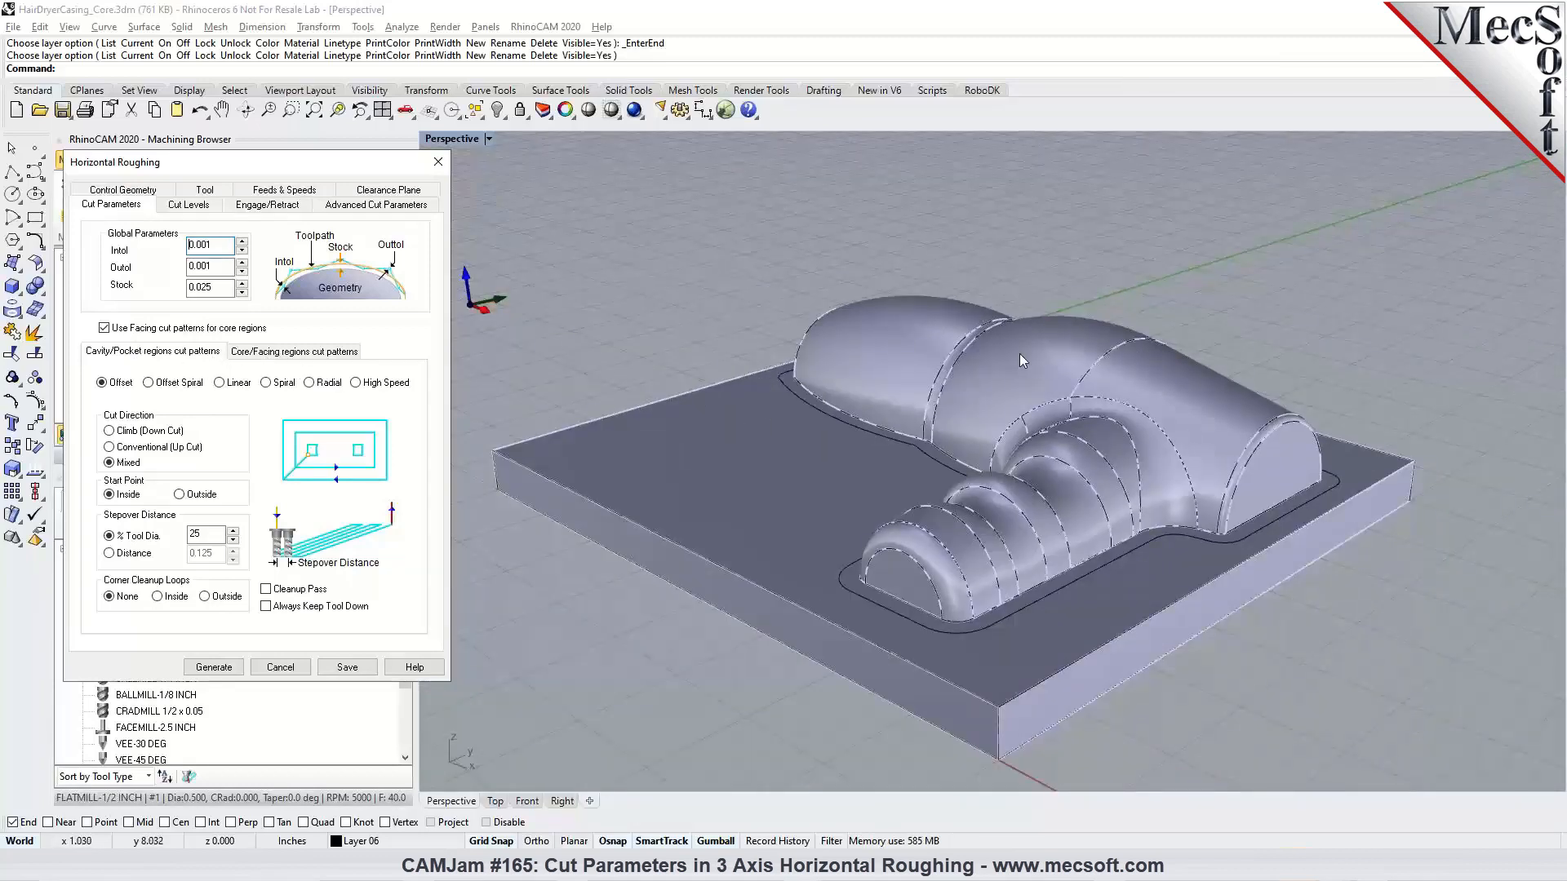
{"action": "left_click", "coordinate": [286, 353]}
{"action": "left_click", "coordinate": [152, 351]}
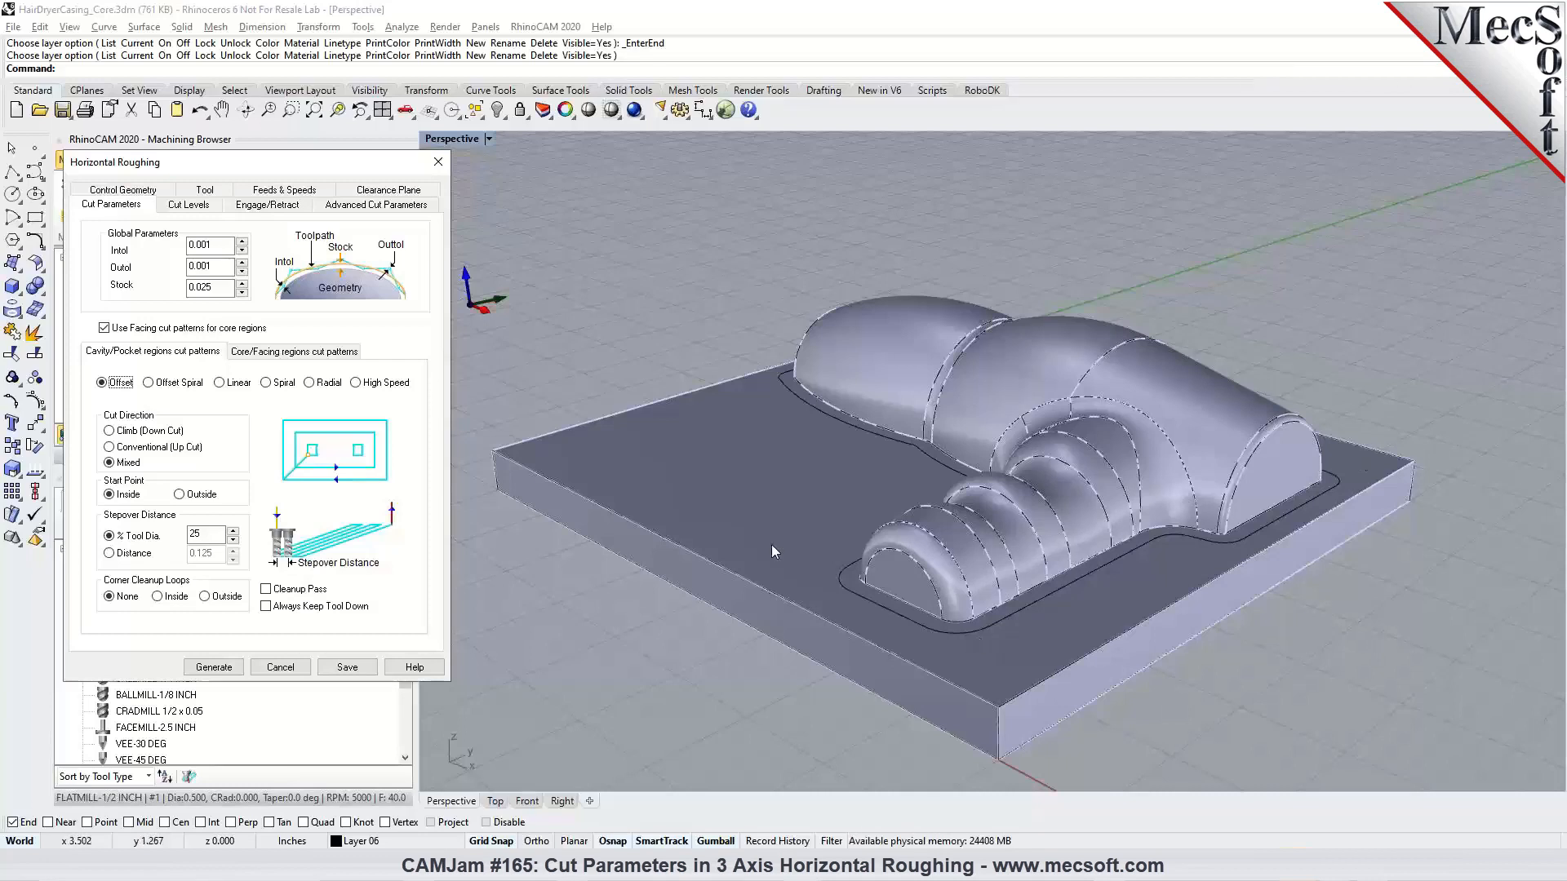
Step: Set the core/facing regions stepover to 40% of tool diameter, go over the cavity/pocket stepover and regenerate the operation
{"action": "left_click", "coordinate": [293, 353]}
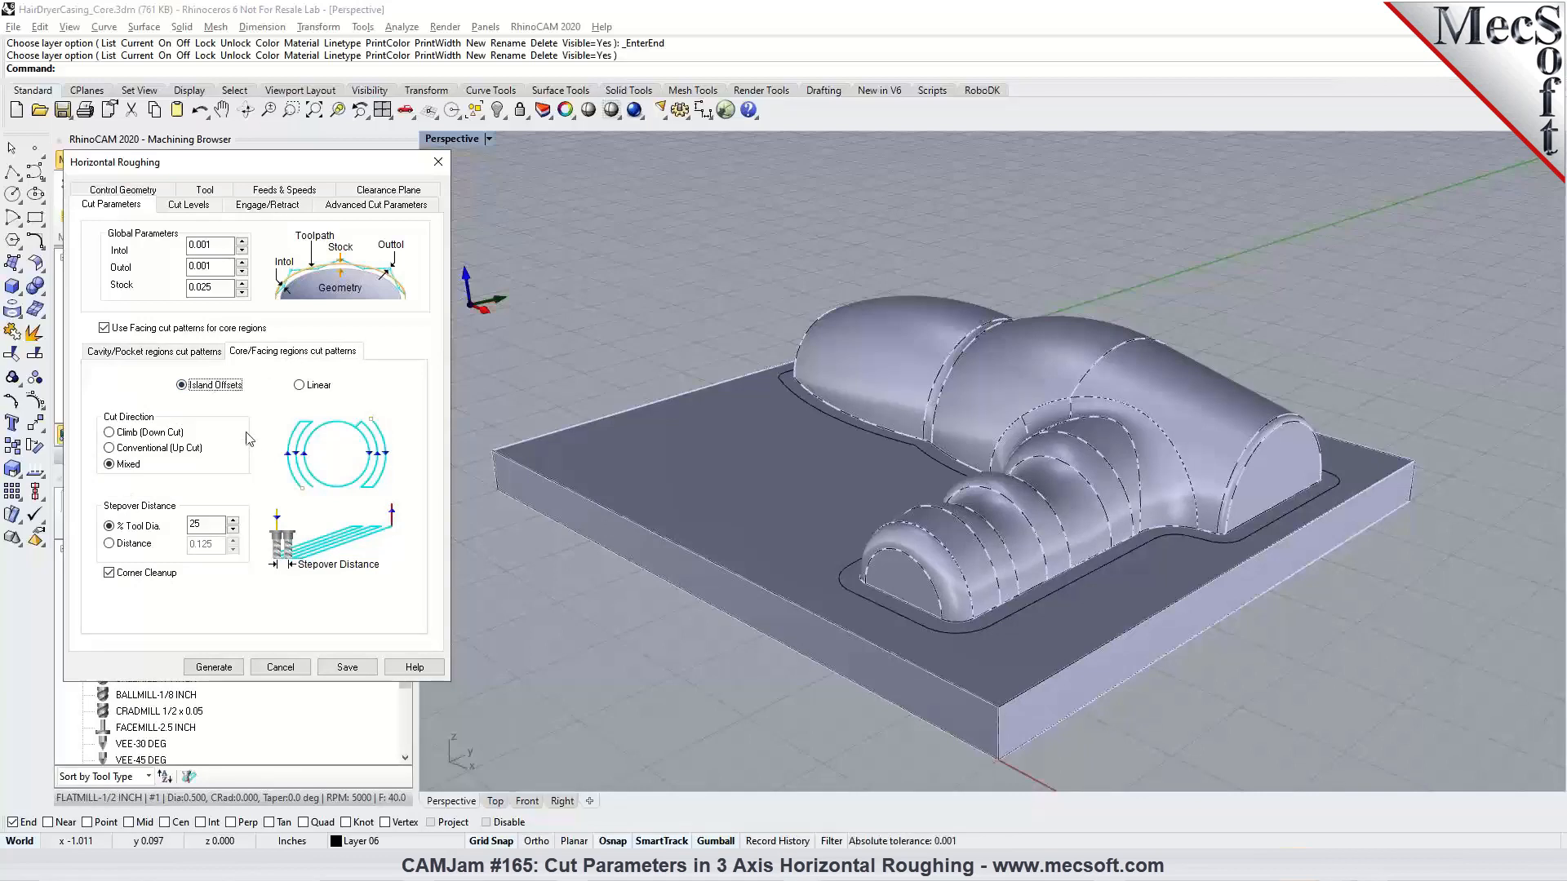
{"action": "double_click", "coordinate": [183, 527]}
{"action": "type", "text": "40"}
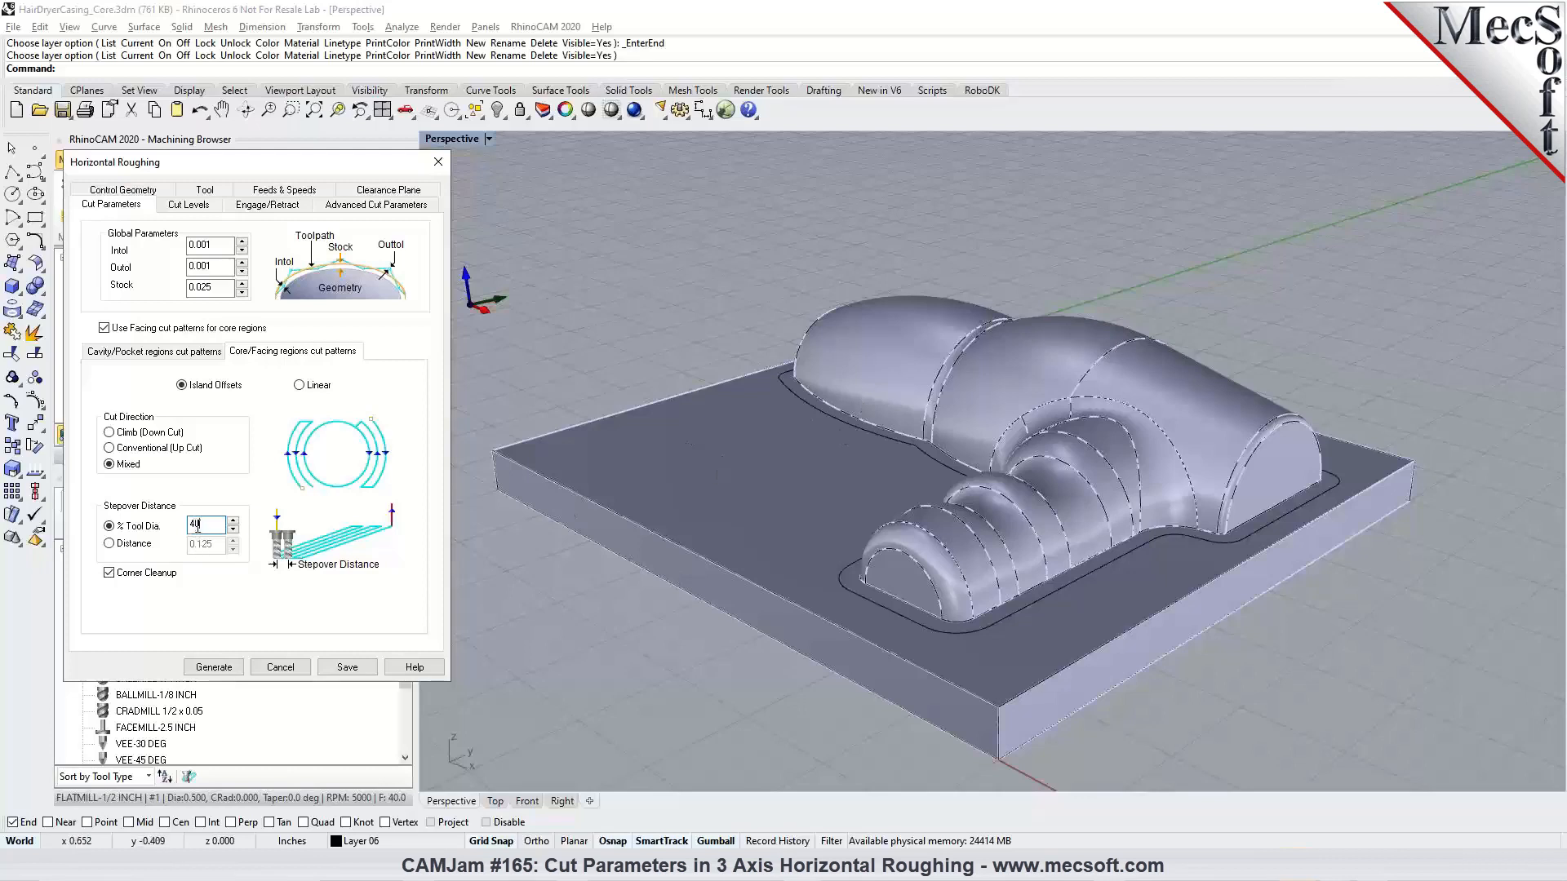
{"action": "left_click", "coordinate": [163, 352]}
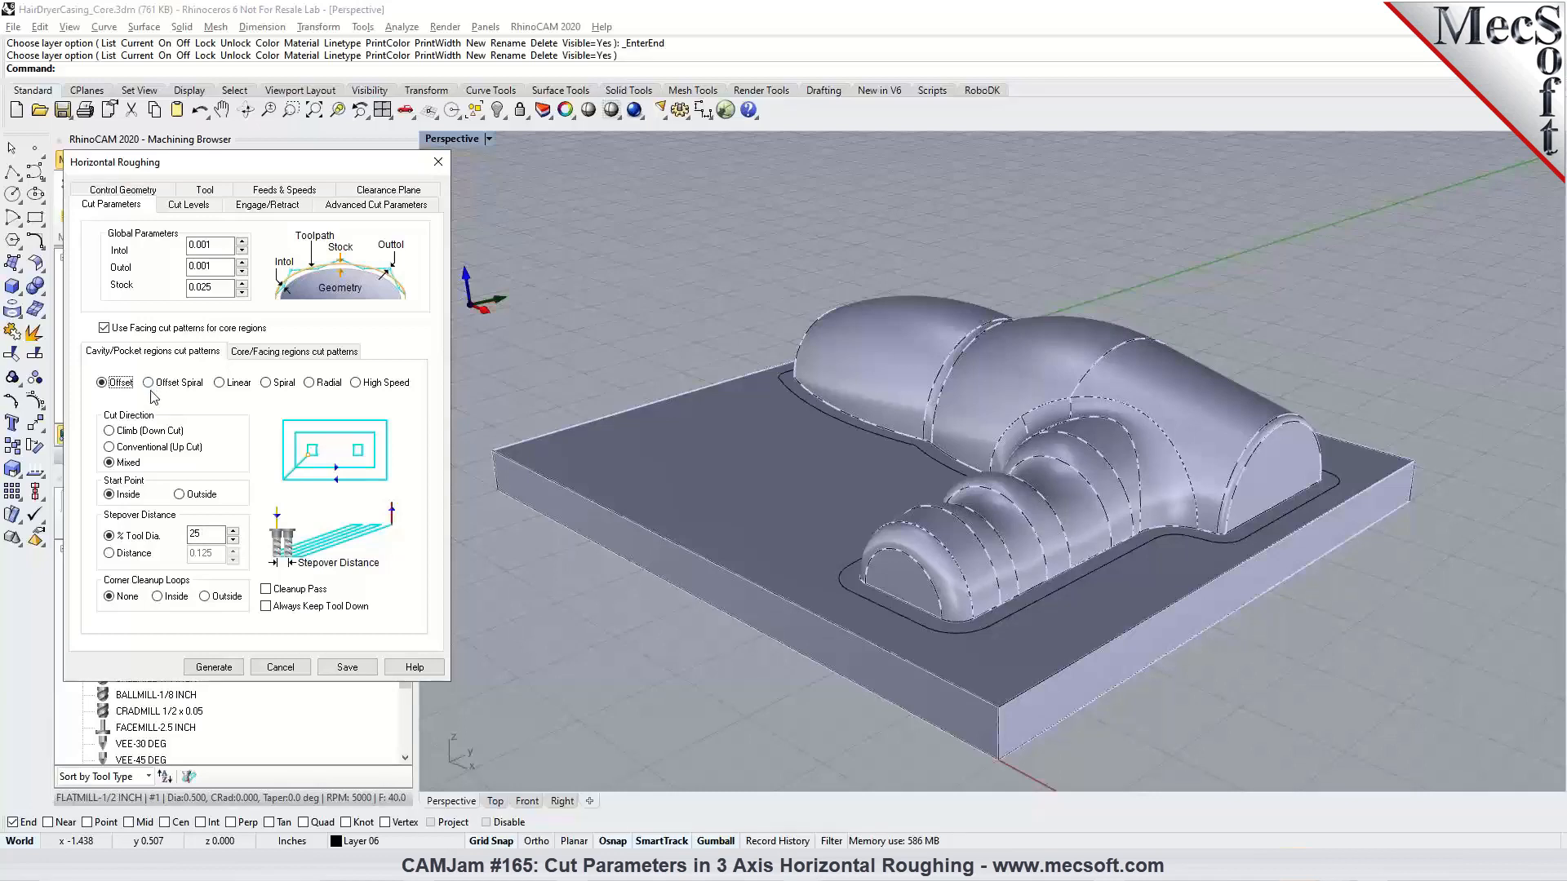
{"action": "left_click", "coordinate": [198, 540]}
{"action": "left_click", "coordinate": [213, 667]}
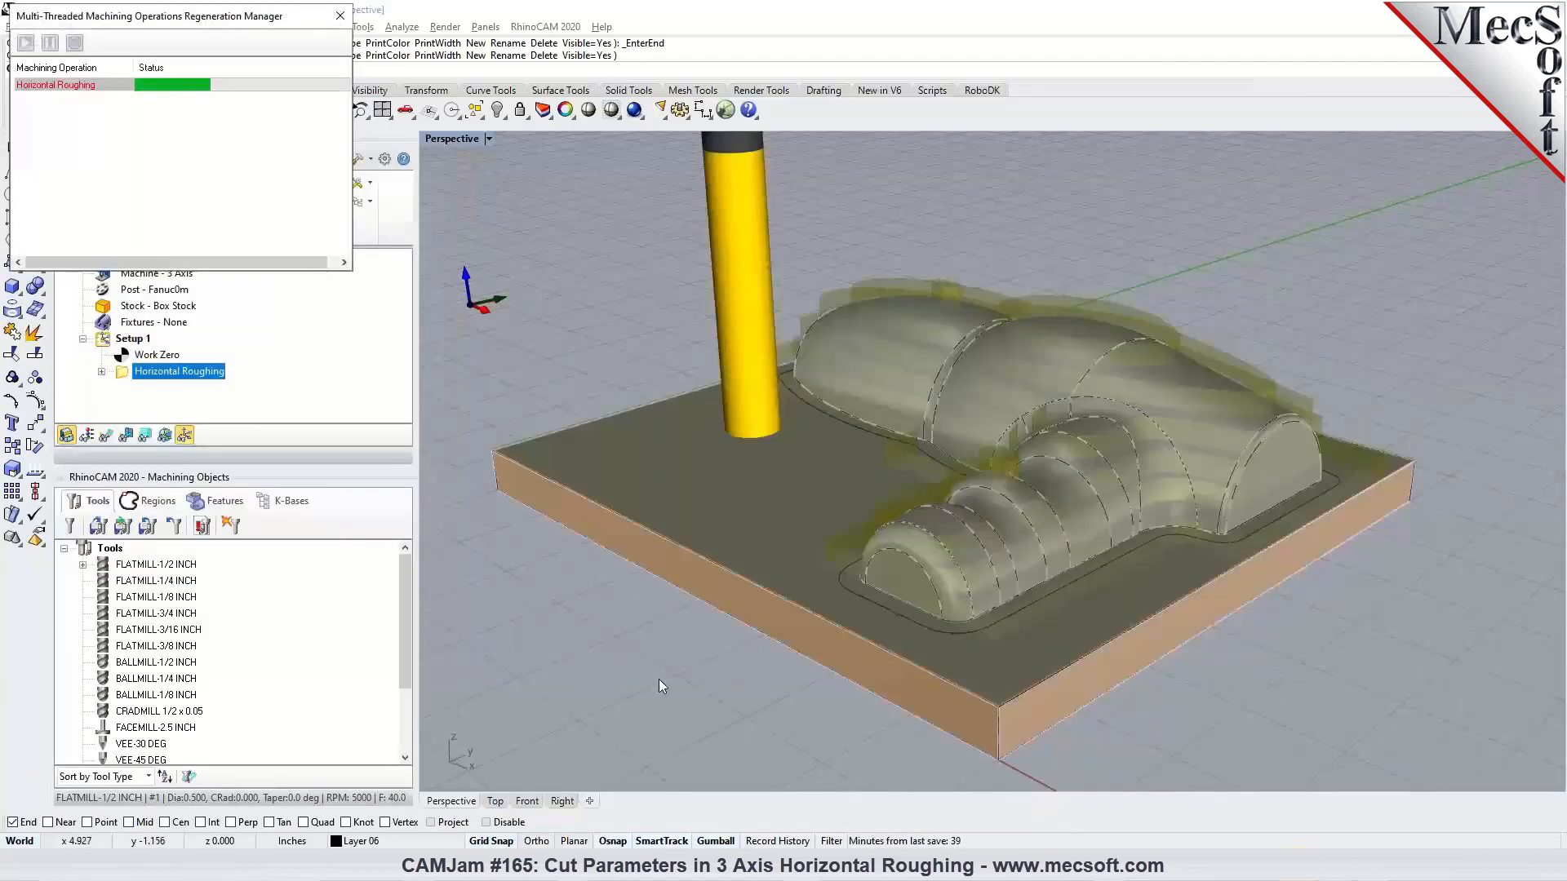
Step: Switch to the Spray Plate Cover window and open HairDryerCasing_Cavity.3dm there
{"action": "mouse_move", "coordinate": [804, 865]}
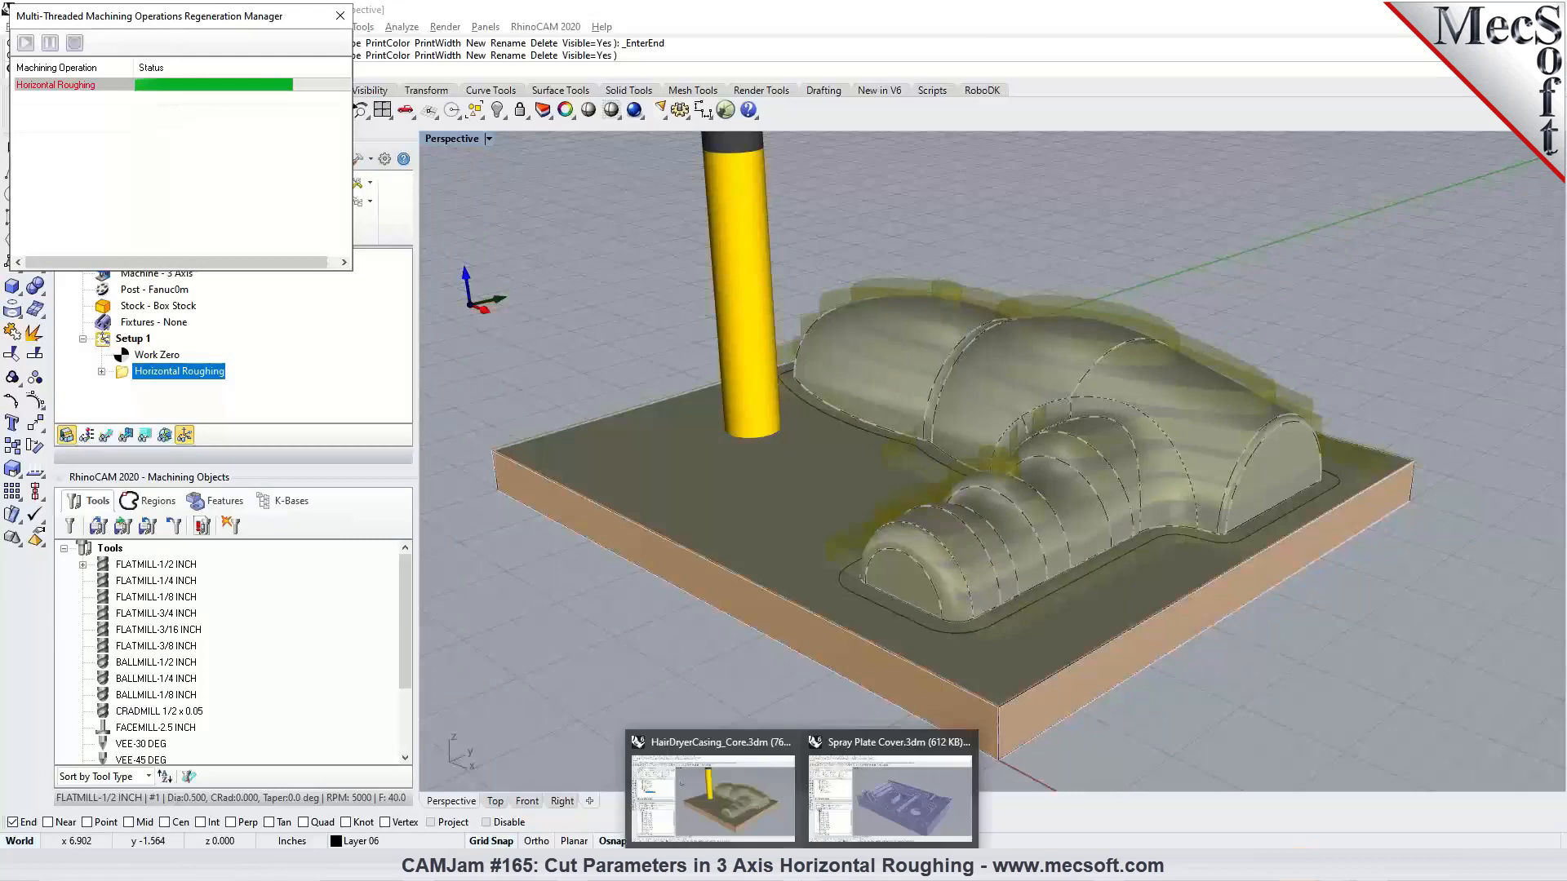
{"action": "left_click", "coordinate": [888, 792]}
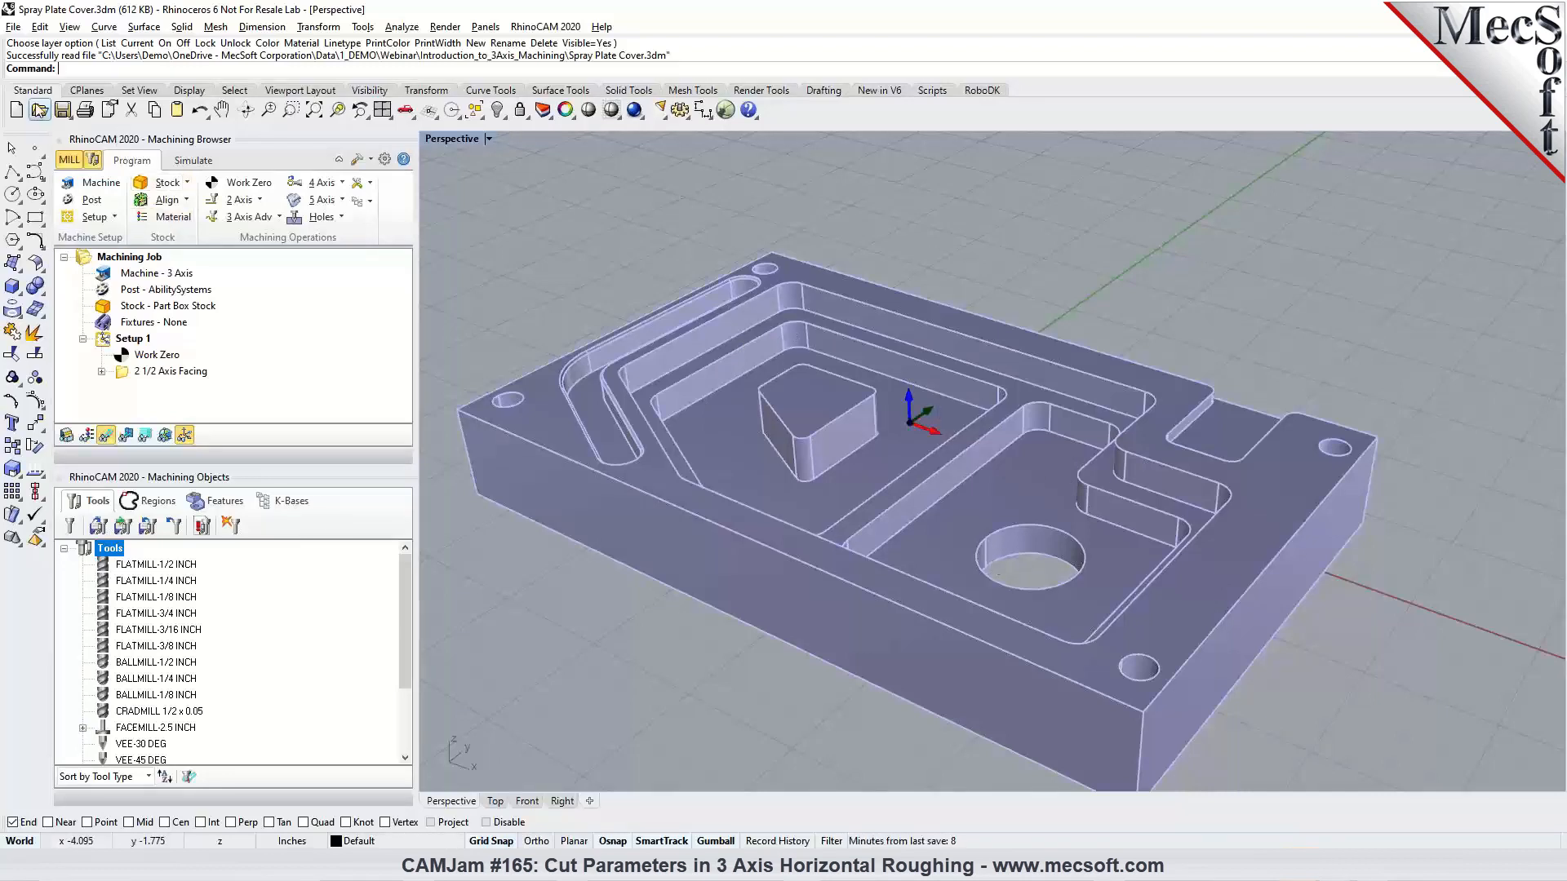
{"action": "left_click", "coordinate": [38, 109]}
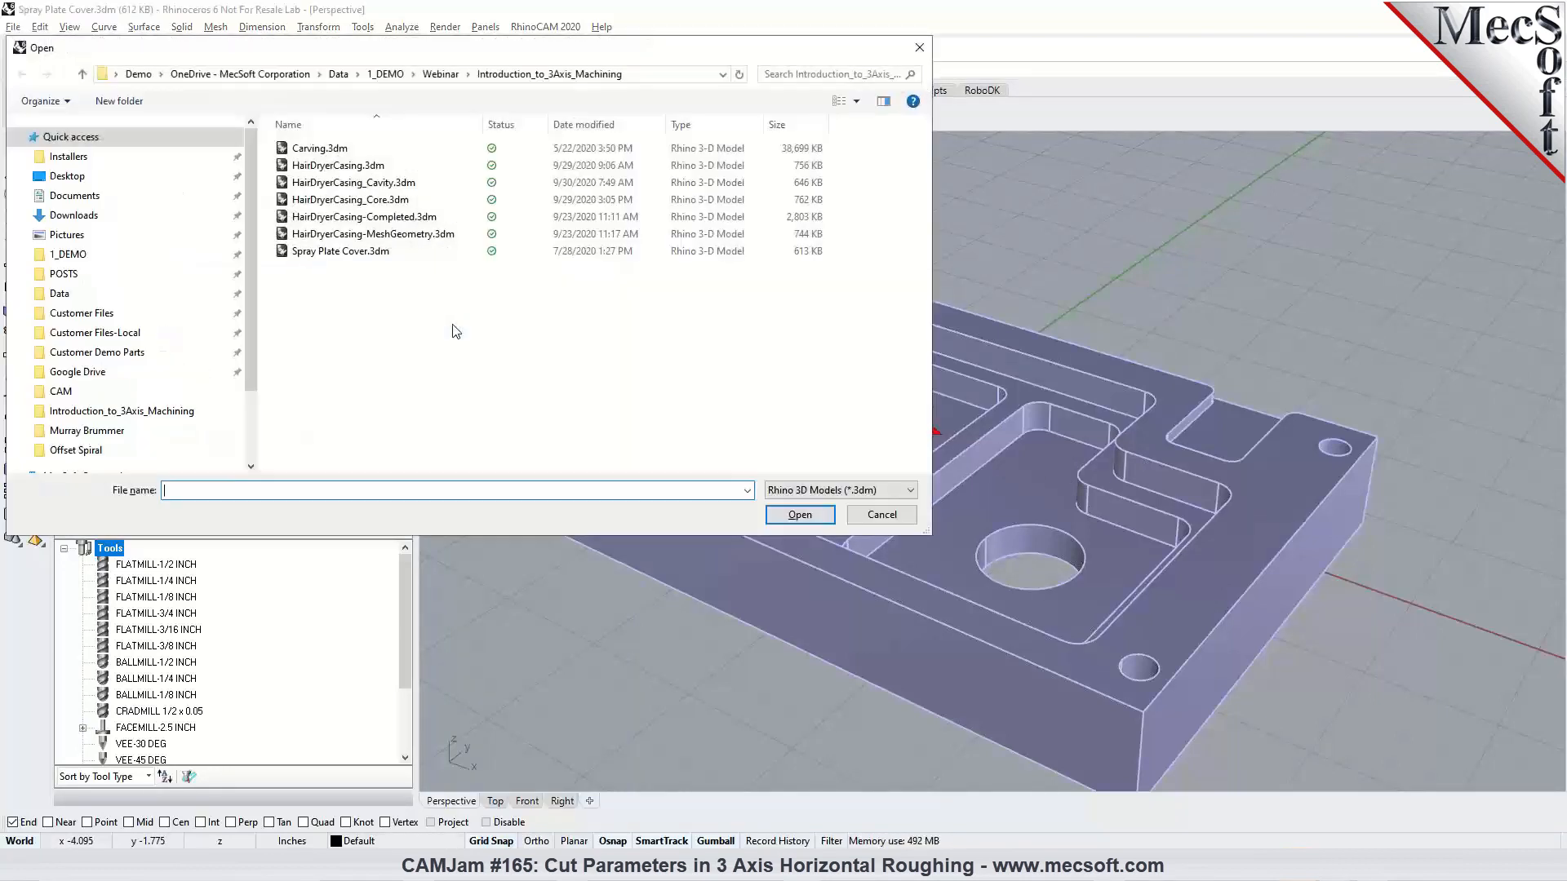
{"action": "left_click", "coordinate": [392, 183]}
{"action": "left_click", "coordinate": [817, 511]}
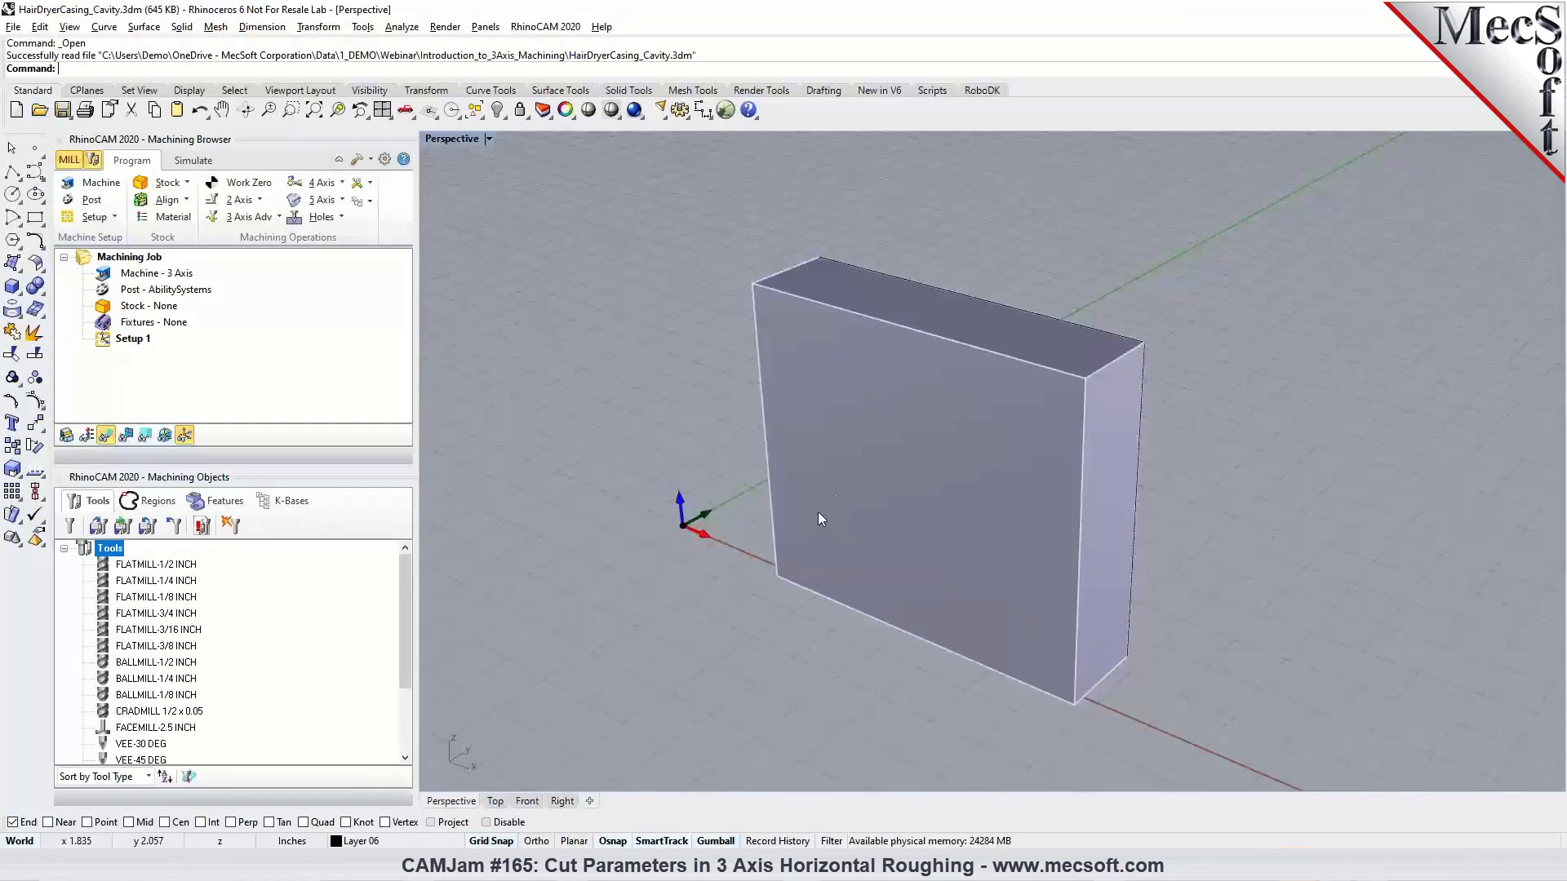
Step: Examine the hair dryer cavity on the face of the block from several angles and up close
{"action": "right_click_drag", "start_coordinate": [898, 432], "coordinate": [1127, 455]}
{"action": "scroll", "coordinate": [1476, 579], "scroll_direction": "up", "scroll_amount": 7}
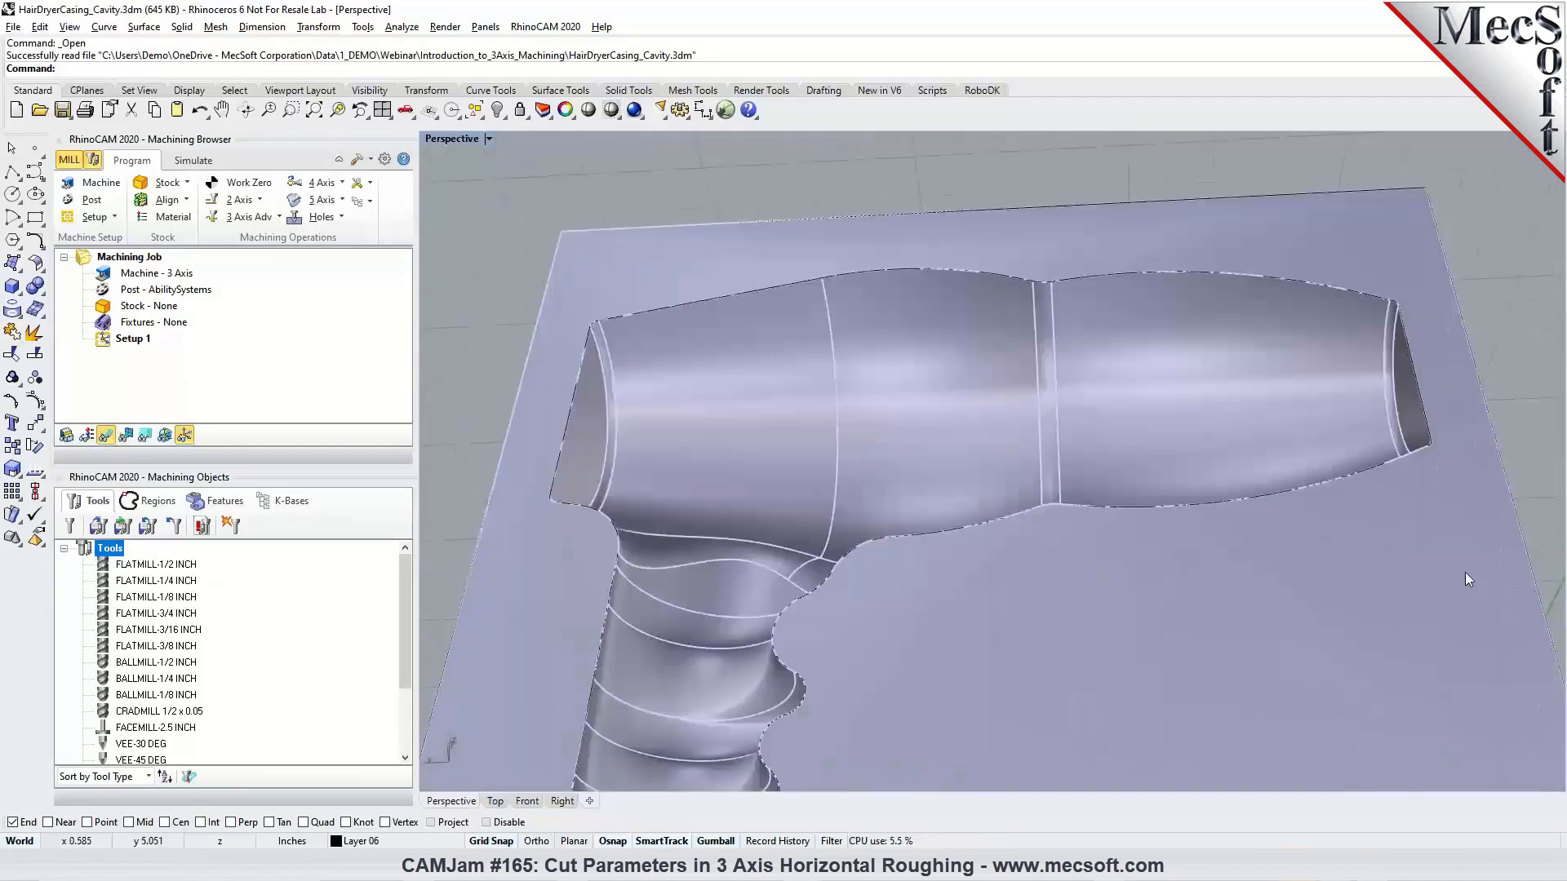
{"action": "scroll", "coordinate": [937, 406], "scroll_direction": "down", "scroll_amount": 4}
{"action": "right_click_drag", "start_coordinate": [919, 413], "coordinate": [912, 539]}
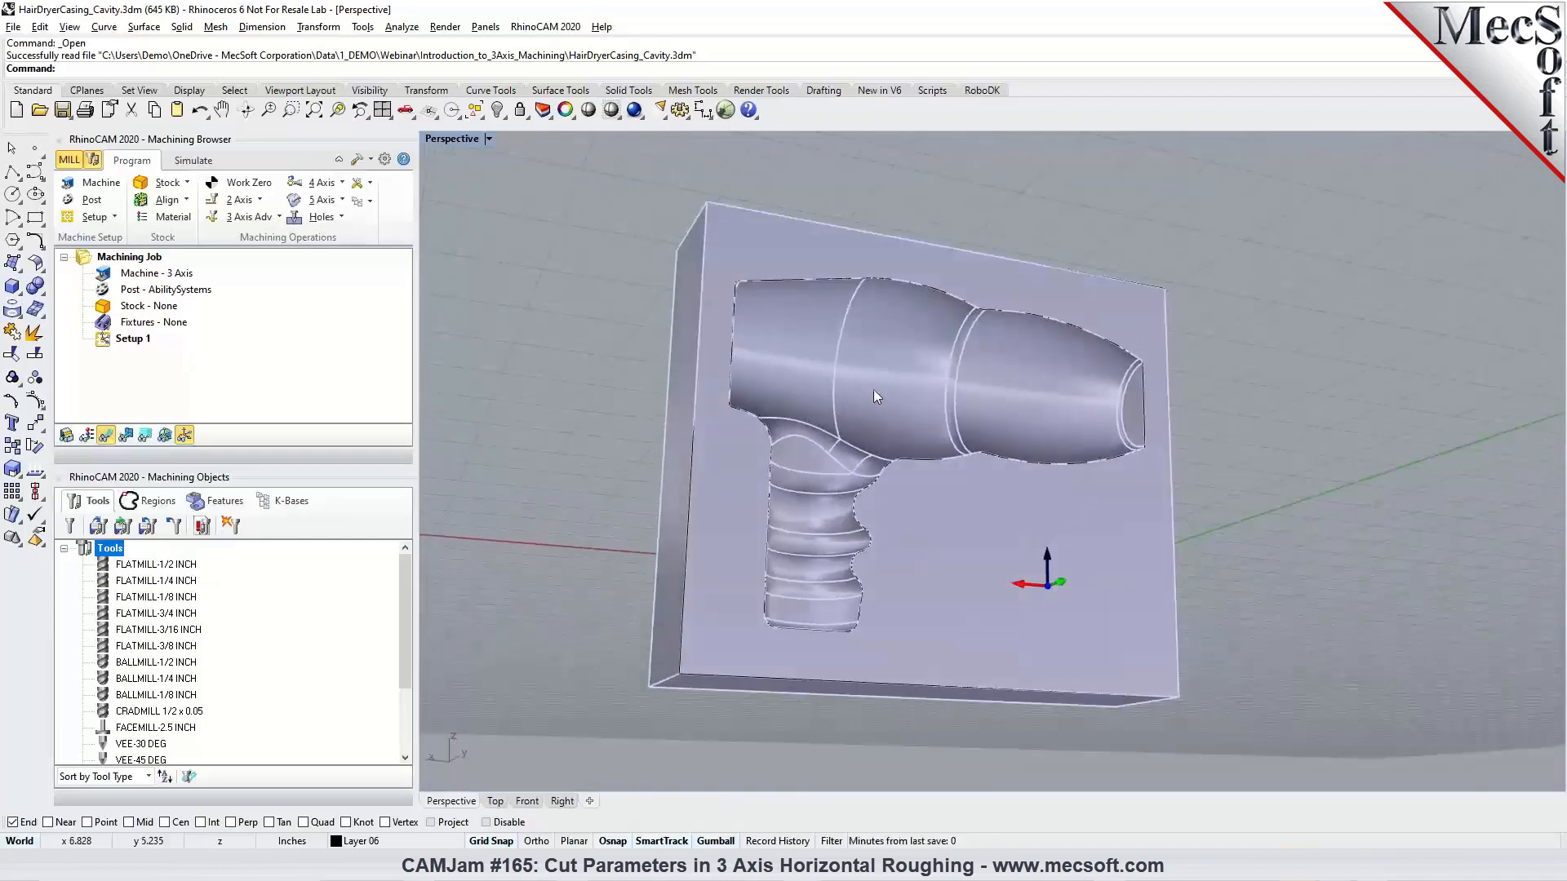
Step: Open a new 3-axis Horizontal Roughing operation for the cavity, review its cavity/pocket cut parameters and discard it
{"action": "left_click", "coordinate": [245, 216]}
{"action": "left_click", "coordinate": [245, 255]}
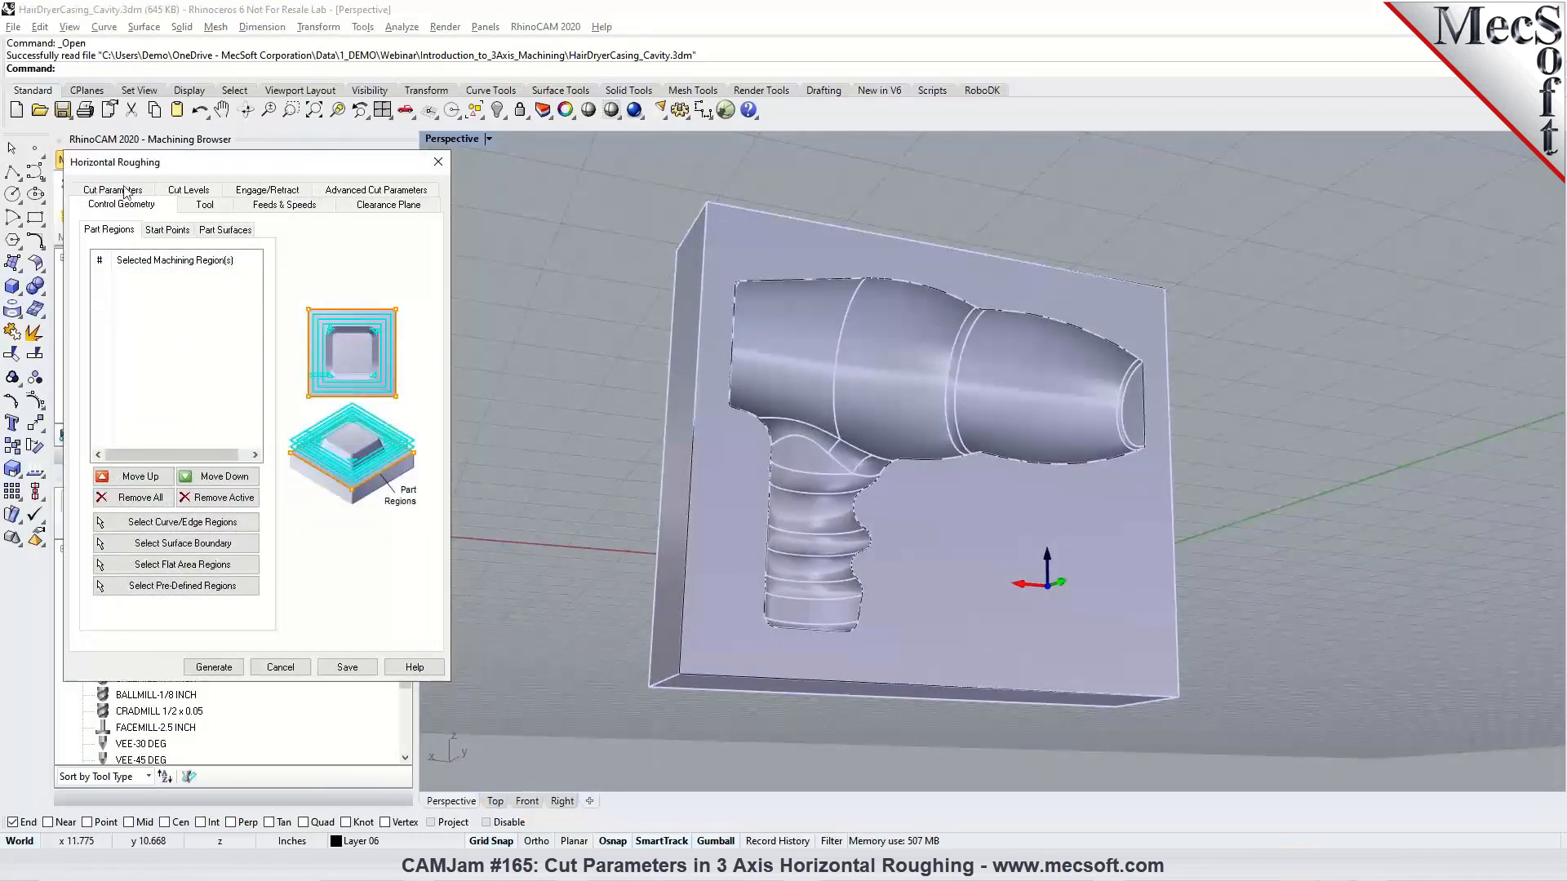
{"action": "left_click", "coordinate": [119, 191]}
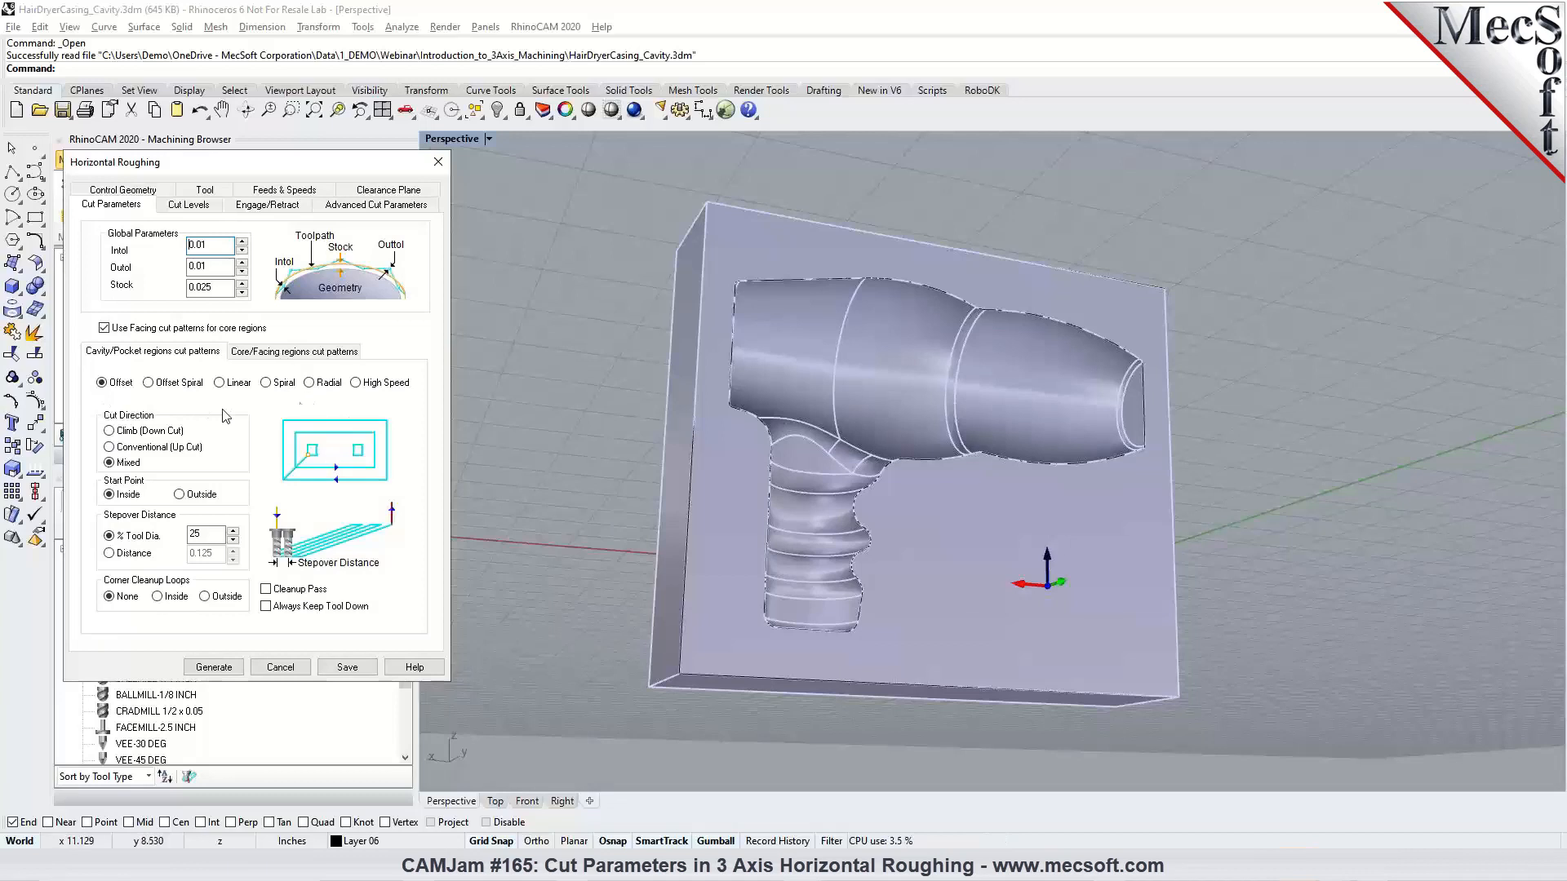
{"action": "left_click", "coordinate": [291, 669]}
{"action": "right_click_drag", "start_coordinate": [608, 645], "coordinate": [909, 684]}
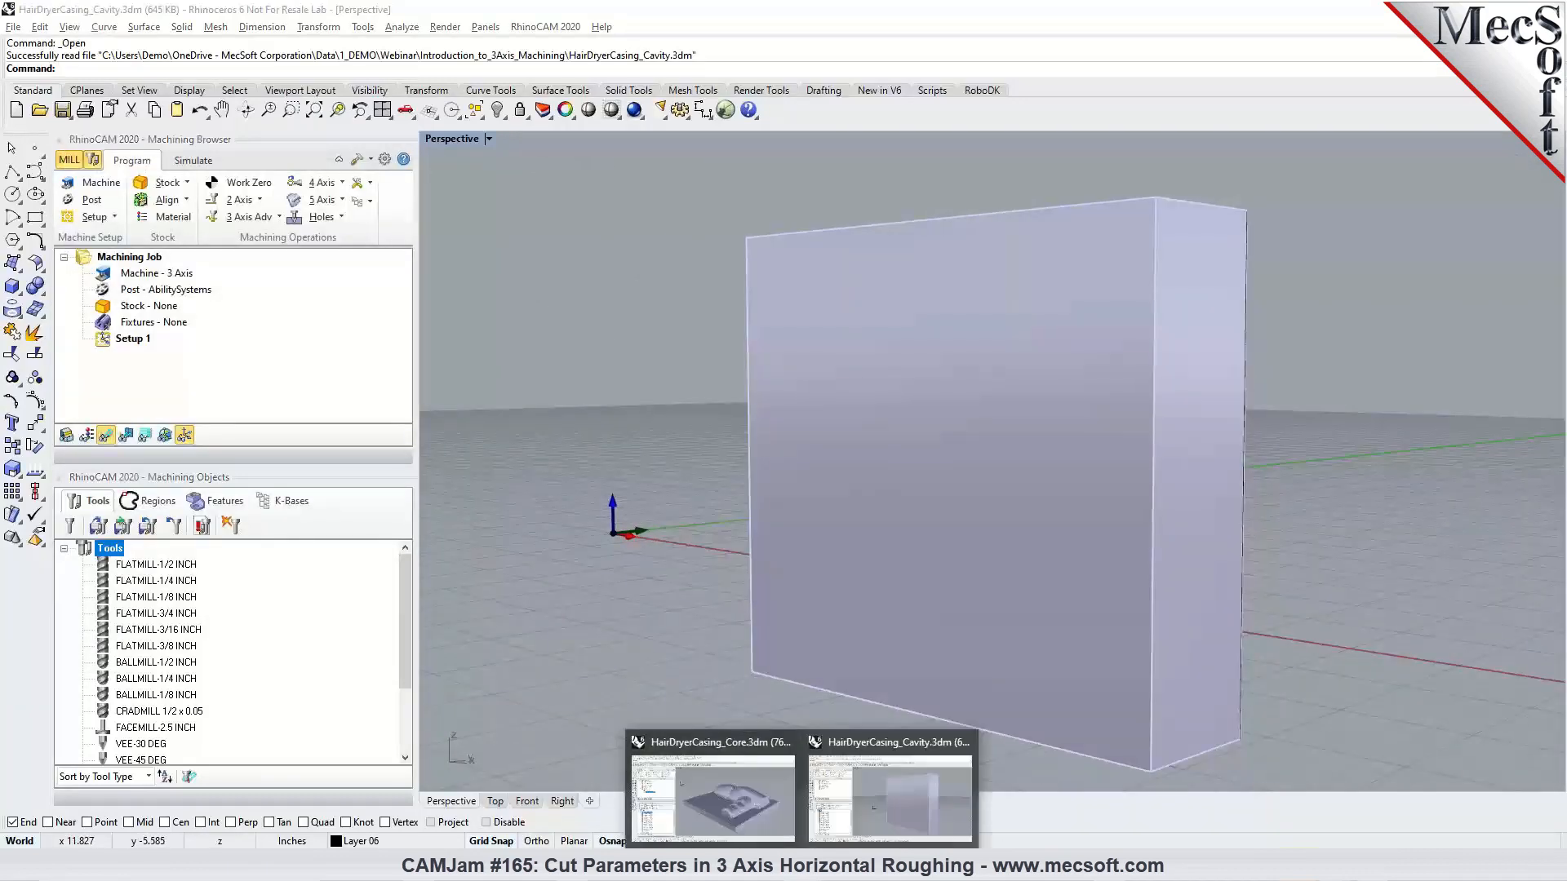
Step: Switch to the HairDryerCasing_Core.3dm window, disable facing cut patterns for core regions in its Horizontal Roughing operation and regenerate it
{"action": "left_click", "coordinate": [756, 824]}
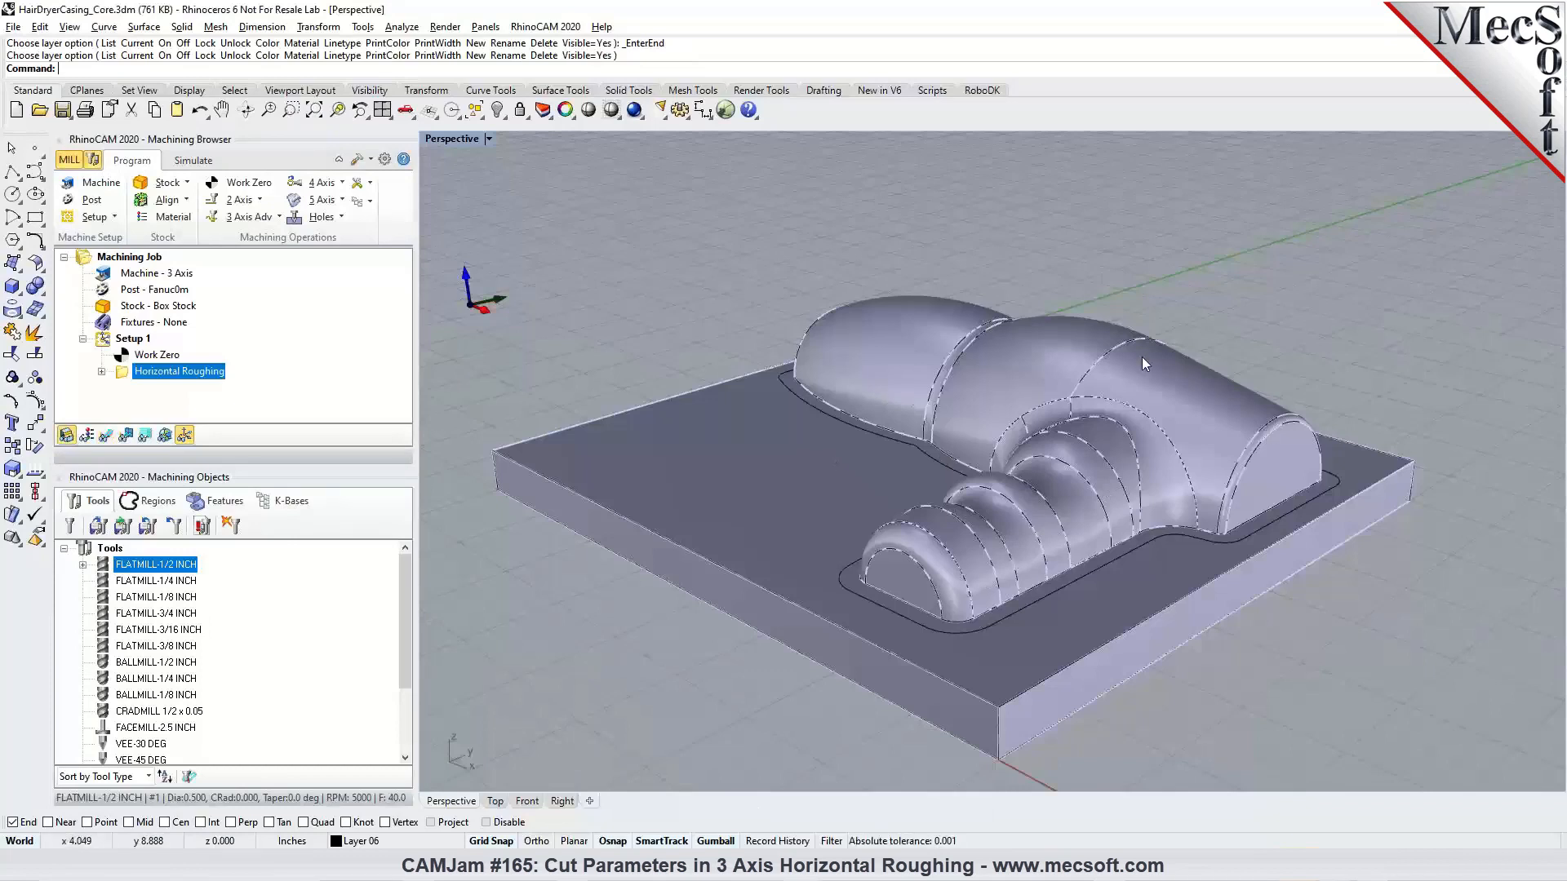
{"action": "double_click", "coordinate": [116, 372]}
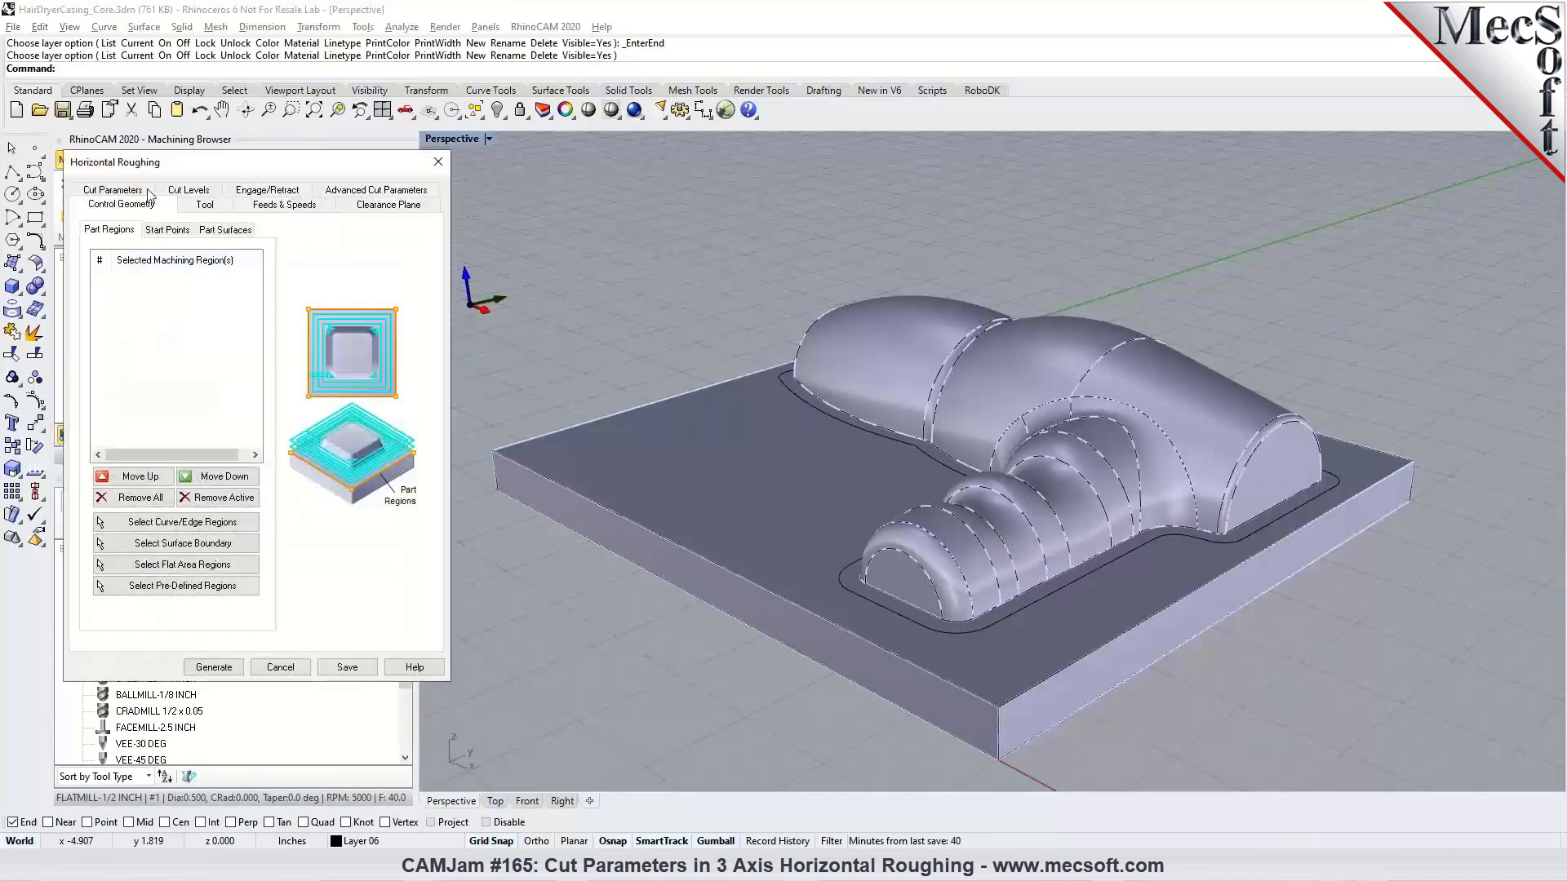
{"action": "left_click", "coordinate": [118, 191]}
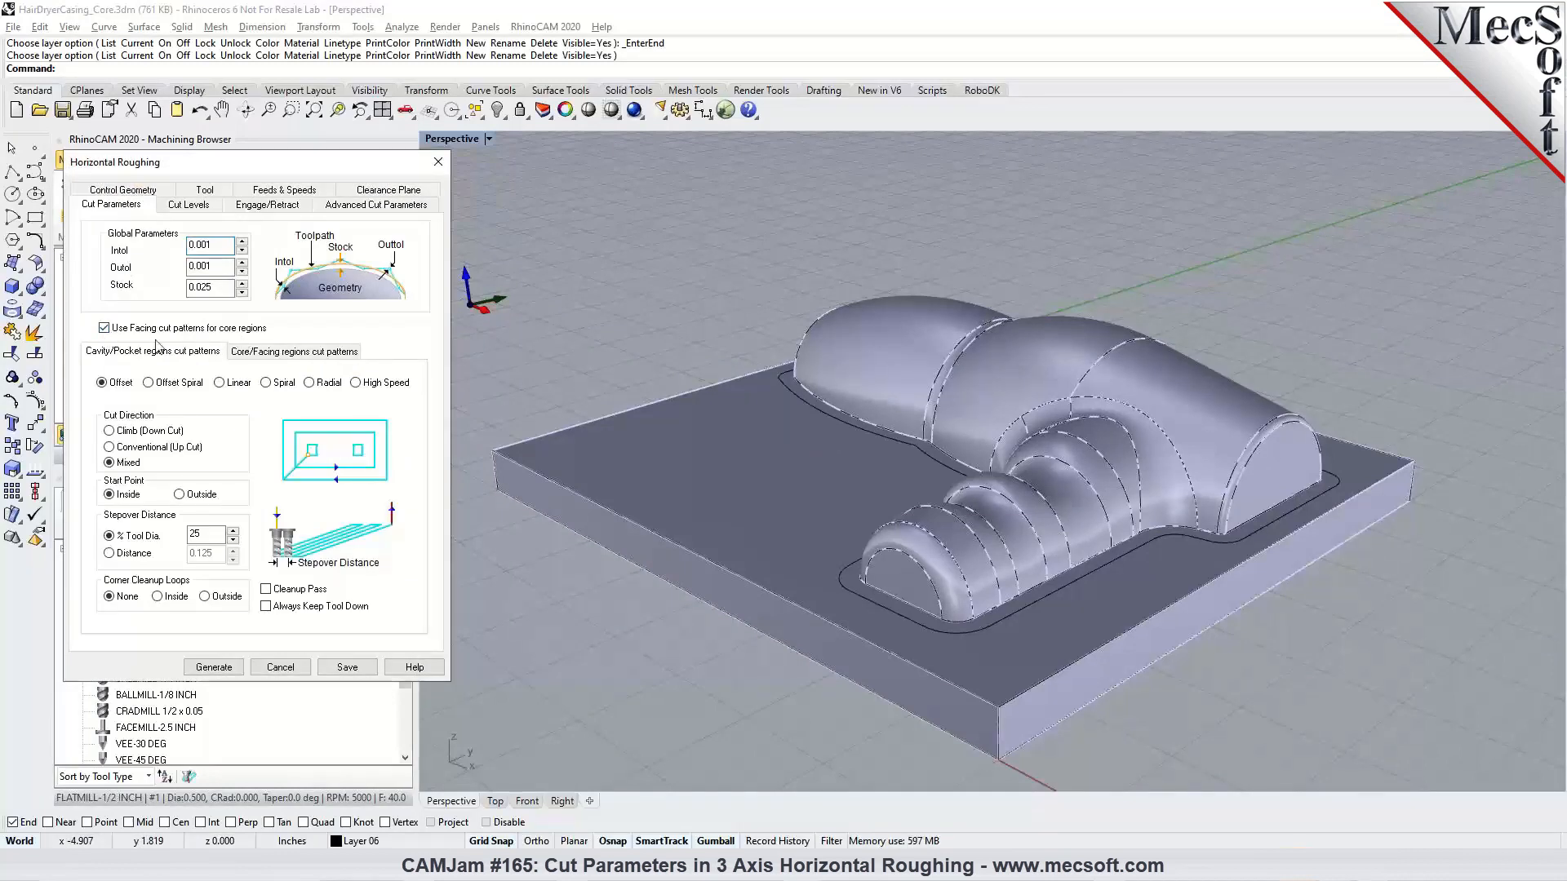
{"action": "left_click", "coordinate": [107, 333]}
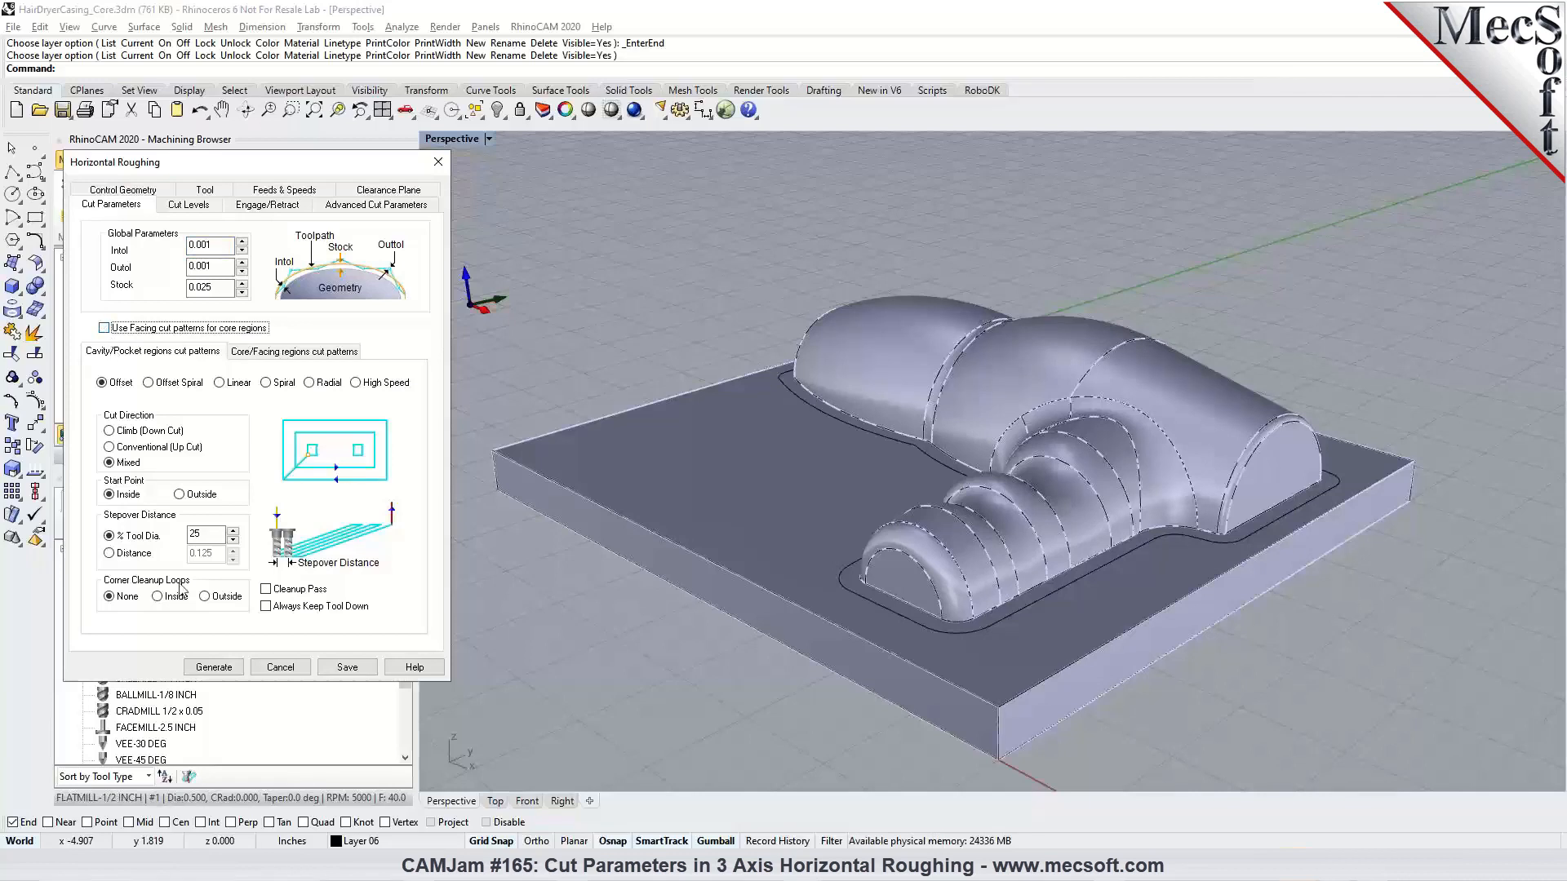
{"action": "left_click", "coordinate": [214, 667]}
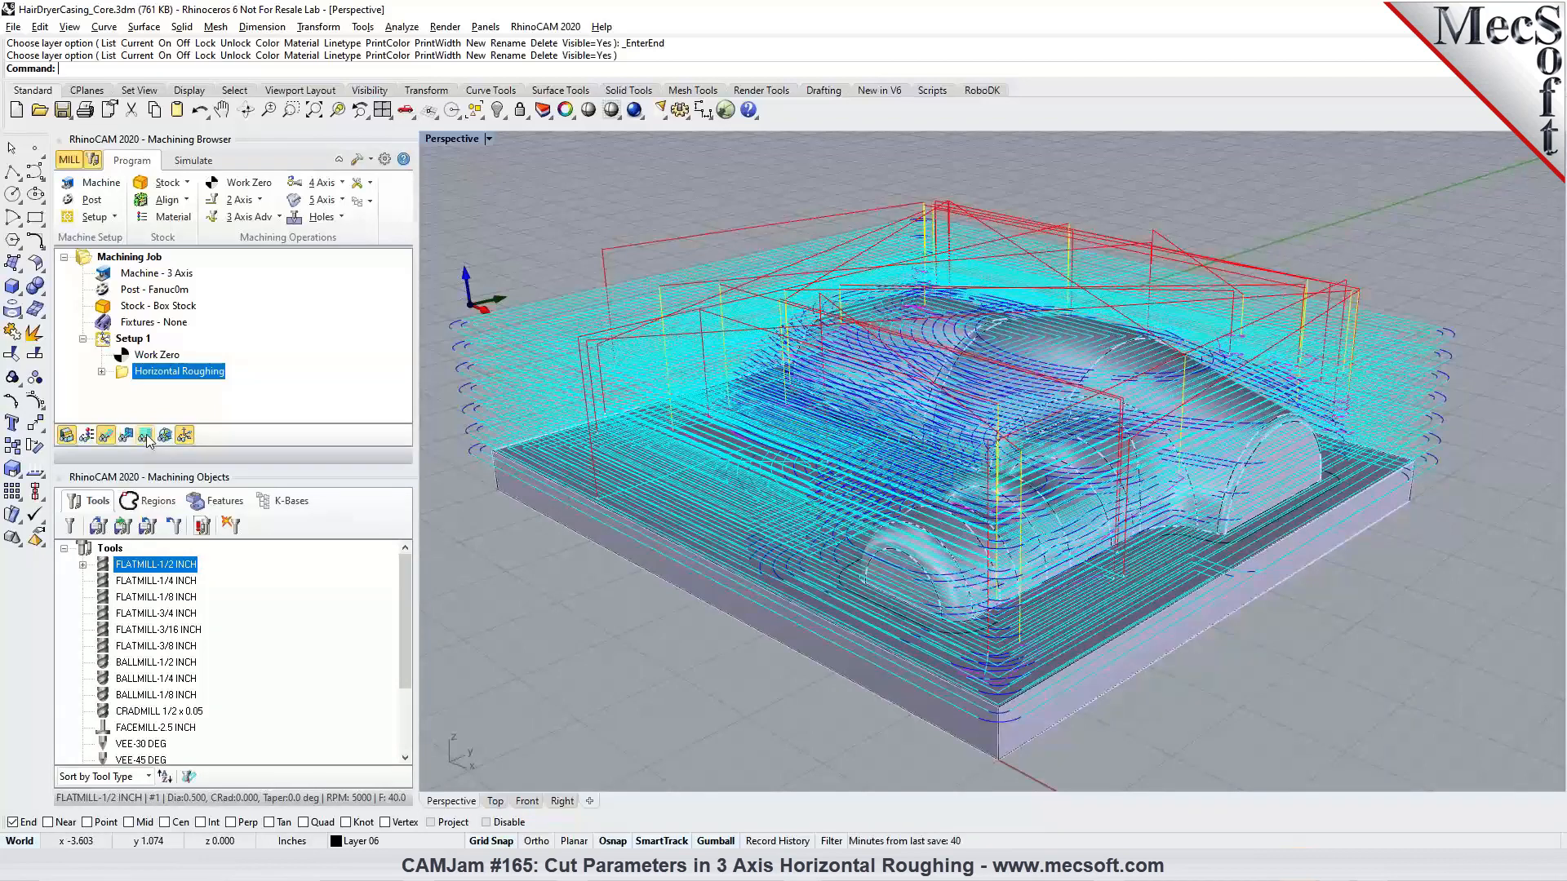
Step: Examine the regenerated toolpath one Z level at a time, including levels -0.4750, -0.7250 and -0.9750
{"action": "left_click", "coordinate": [184, 435]}
{"action": "left_click", "coordinate": [284, 436]}
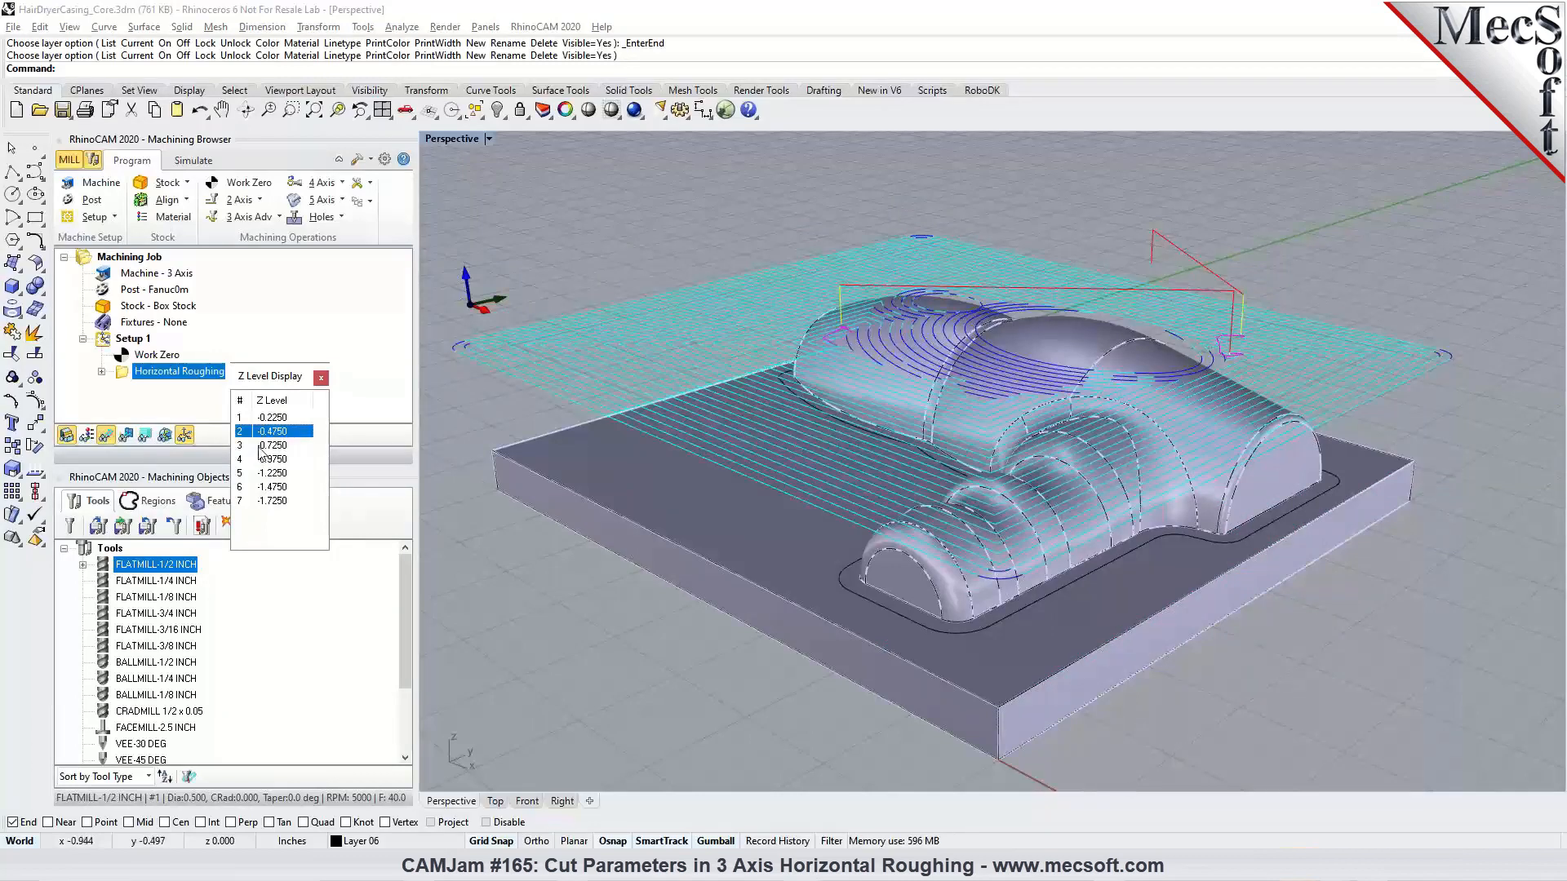
{"action": "left_click", "coordinate": [261, 452]}
{"action": "left_click", "coordinate": [273, 465]}
{"action": "left_click", "coordinate": [320, 378]}
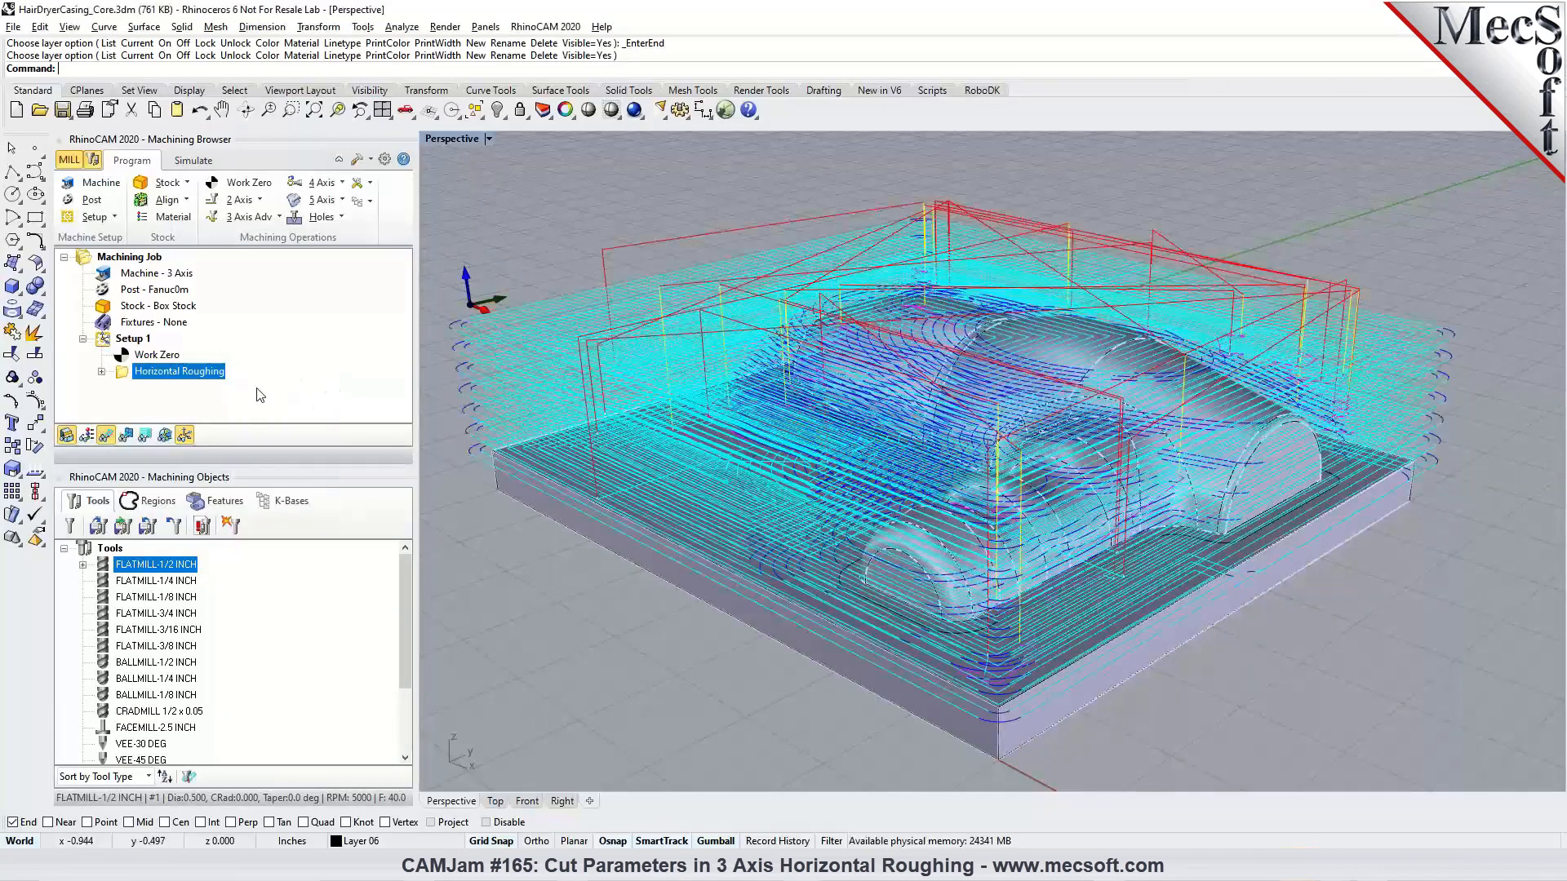
Step: Re-enable facing cut patterns for core regions in the Horizontal Roughing operation and review the core/facing cut pattern settings
{"action": "double_click", "coordinate": [123, 376]}
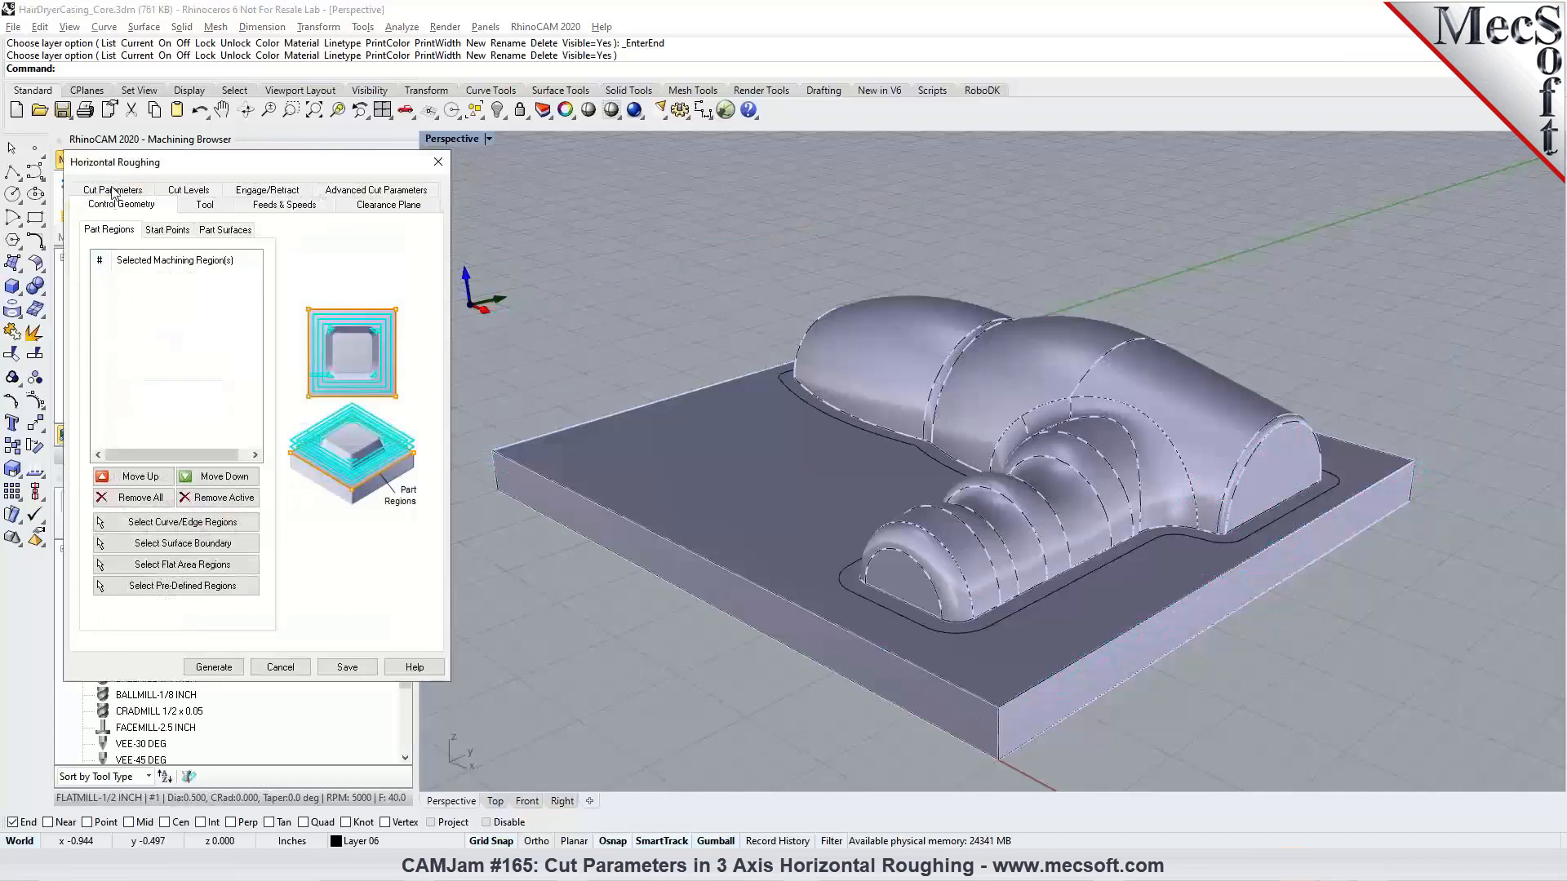
{"action": "left_click", "coordinate": [112, 204]}
{"action": "left_click", "coordinate": [104, 328]}
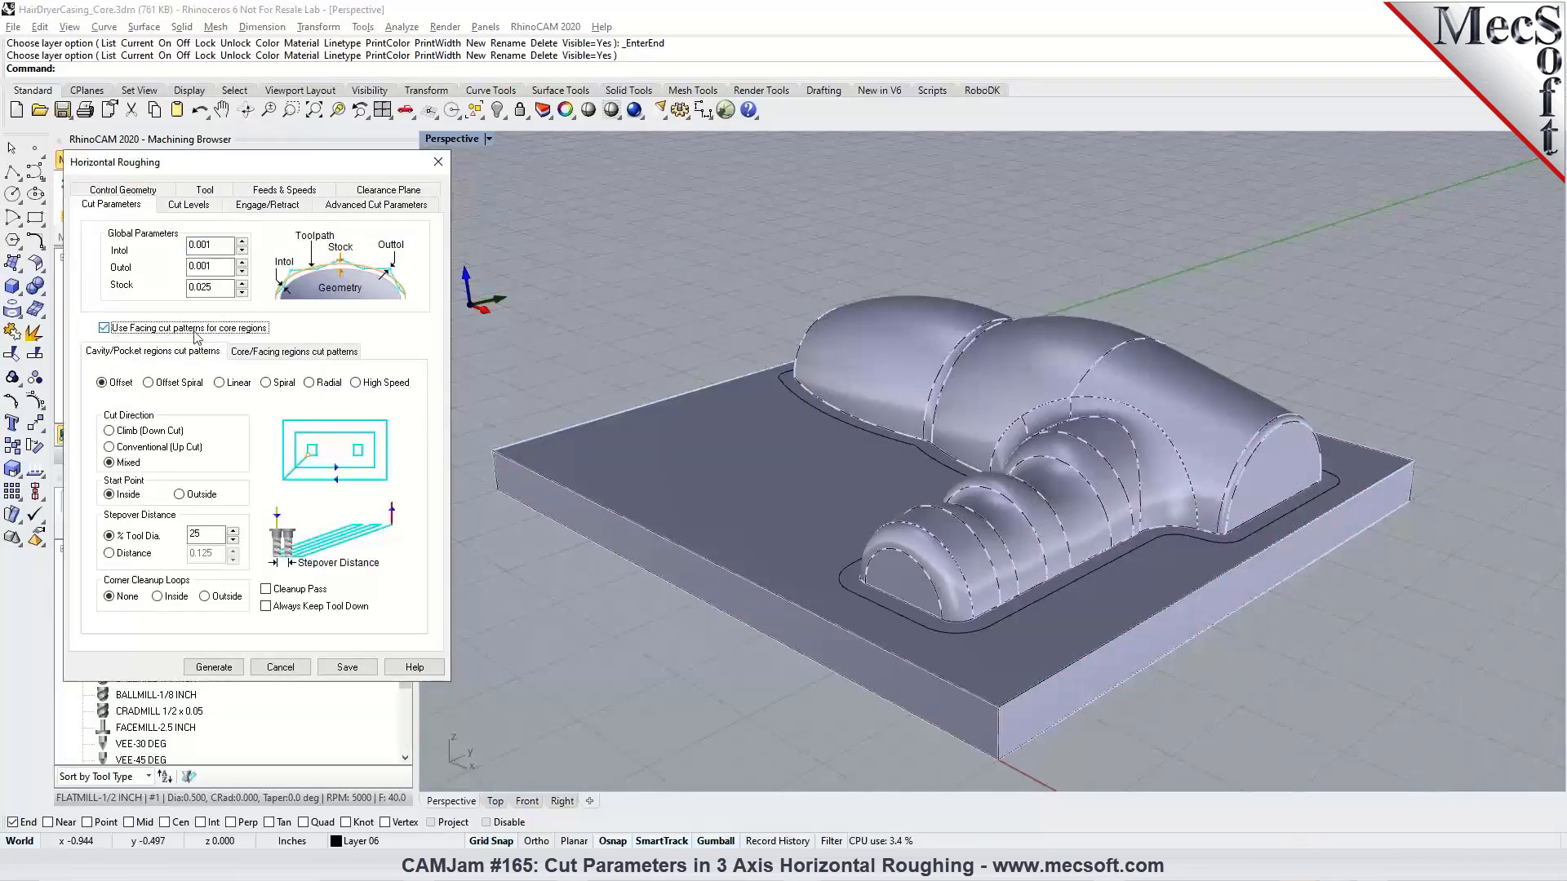
{"action": "left_click", "coordinate": [270, 357]}
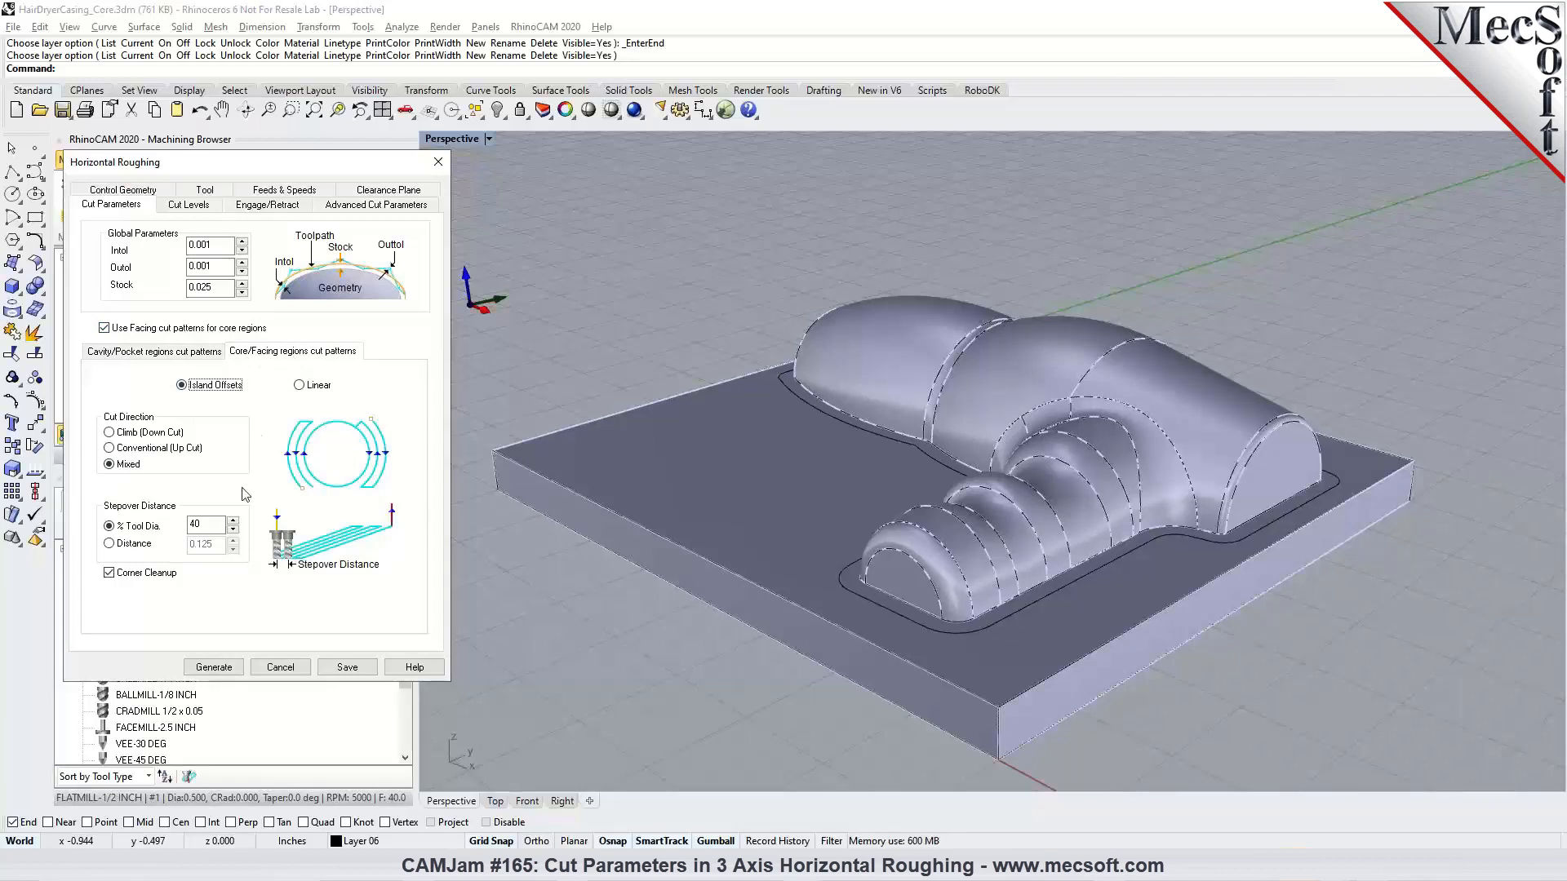
Step: Try the distance and number-of-levels stepdown controls in the cut levels settings, and return to percentage of tool diameter
{"action": "left_click", "coordinate": [208, 206]}
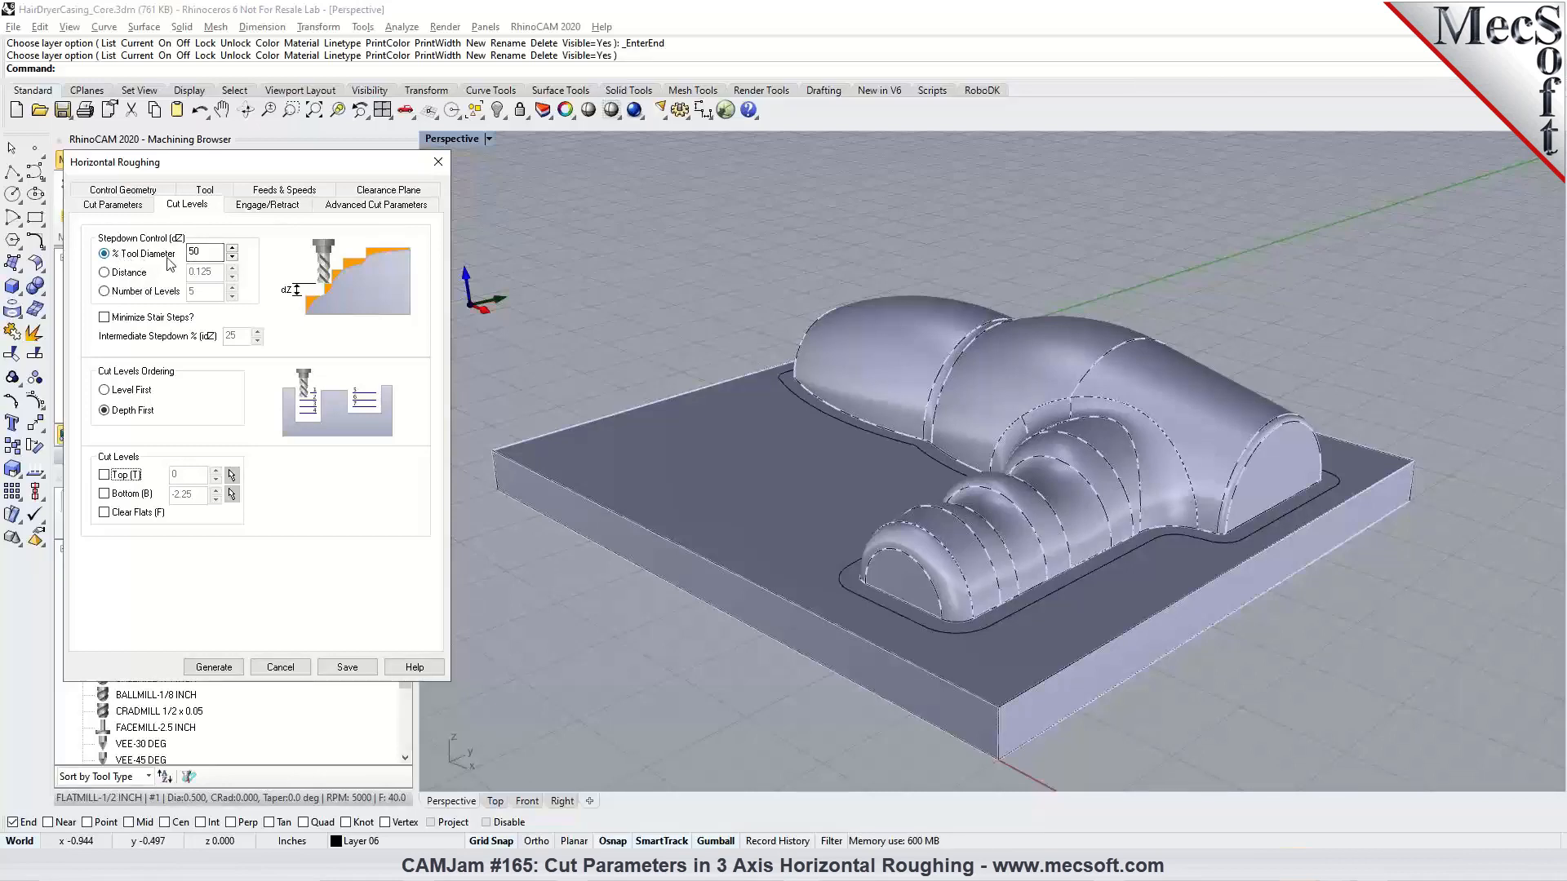
{"action": "left_click", "coordinate": [130, 275]}
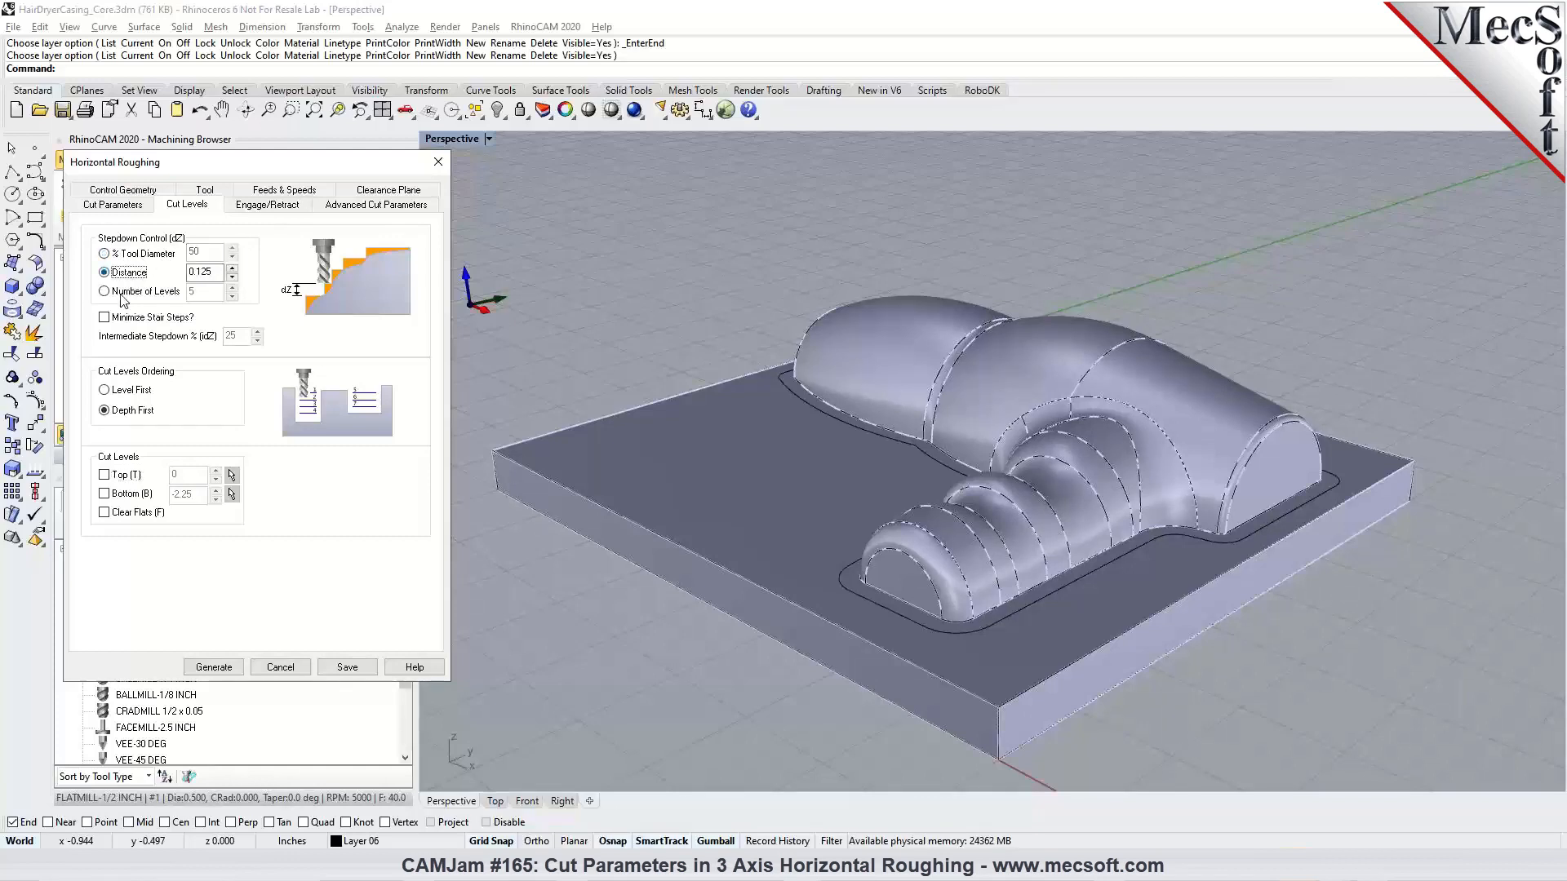
{"action": "left_click", "coordinate": [122, 297]}
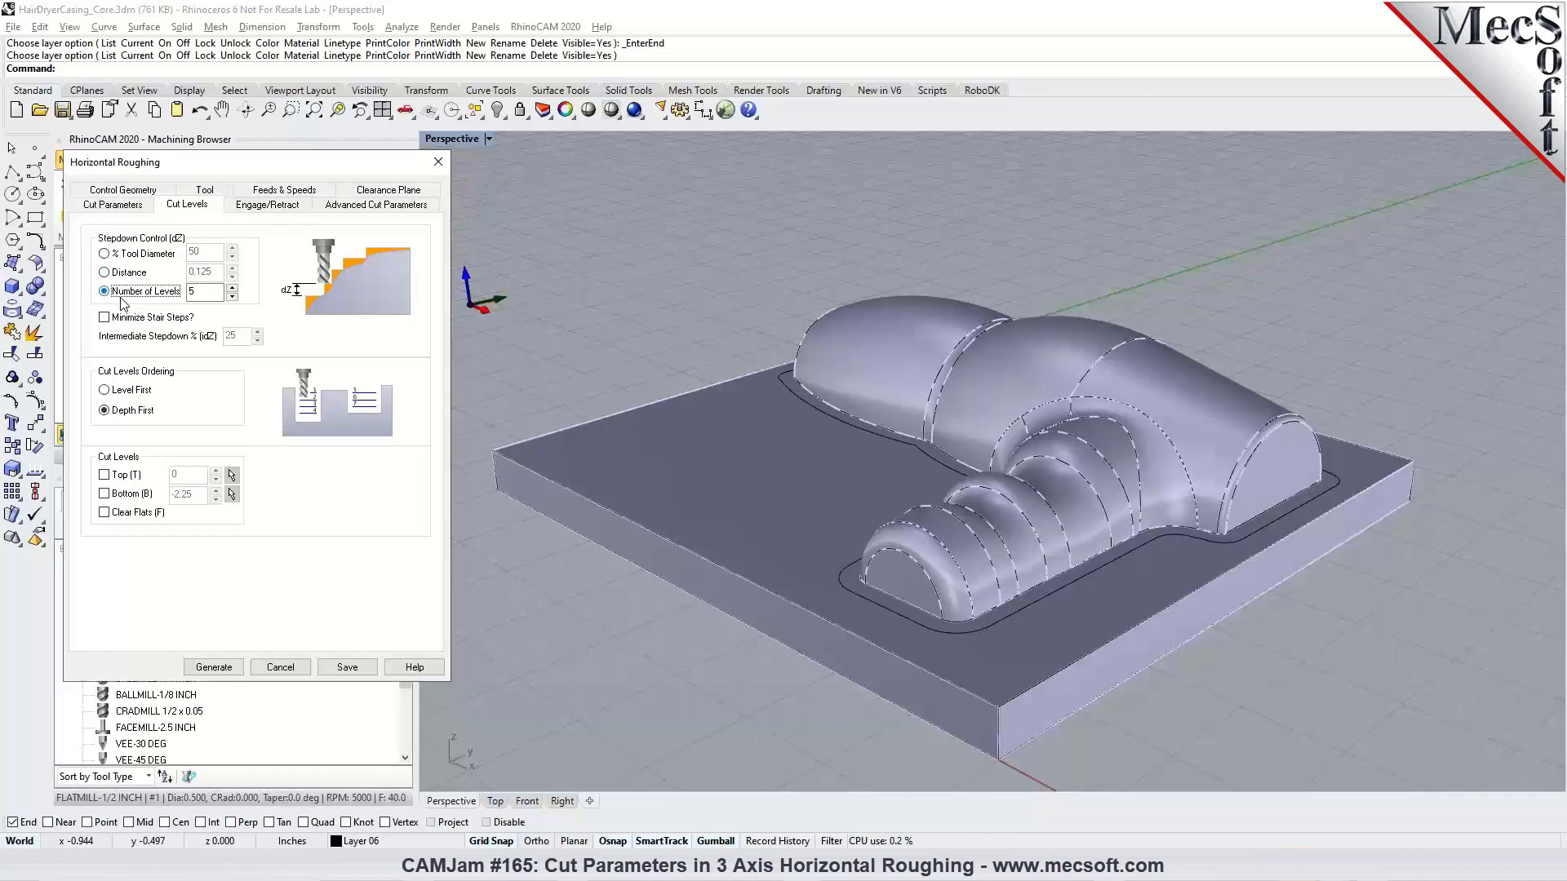
{"action": "left_click", "coordinate": [124, 253]}
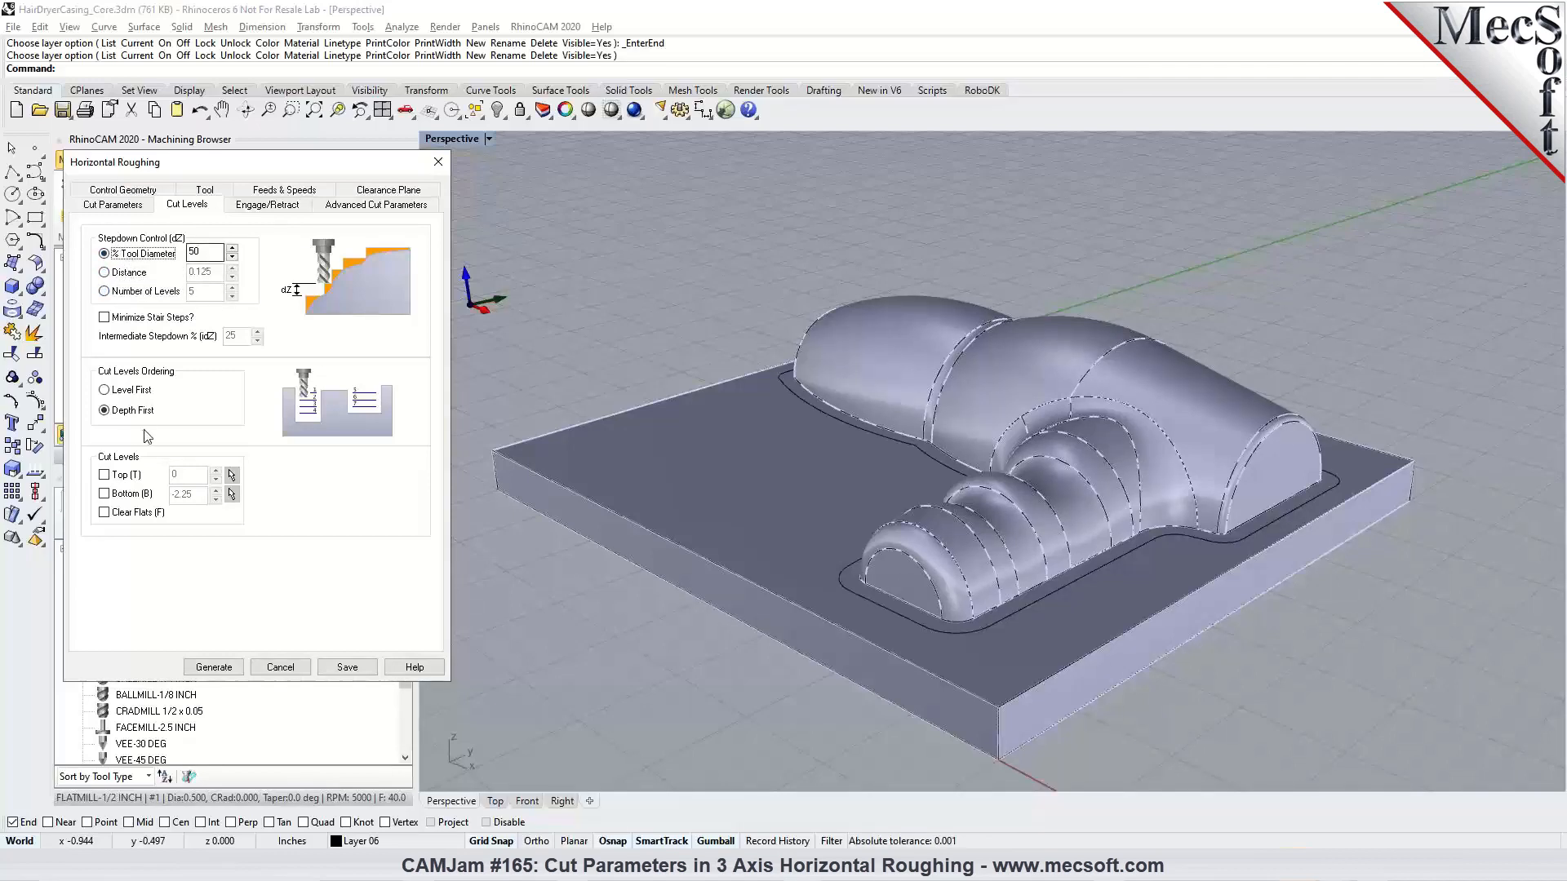
Step: Preview the top and bottom cut level limits on the core model and leave both disabled
{"action": "left_click", "coordinate": [110, 475]}
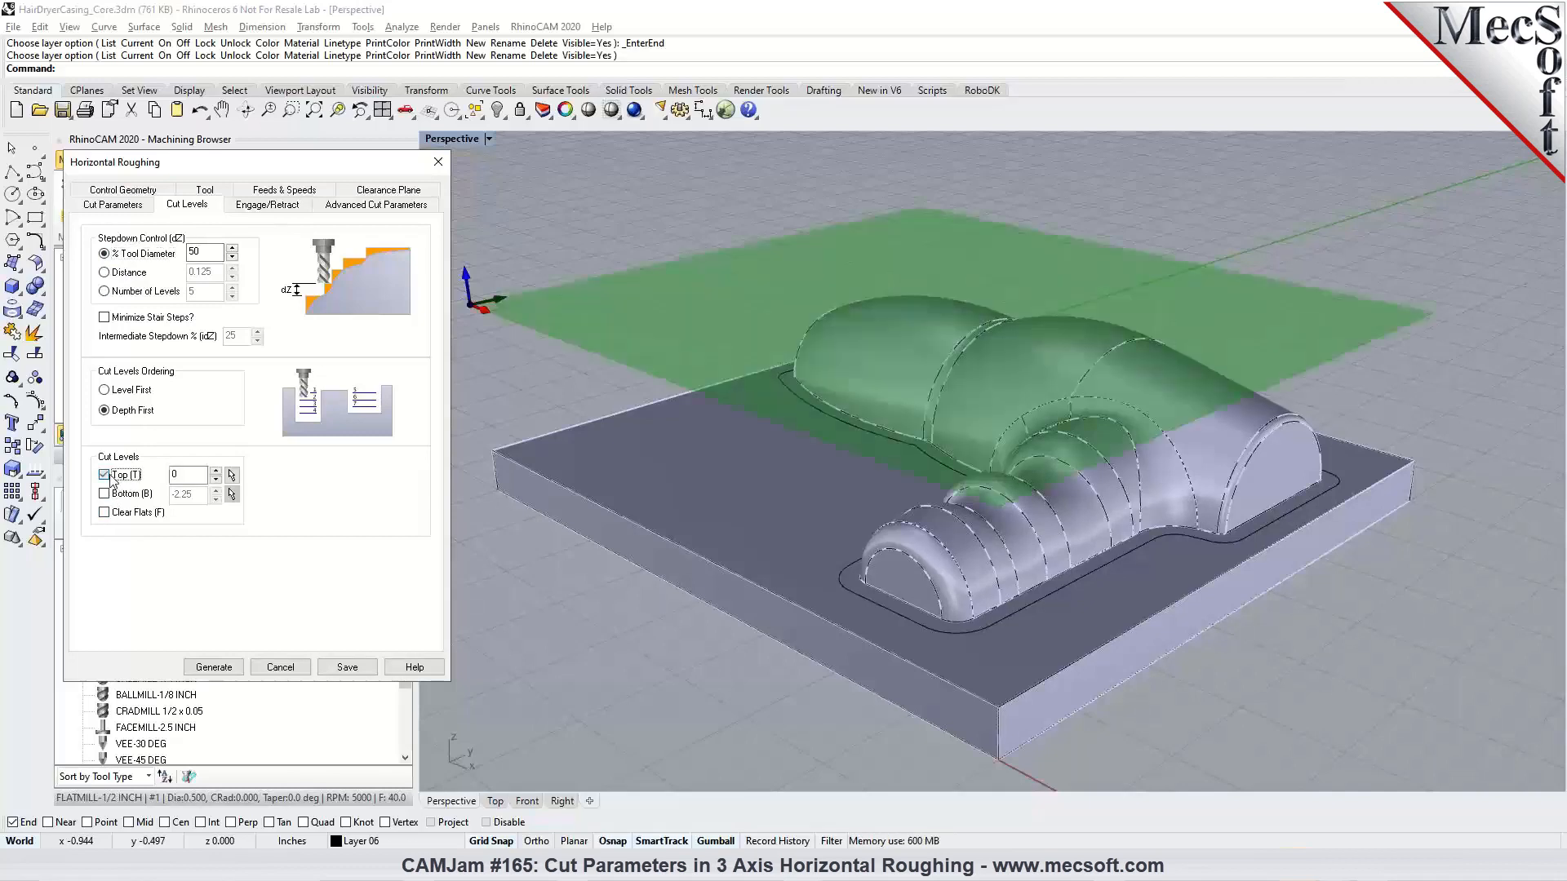
{"action": "left_click", "coordinate": [110, 476]}
{"action": "left_click", "coordinate": [110, 496]}
{"action": "left_click", "coordinate": [122, 495]}
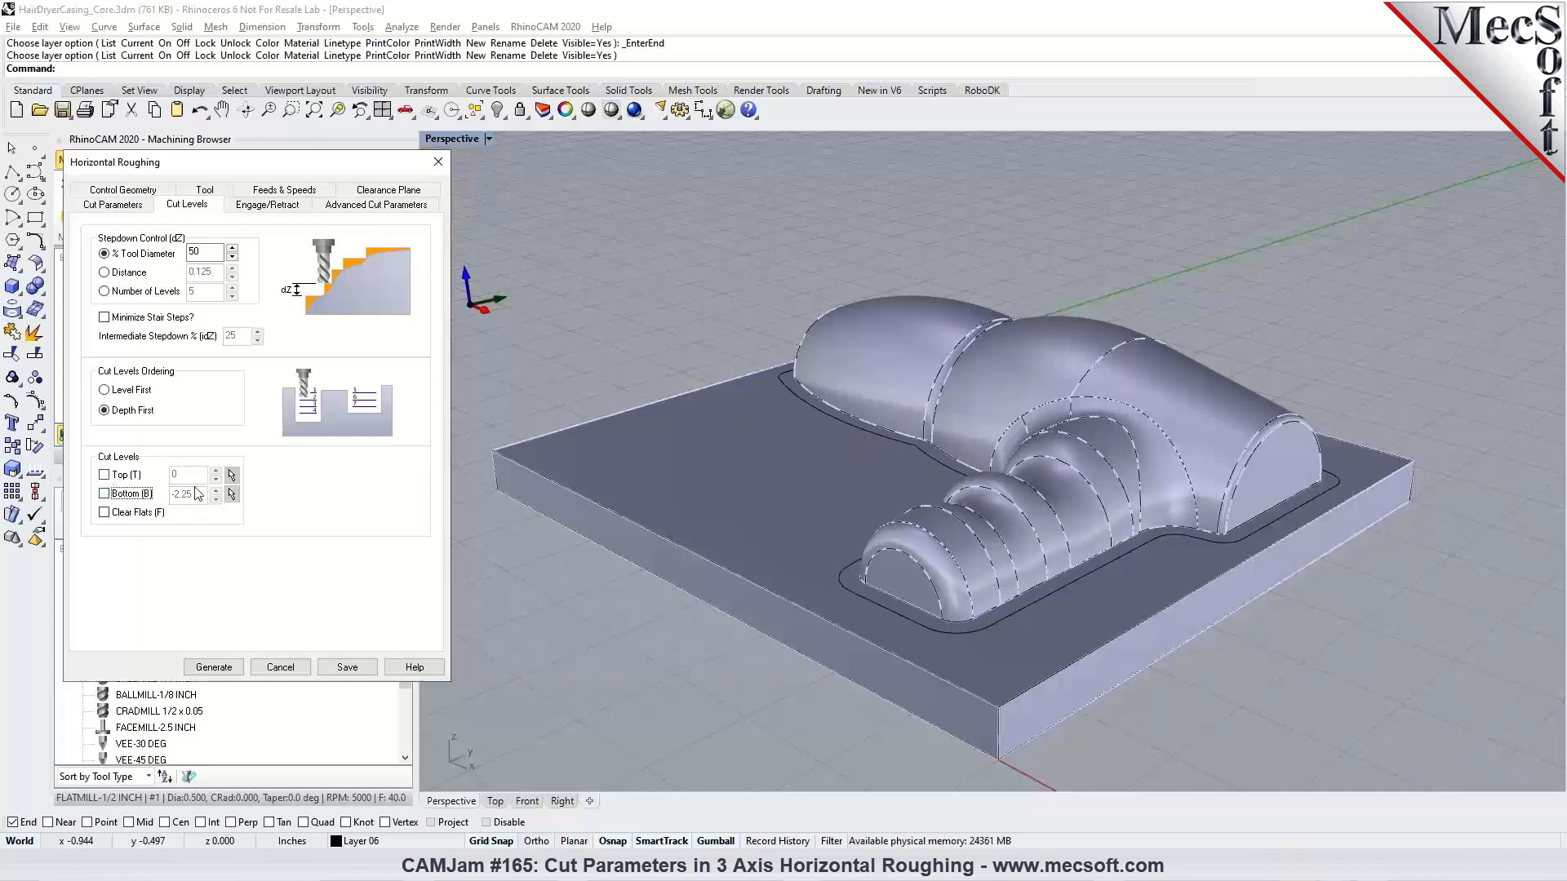
Step: Review the operation's engage/retract settings and its advanced cut parameters for corner rounding, arc fitting and smooth transitions
{"action": "left_click", "coordinate": [264, 209]}
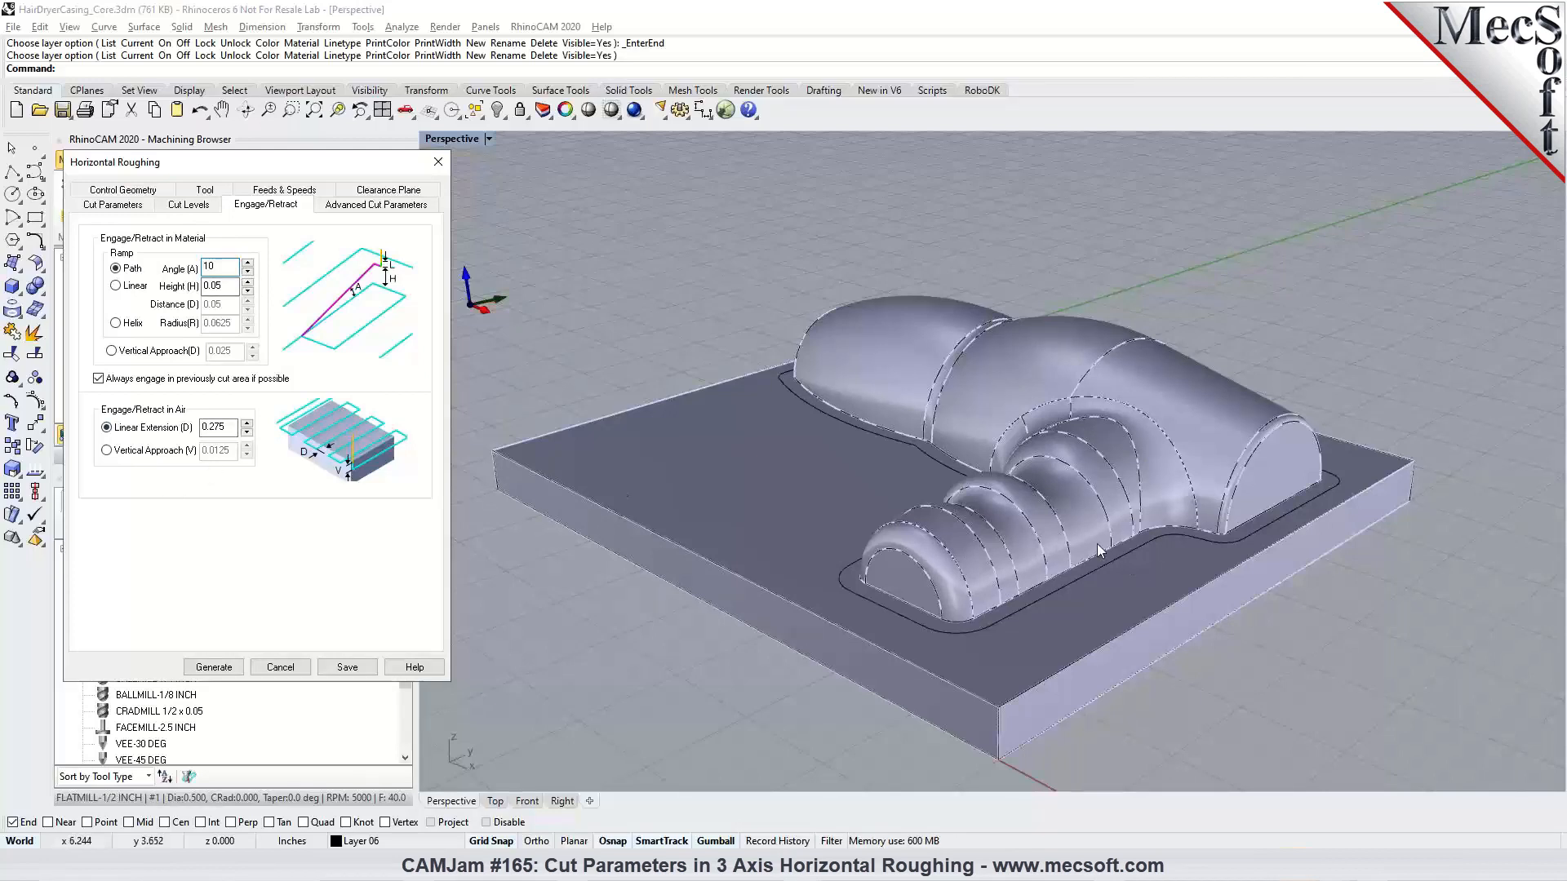
{"action": "left_click", "coordinate": [359, 204]}
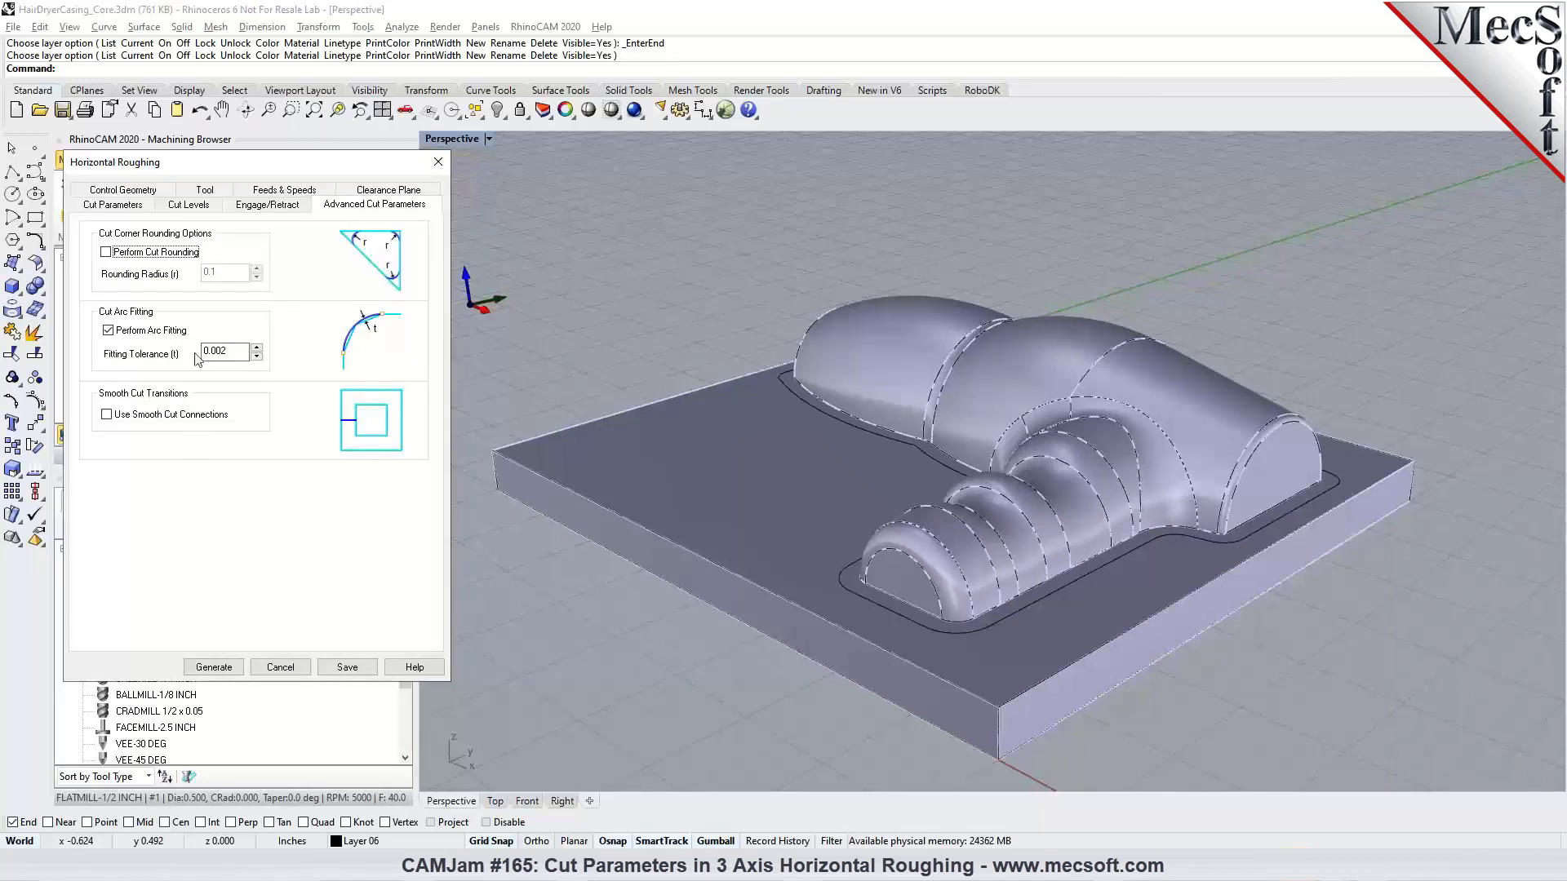